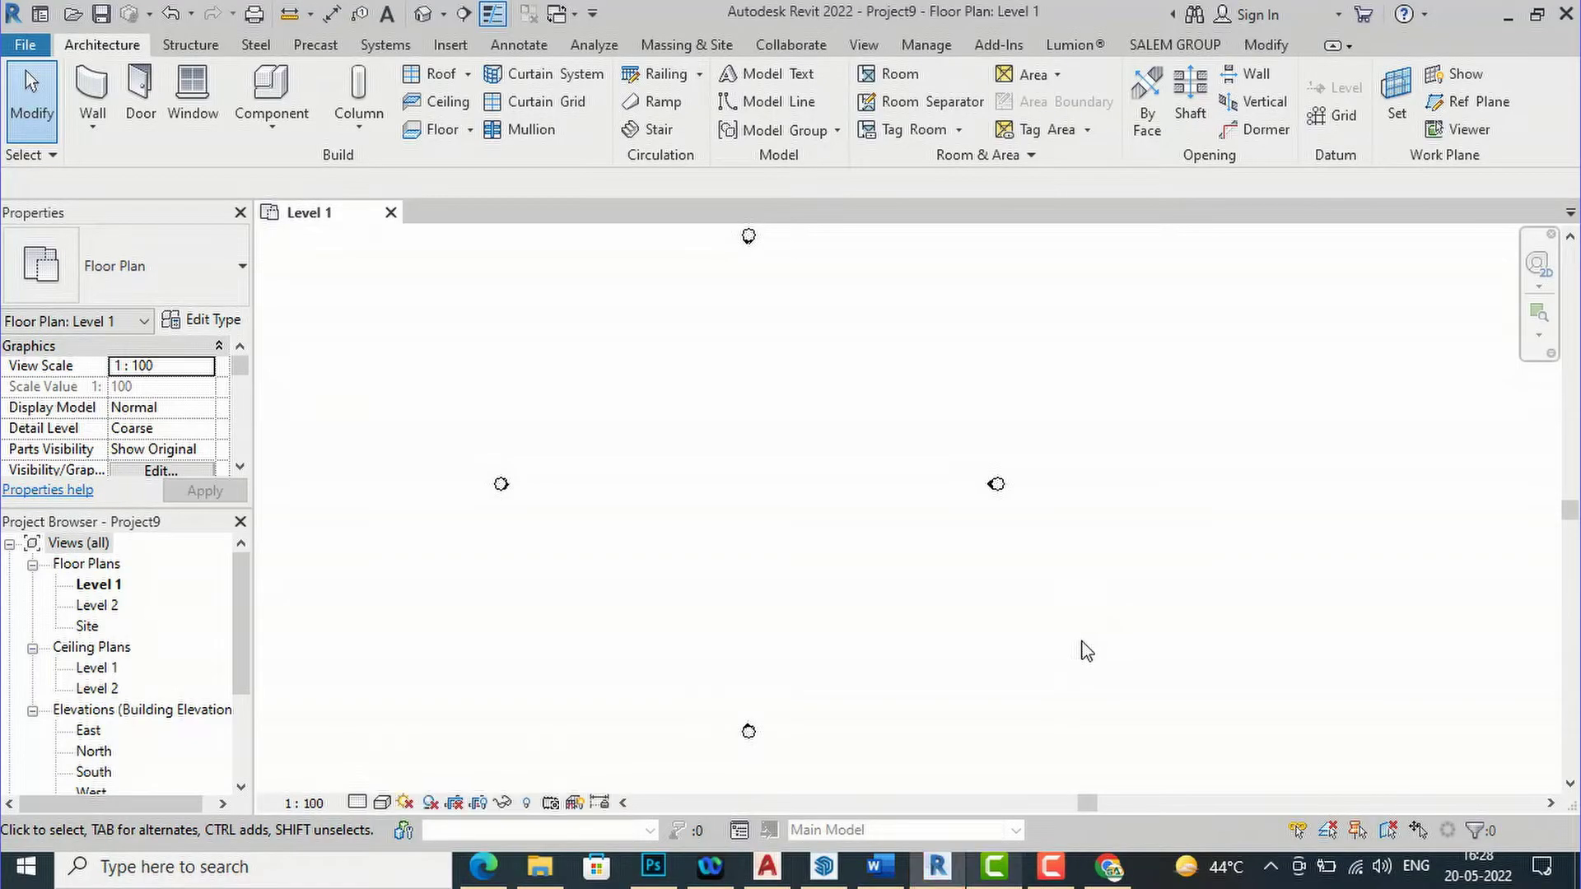
# Switch to COST OF BRICKS.docx in Word and read how the modular brick's size, volume and number per cubic metre are calculated
pyautogui.scroll(-2, 942, 663)
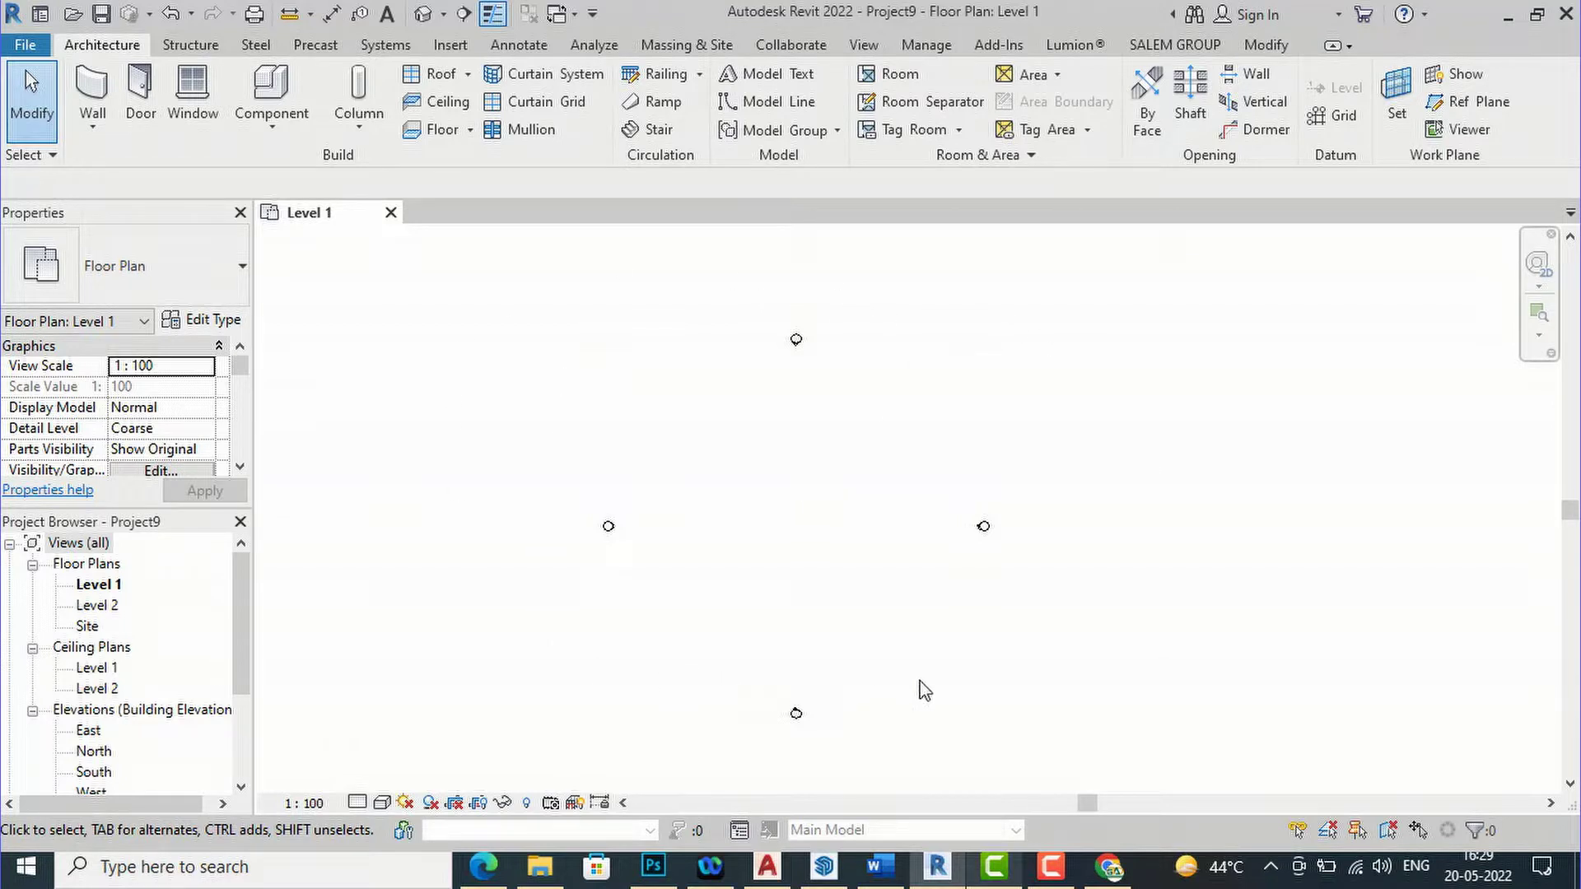
pyautogui.click(899, 868)
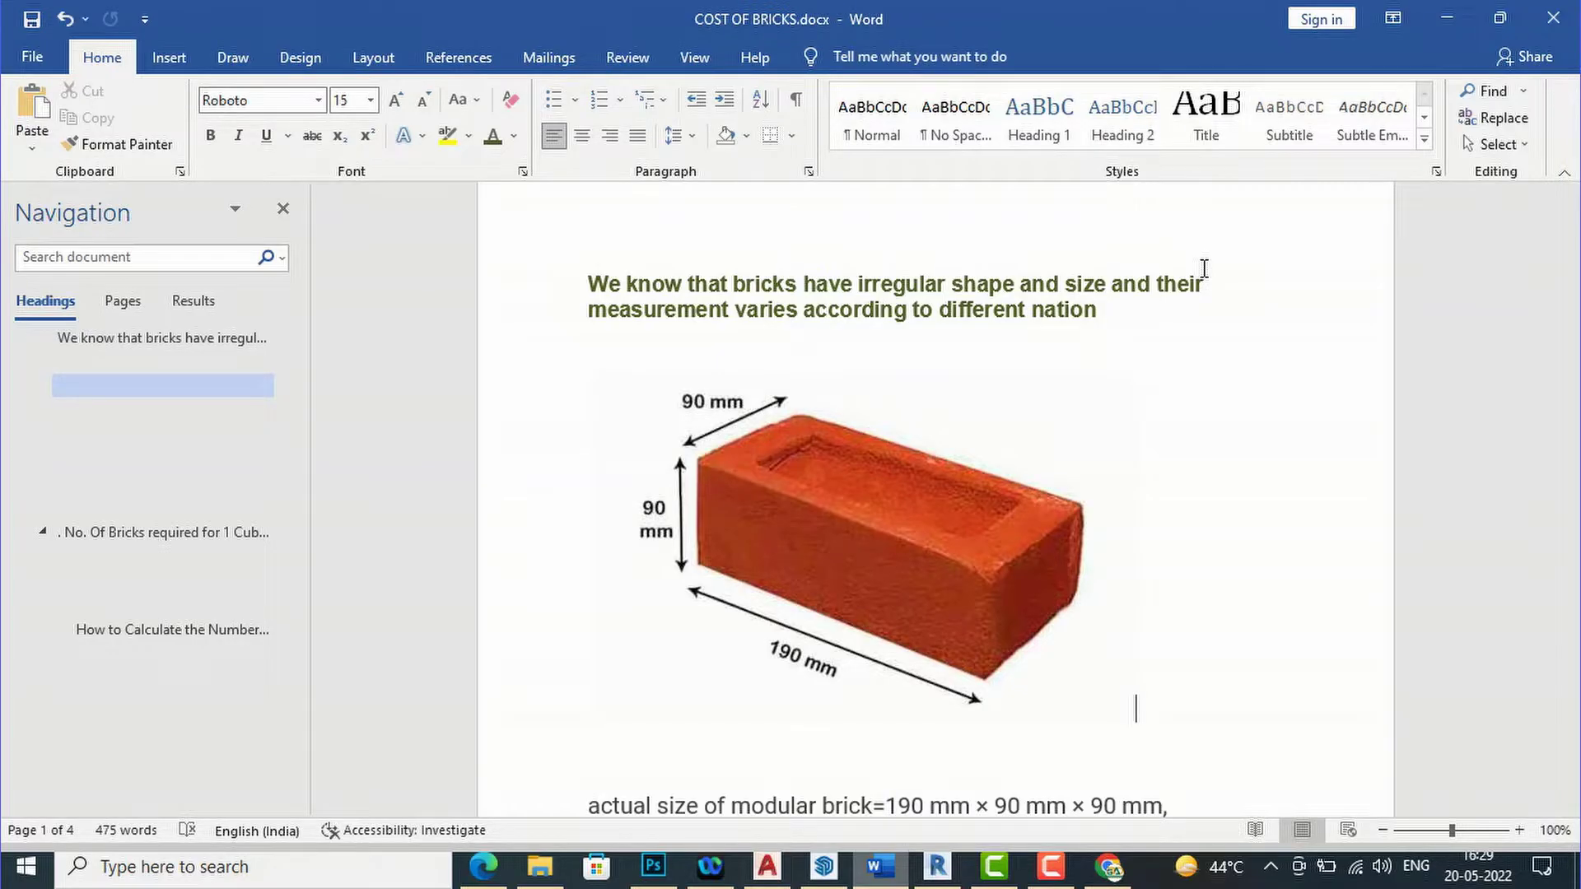
pyautogui.scroll(-1, 1193, 369)
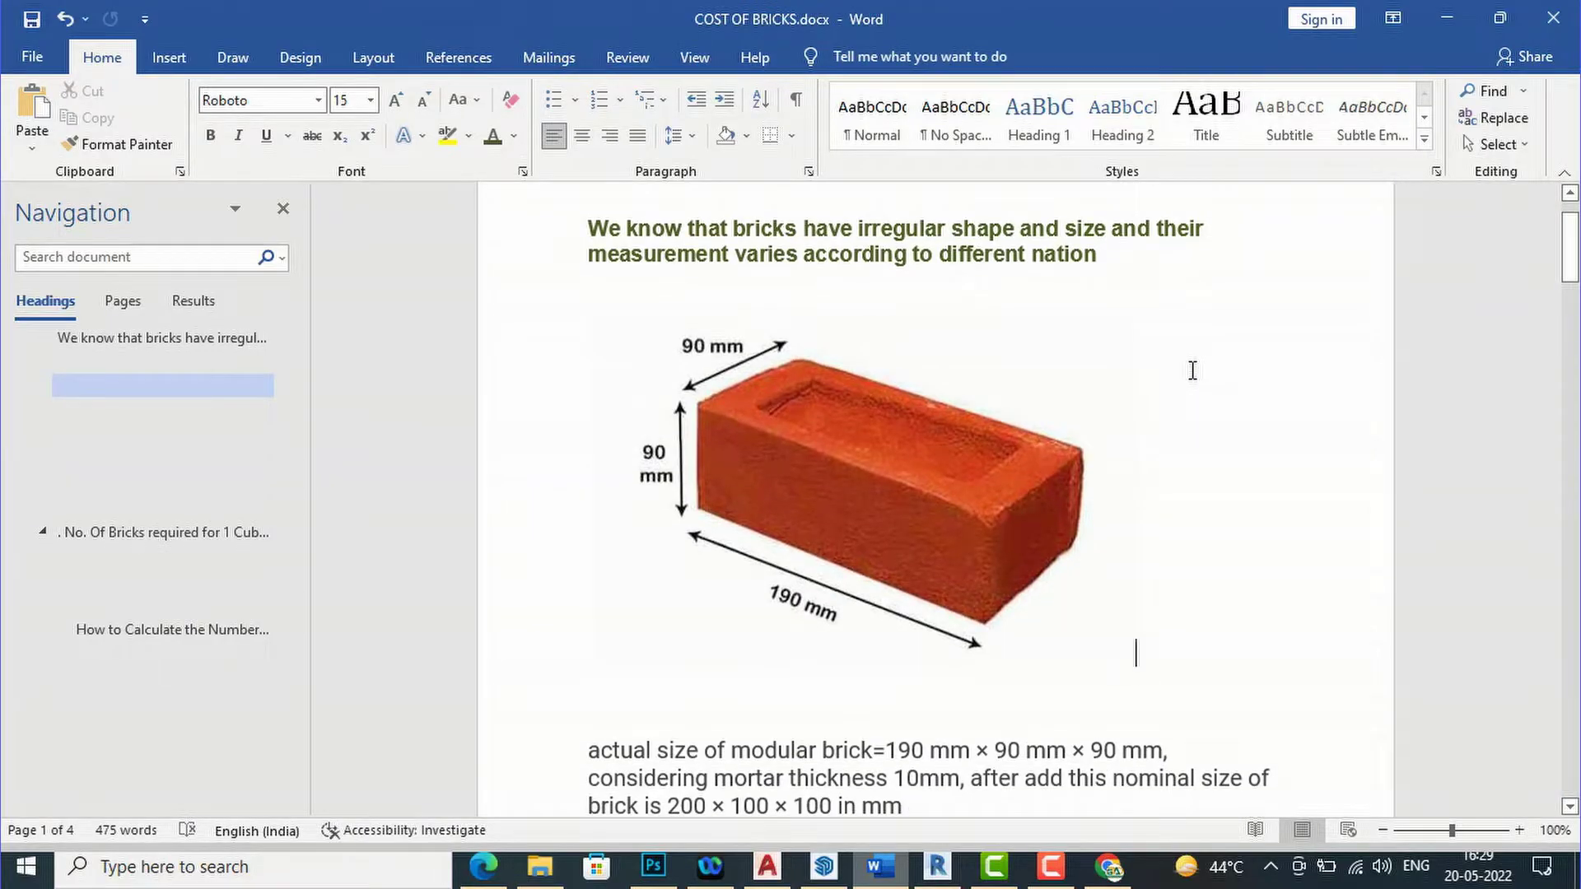
pyautogui.scroll(-1, 1195, 369)
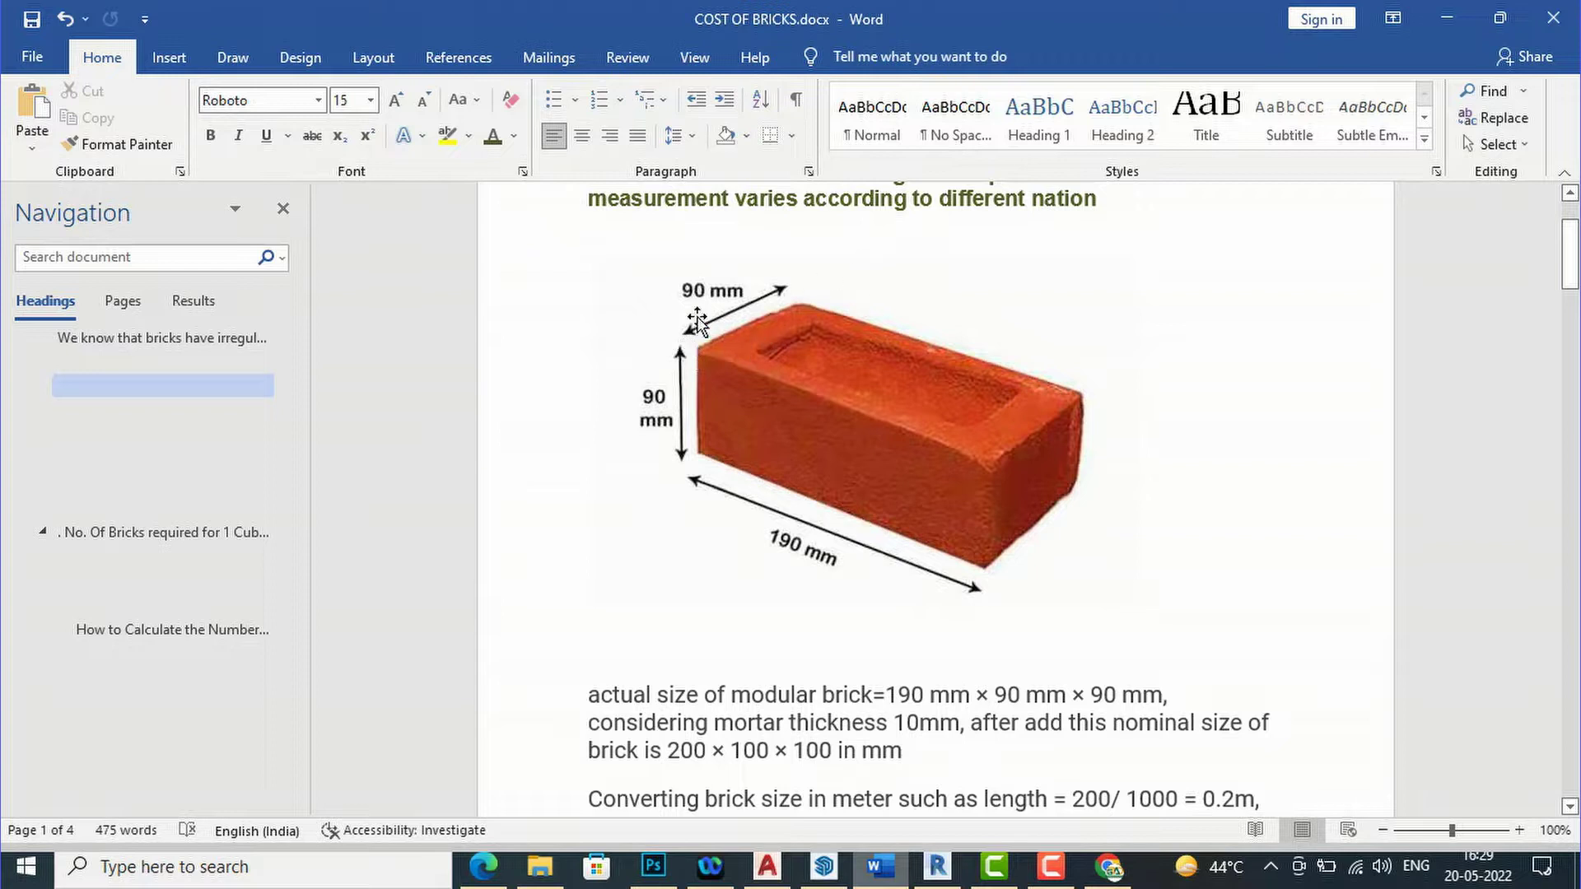
pyautogui.scroll(-1, 1082, 479)
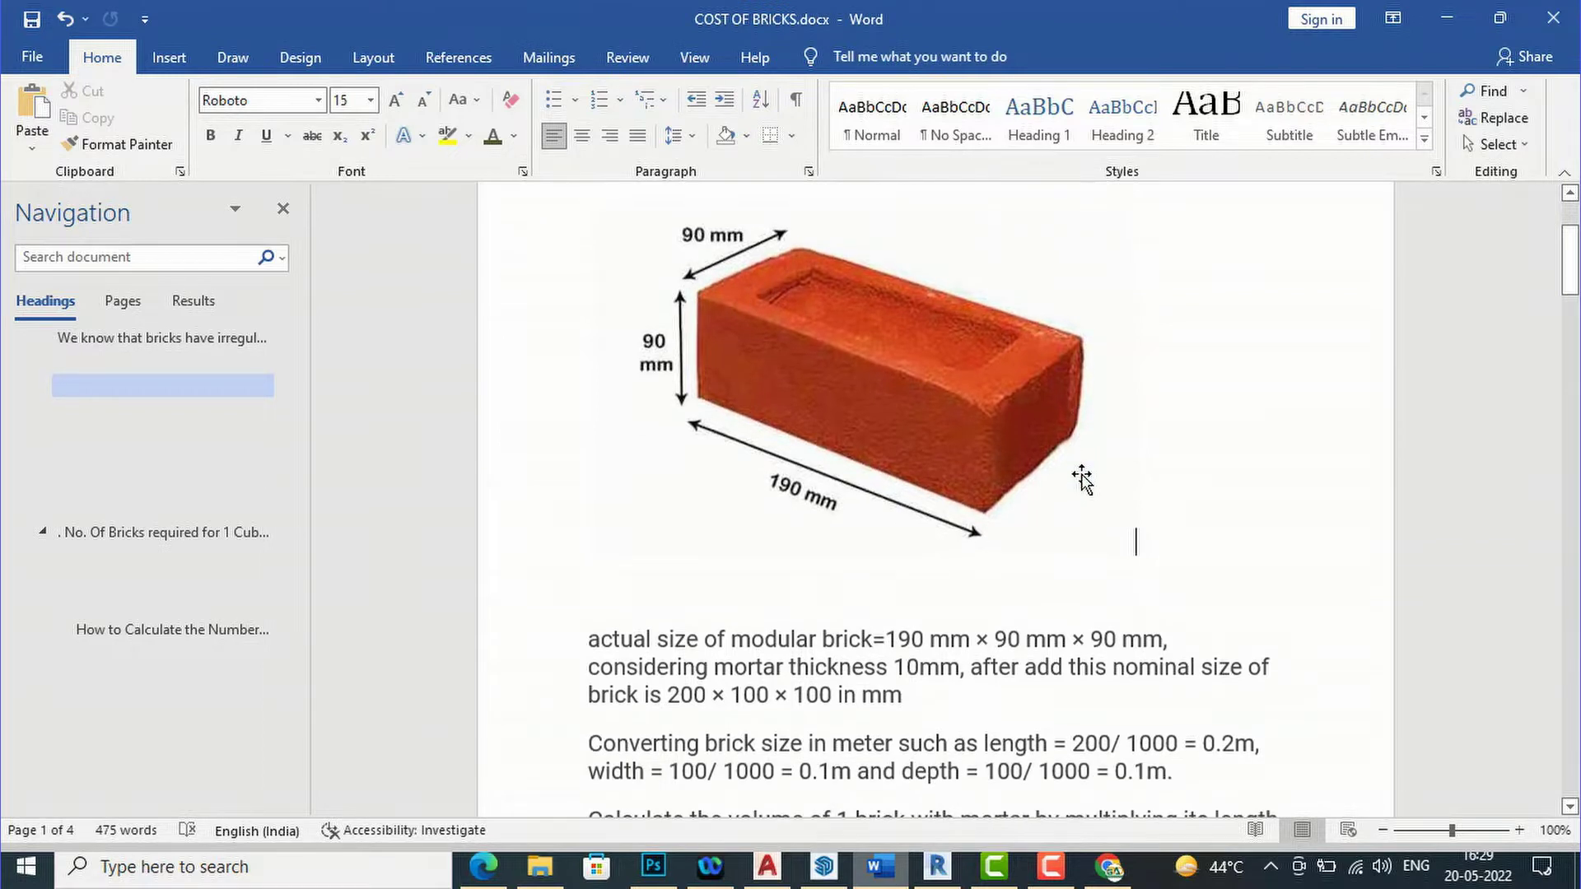
pyautogui.scroll(-2, 850, 482)
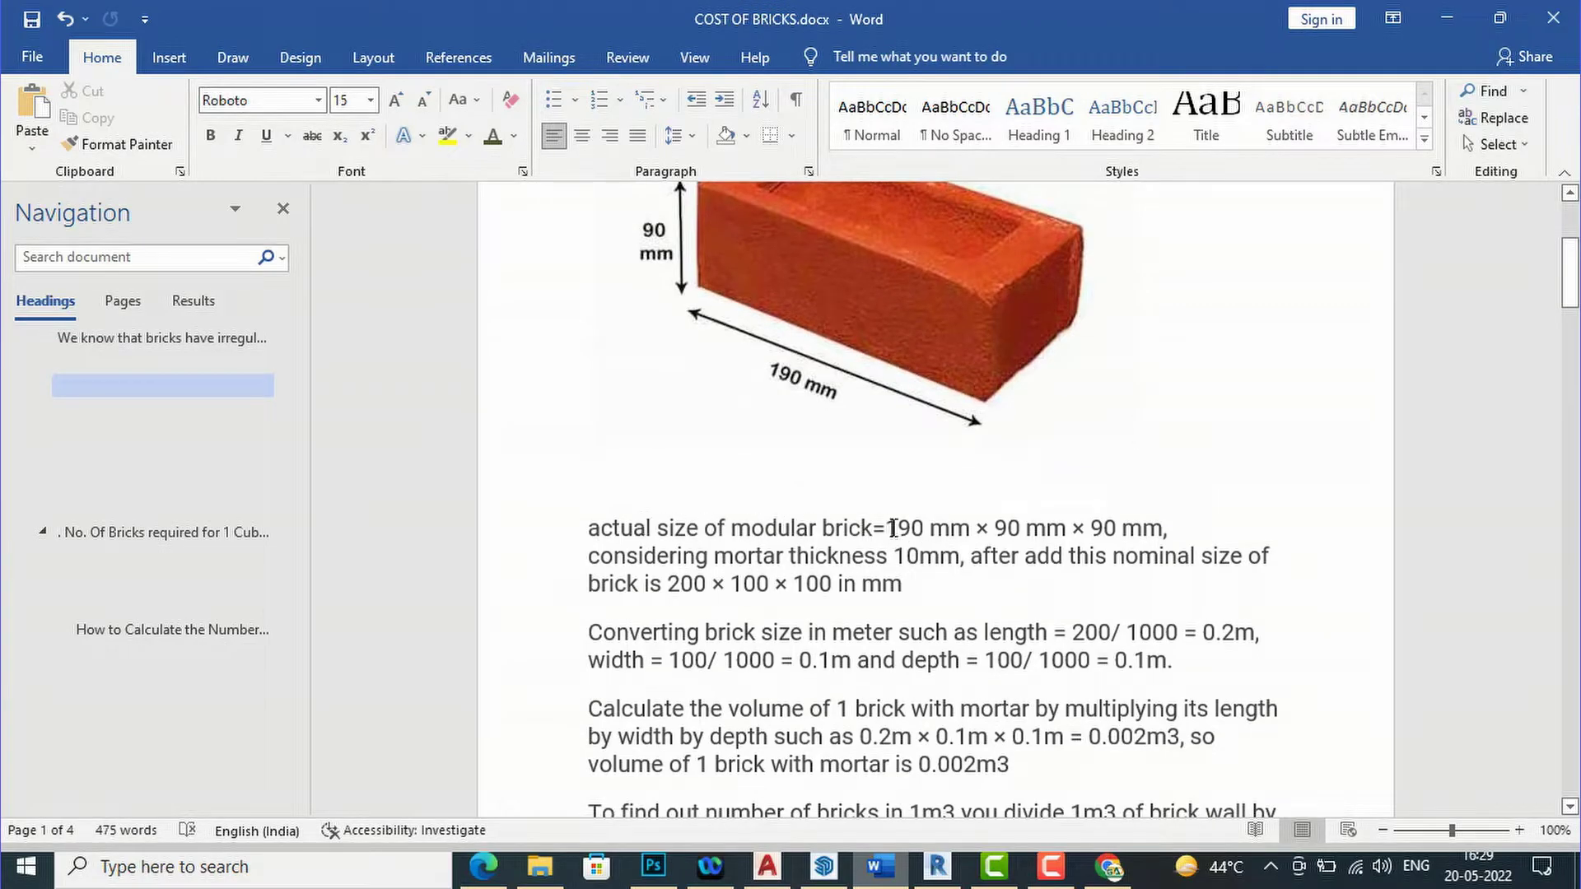
pyautogui.scroll(-4, 1303, 520)
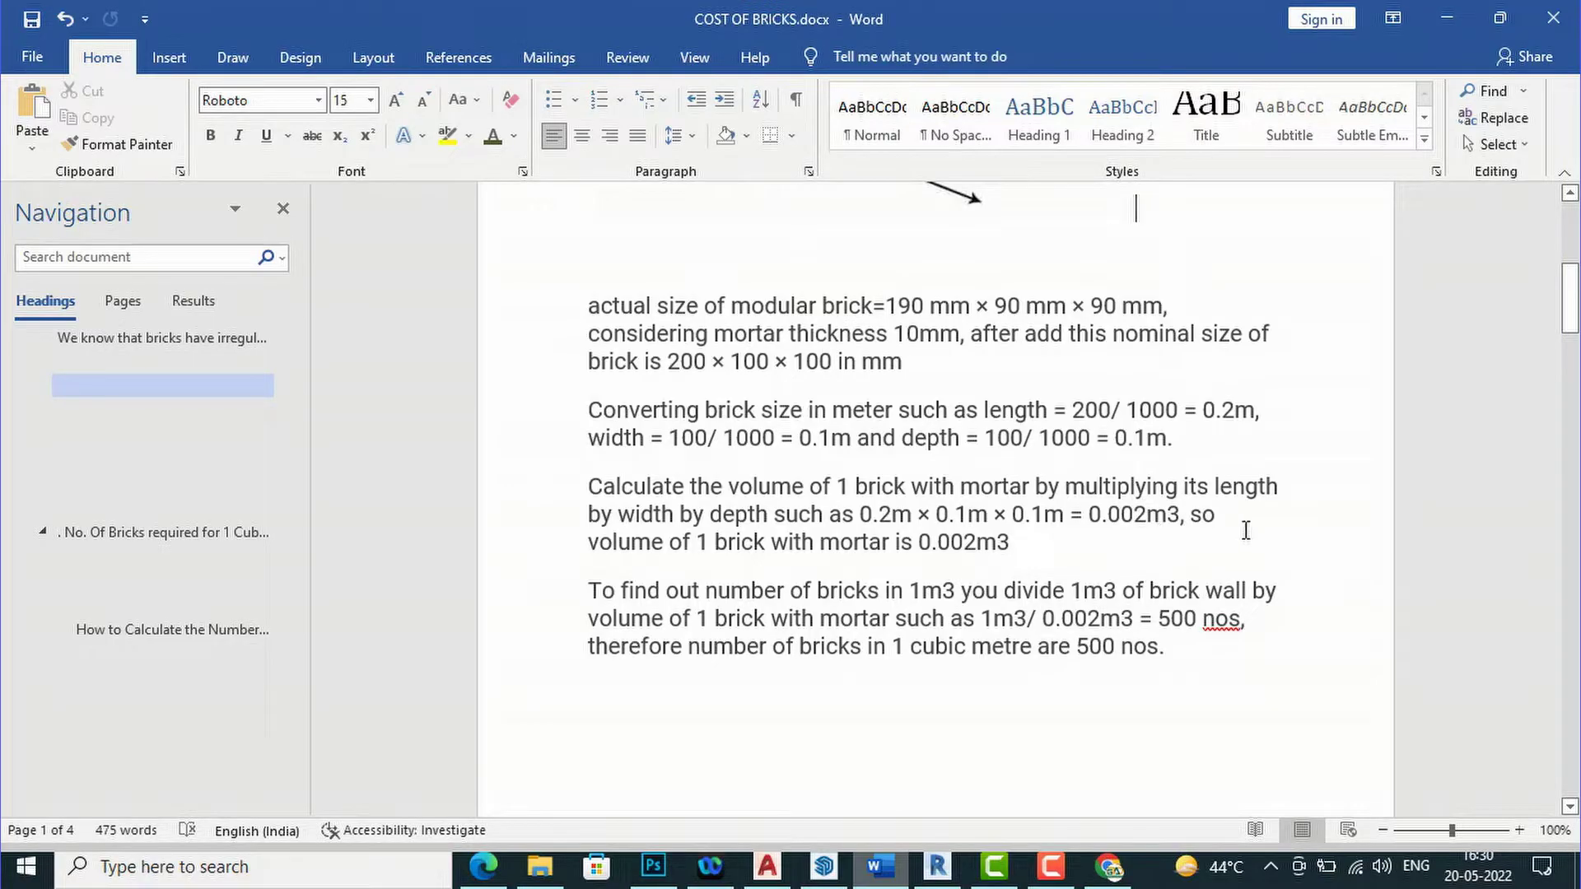
pyautogui.scroll(4, 1000, 457)
pyautogui.scroll(-3, 892, 303)
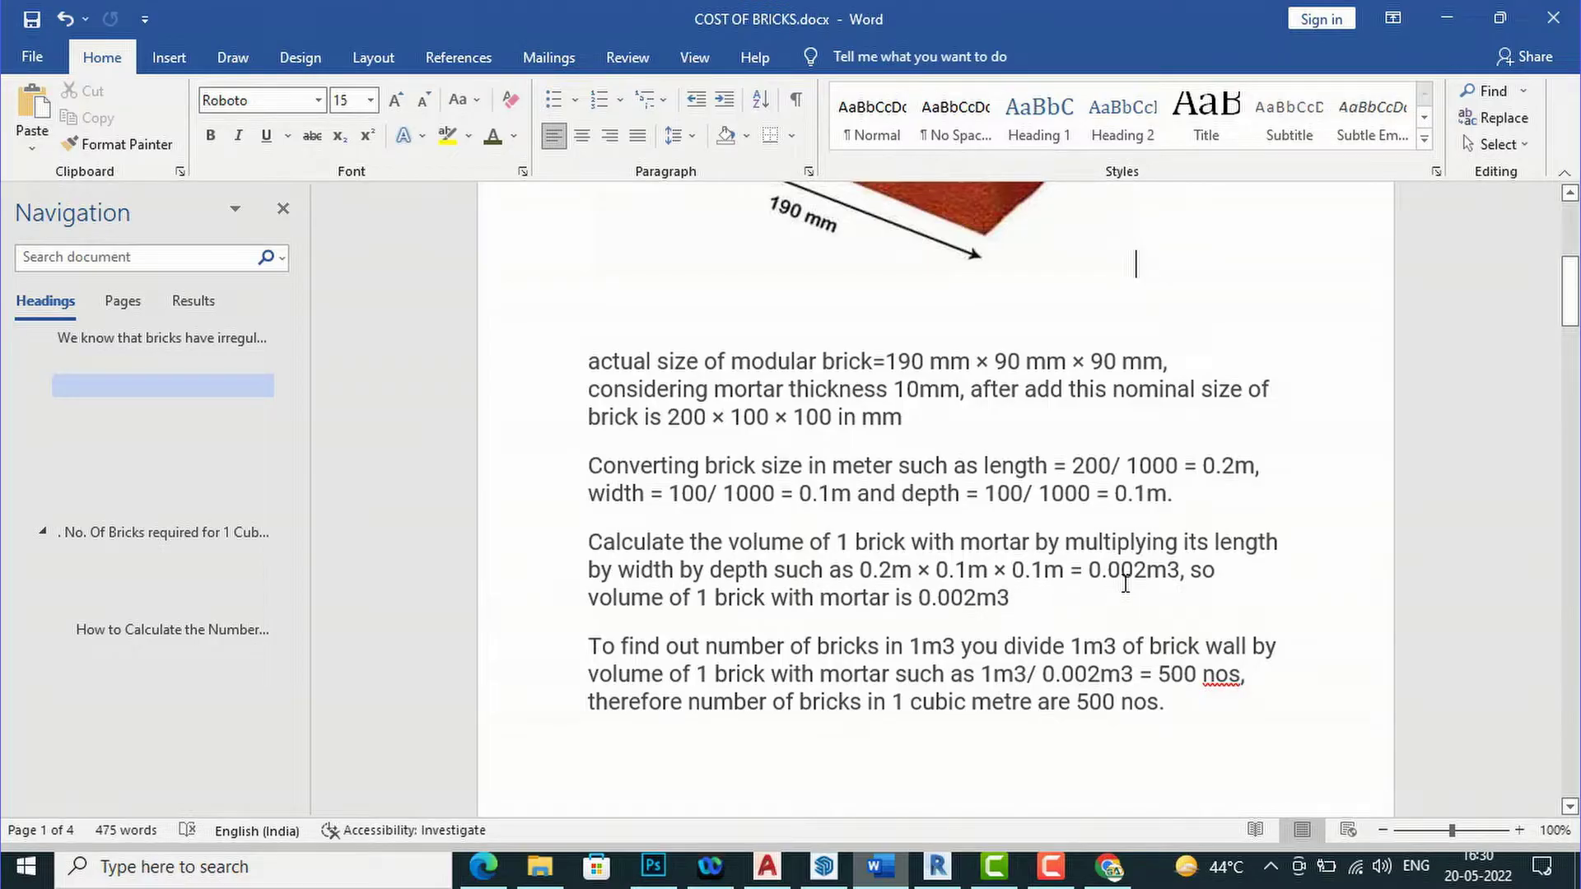
pyautogui.scroll(-1, 765, 603)
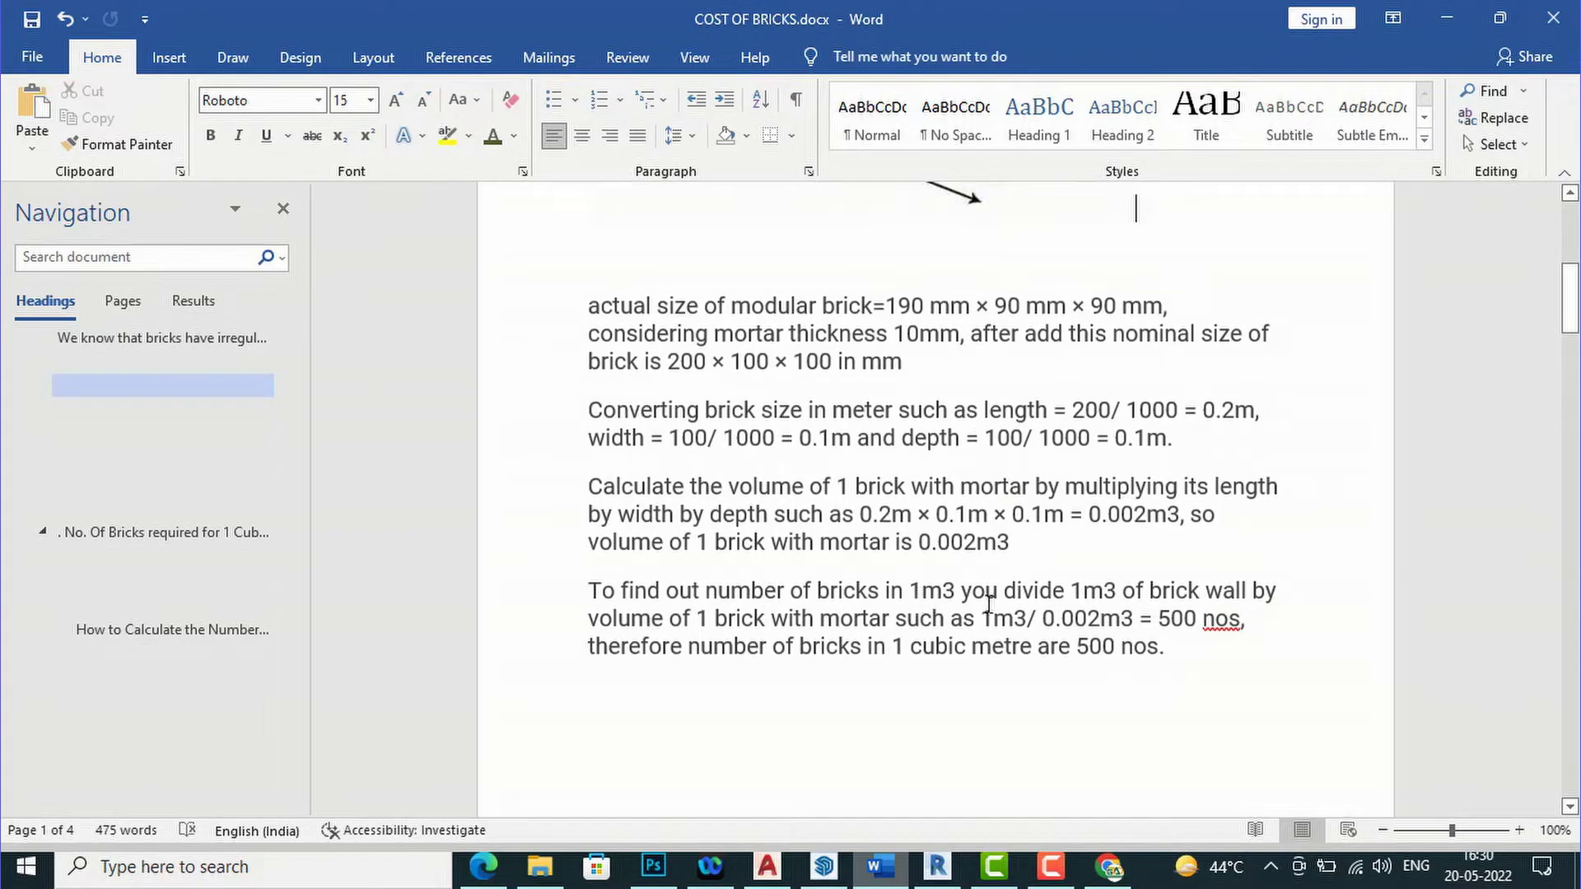
pyautogui.scroll(-2, 956, 604)
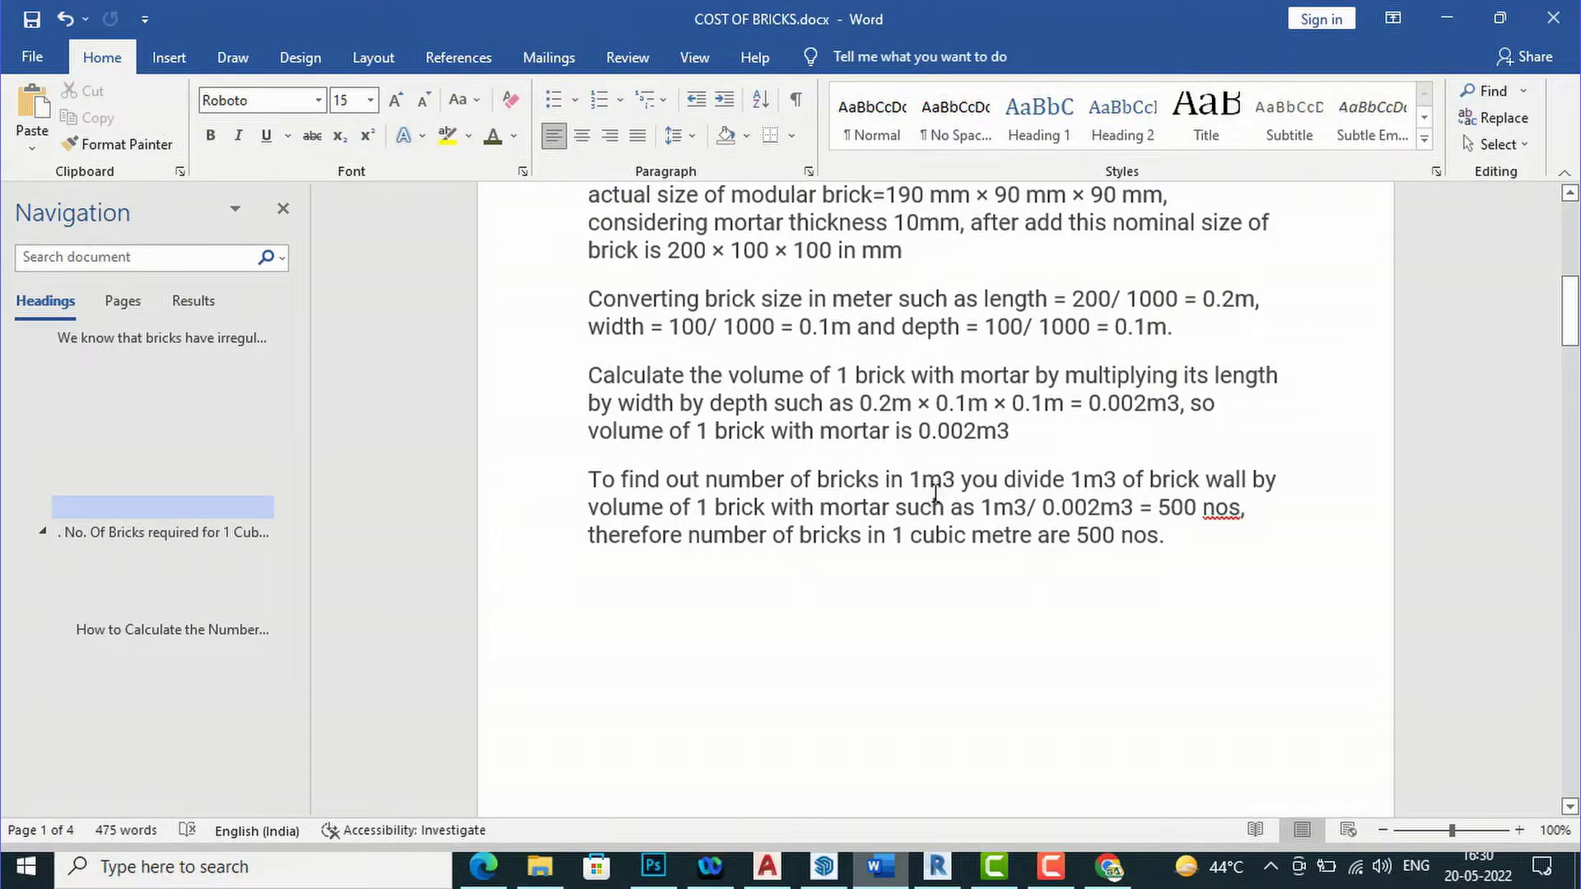
# Skim the brickwork calculation pages up to the 1 cubic metre brick cube, and return to the modular brick calculation
pyautogui.scroll(-15, 936, 493)
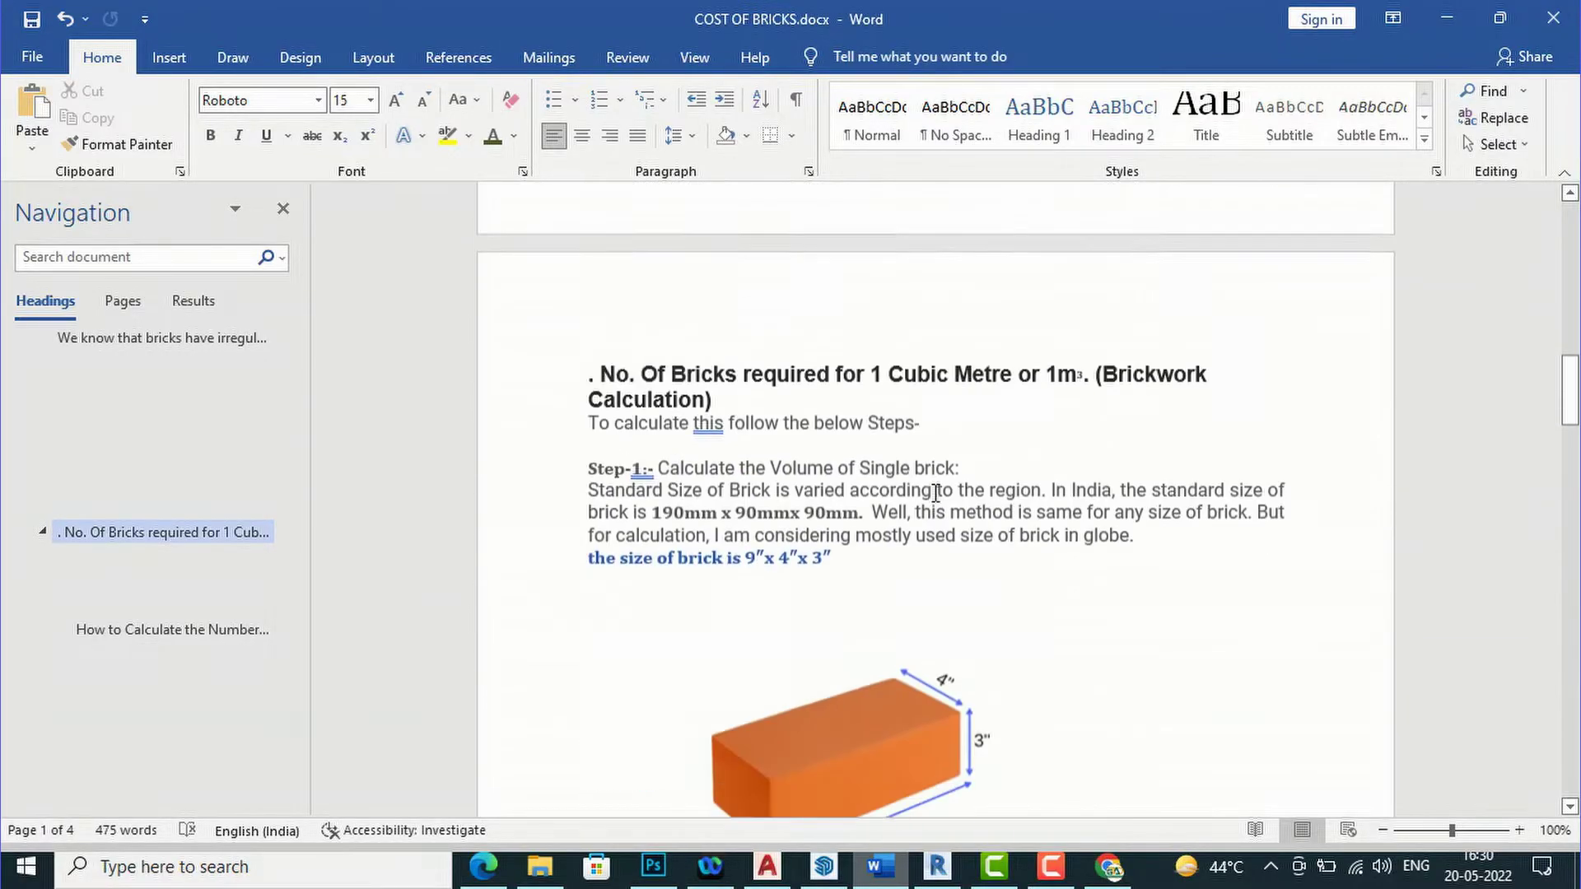
pyautogui.scroll(-20, 935, 493)
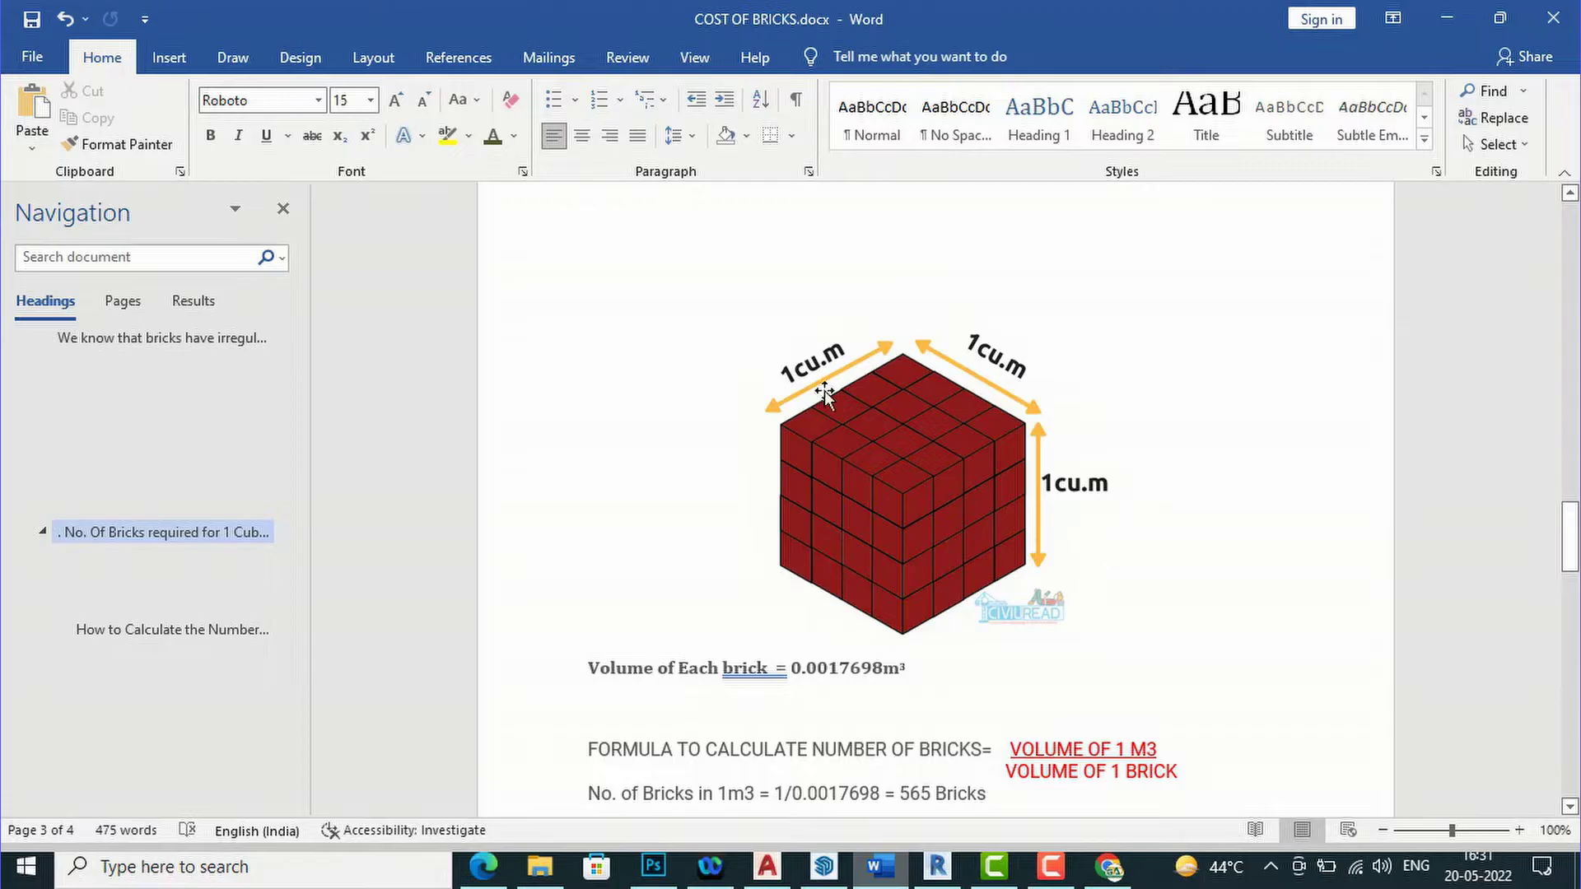
pyautogui.scroll(10, 985, 424)
pyautogui.scroll(12, 989, 420)
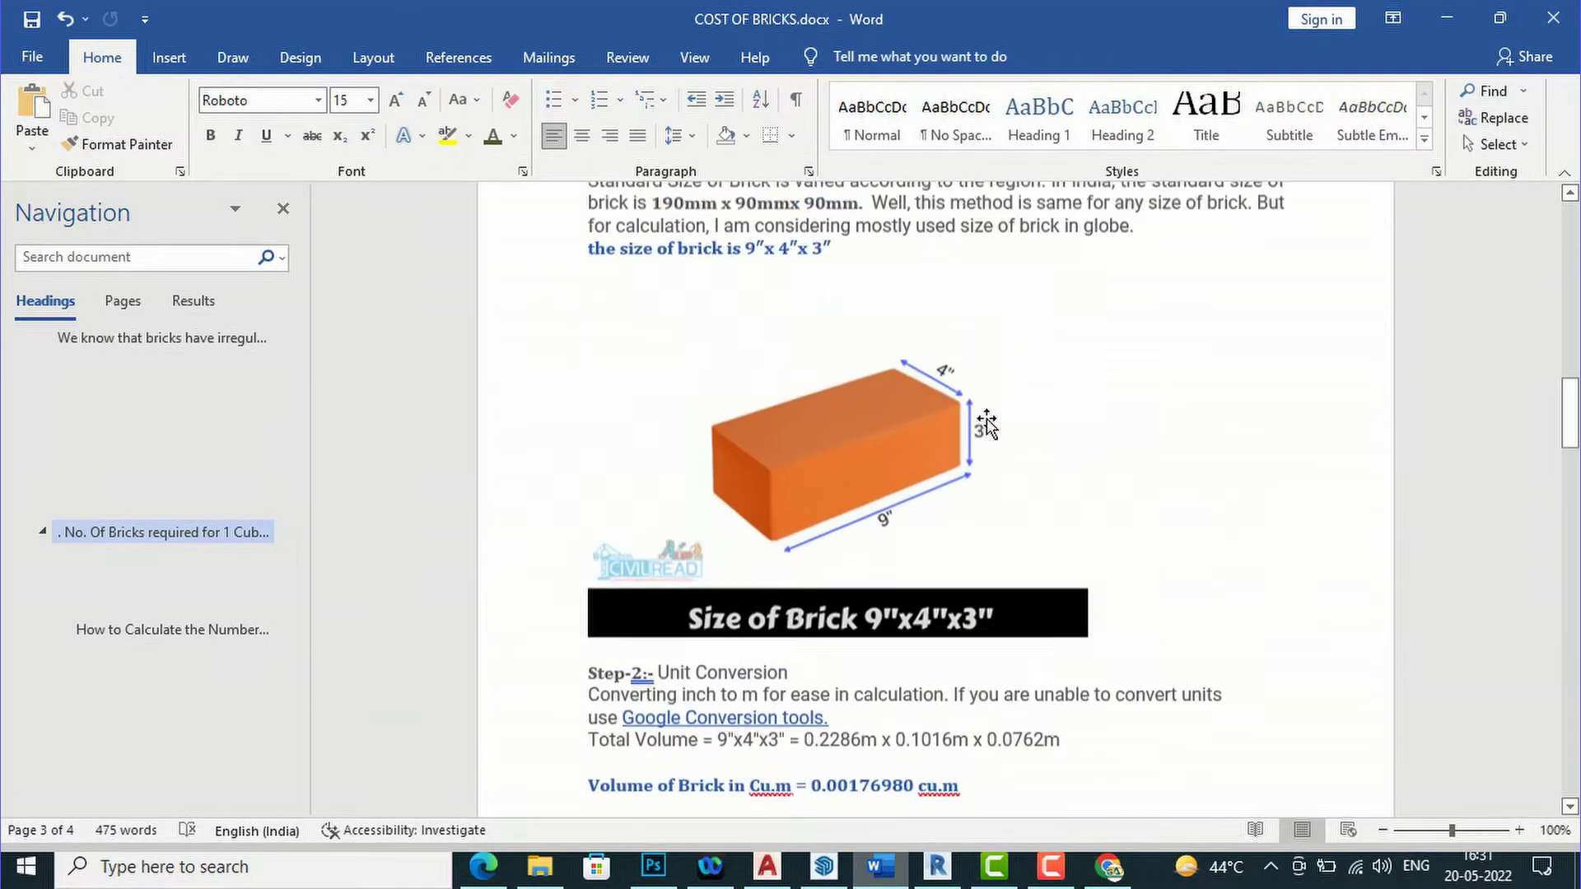
pyautogui.scroll(3, 989, 419)
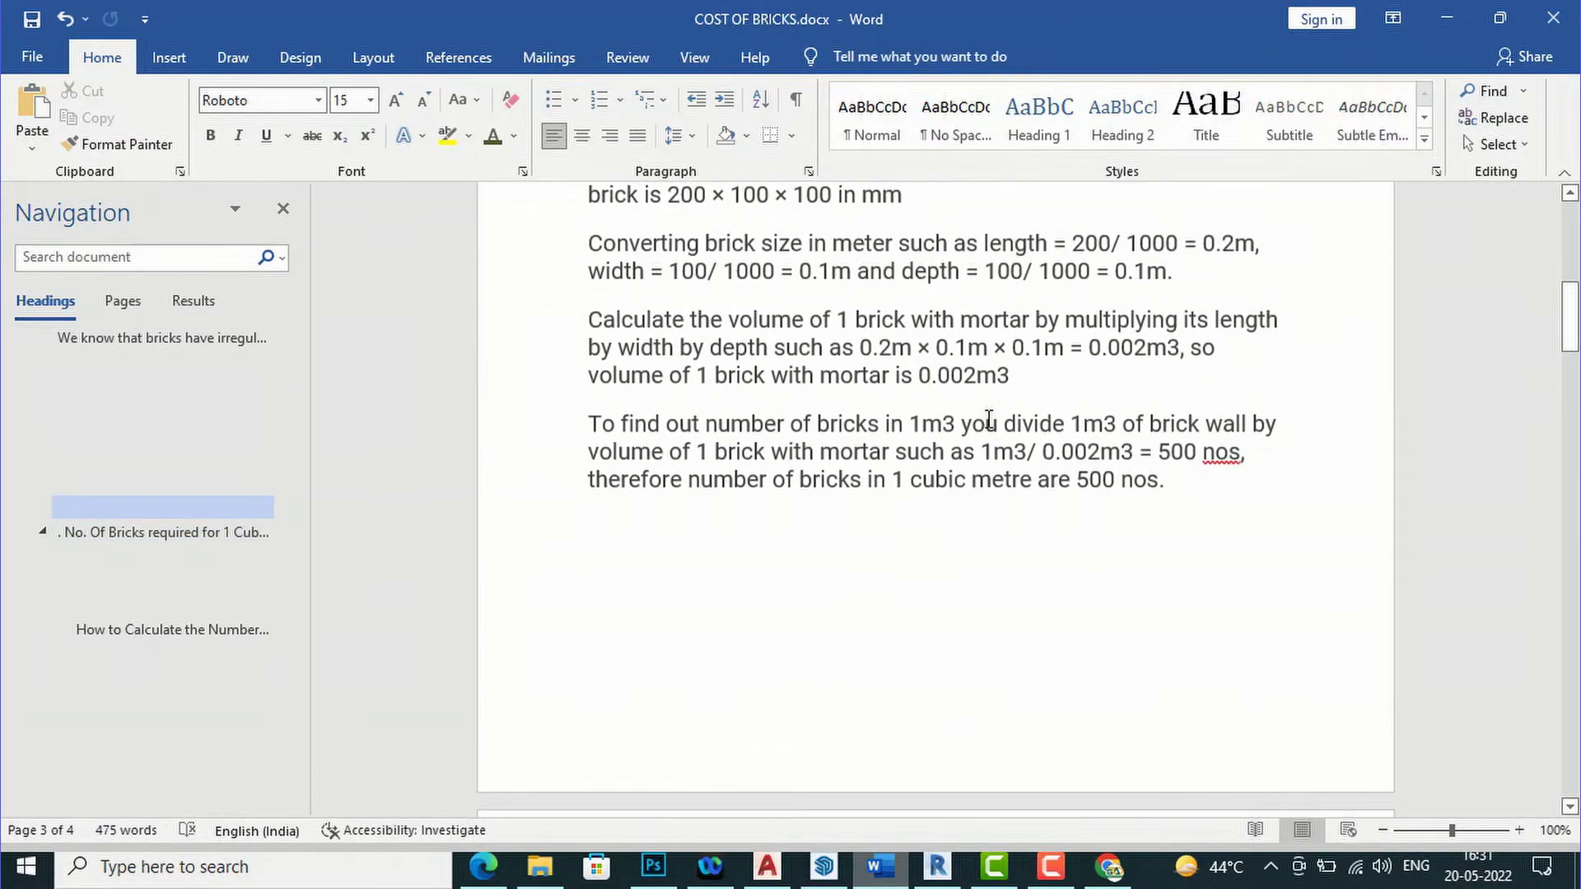
pyautogui.scroll(2, 990, 419)
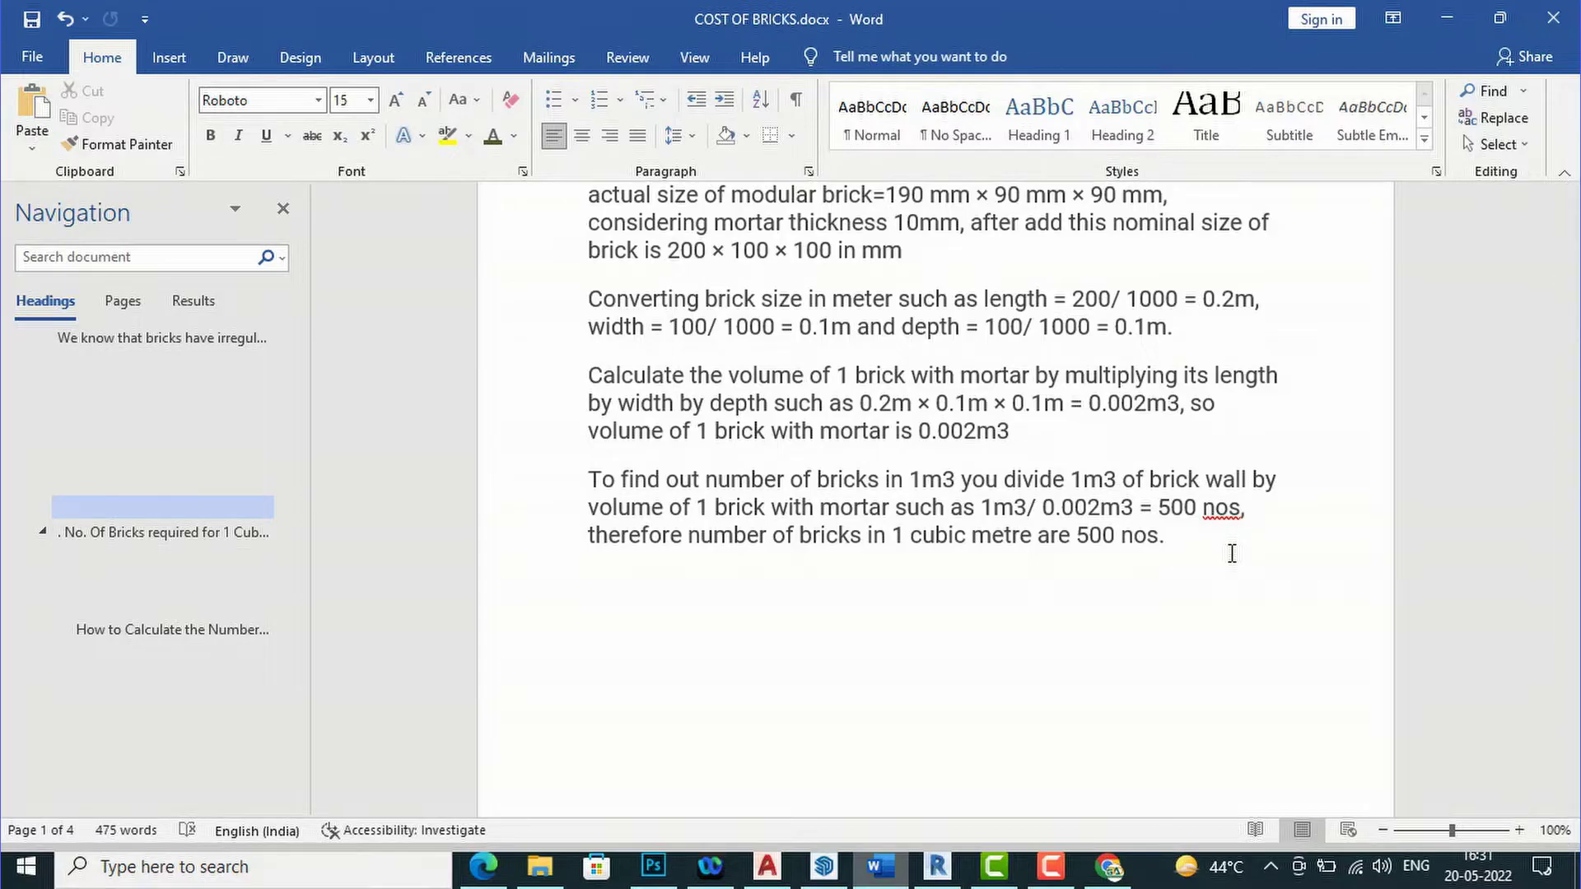
pyautogui.scroll(3, 882, 420)
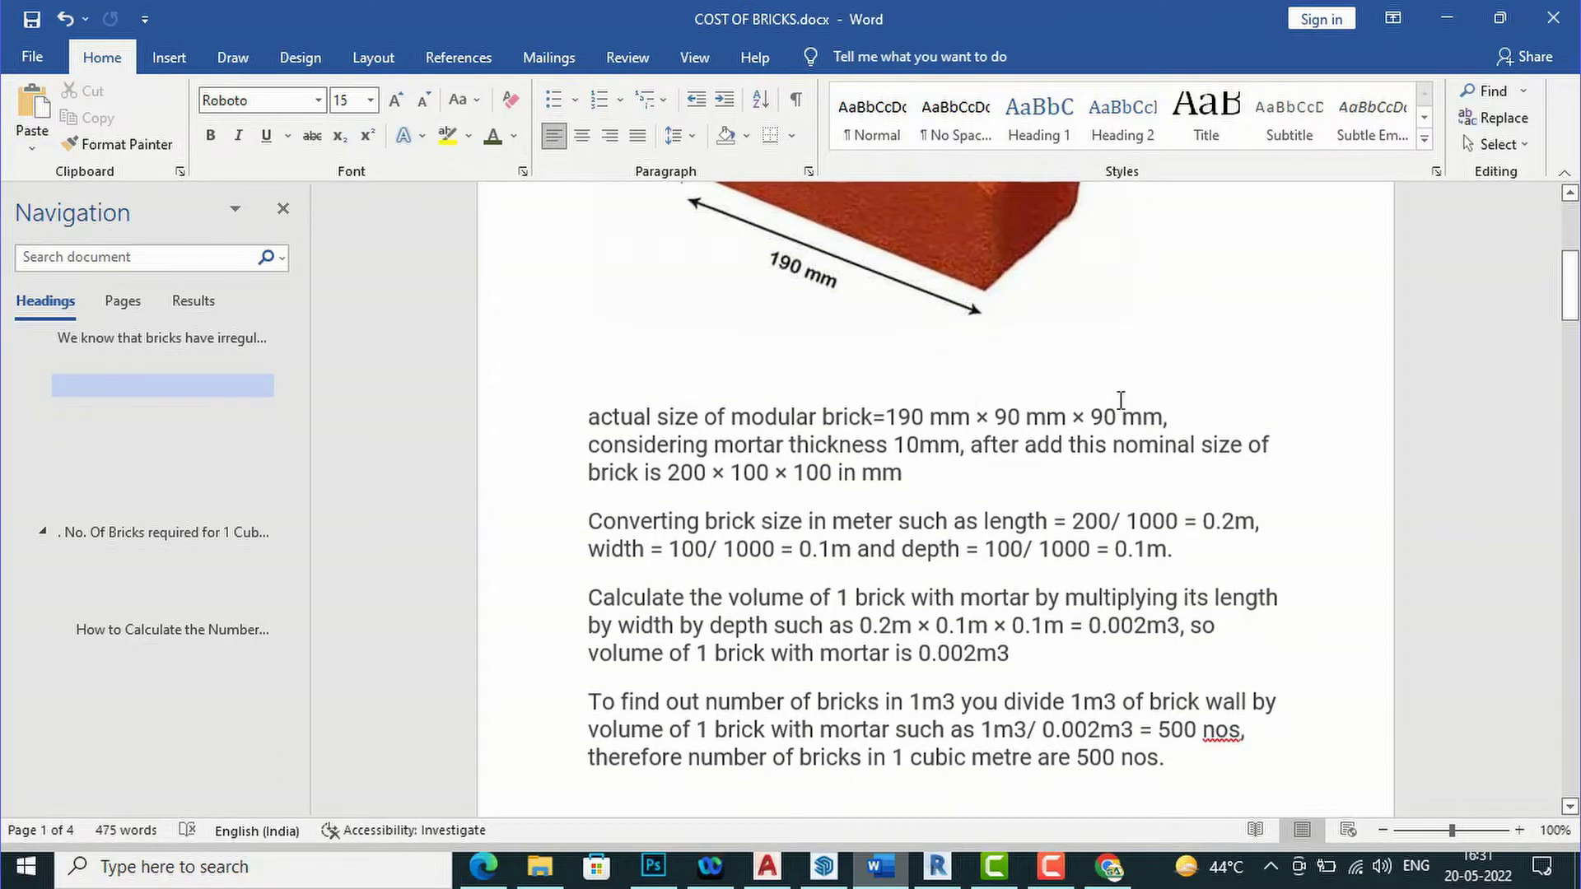
# Read the 9"x4"x3" brick calculation from single brick volume and unit conversion to the formula for bricks per cubic metre
pyautogui.scroll(-10, 1165, 385)
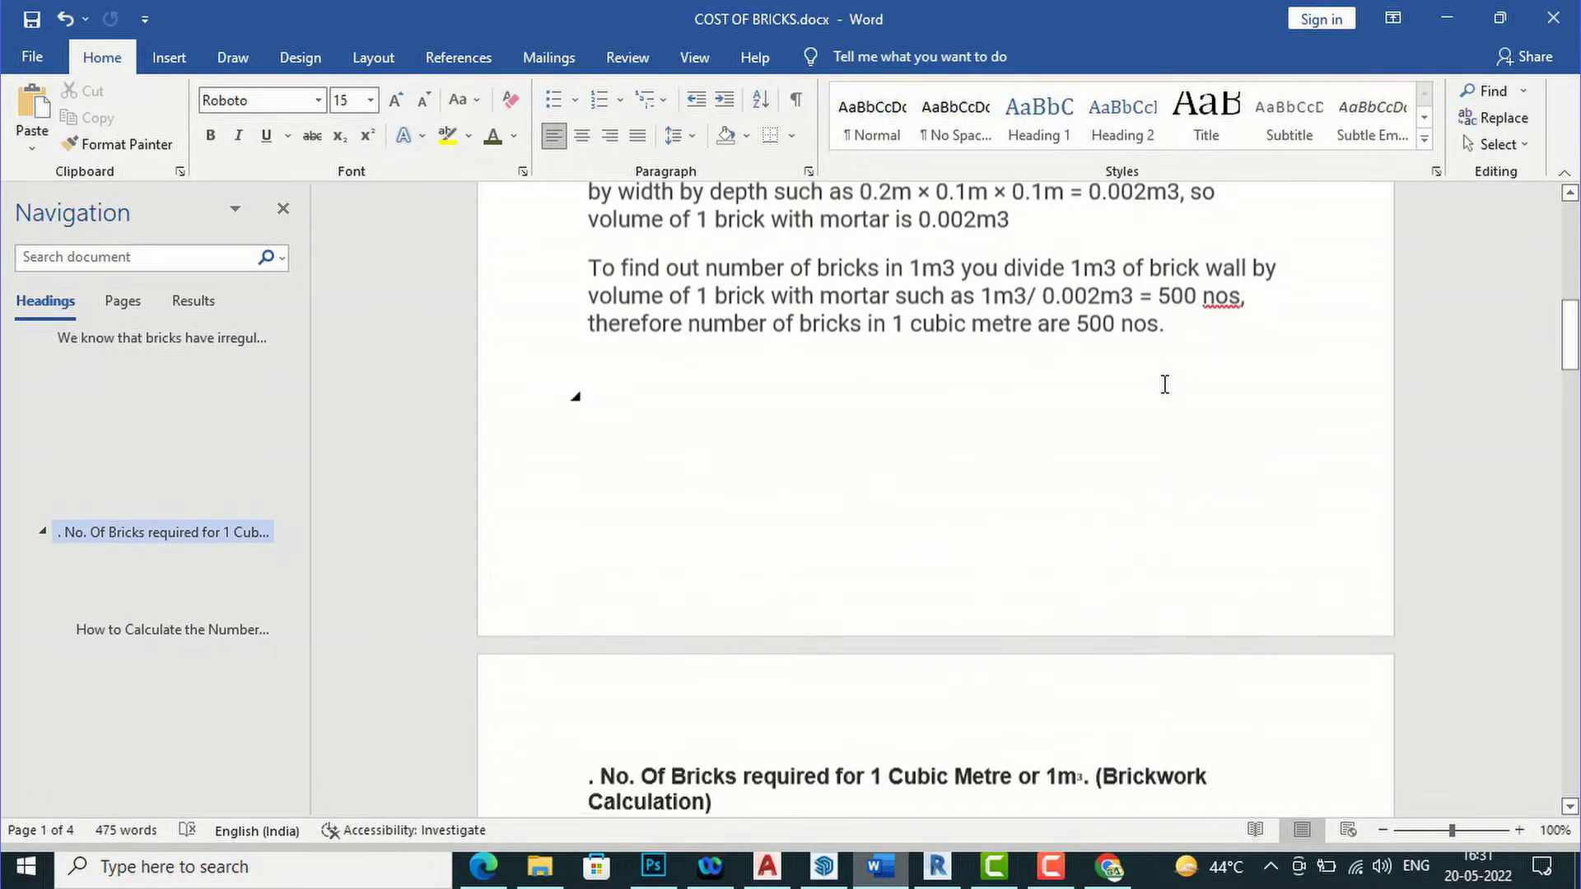
pyautogui.scroll(-5, 1166, 385)
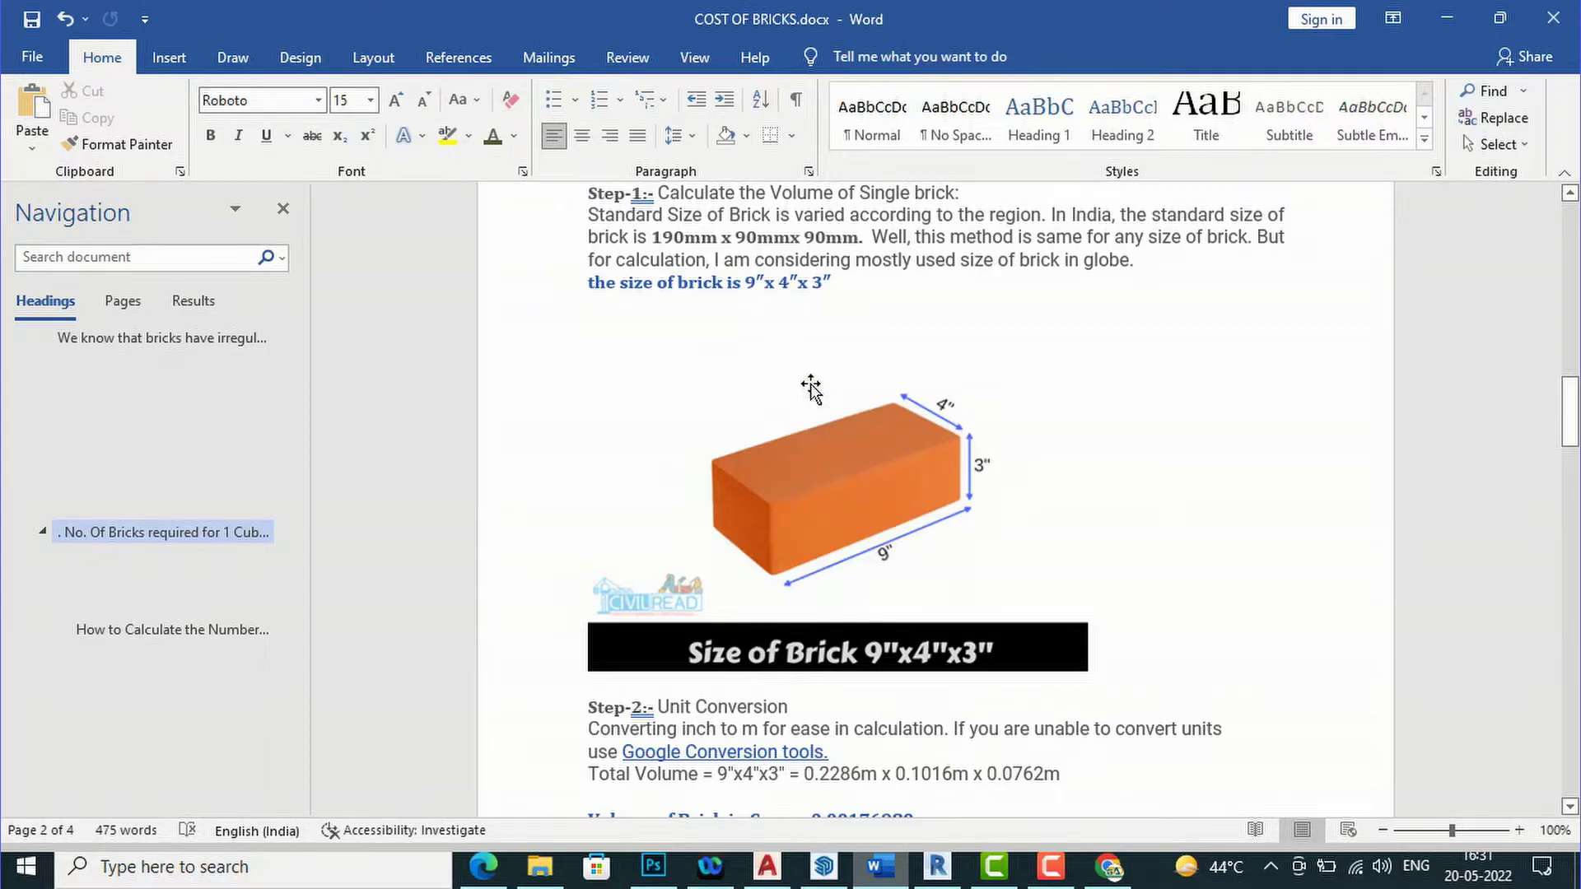
pyautogui.scroll(-2, 810, 387)
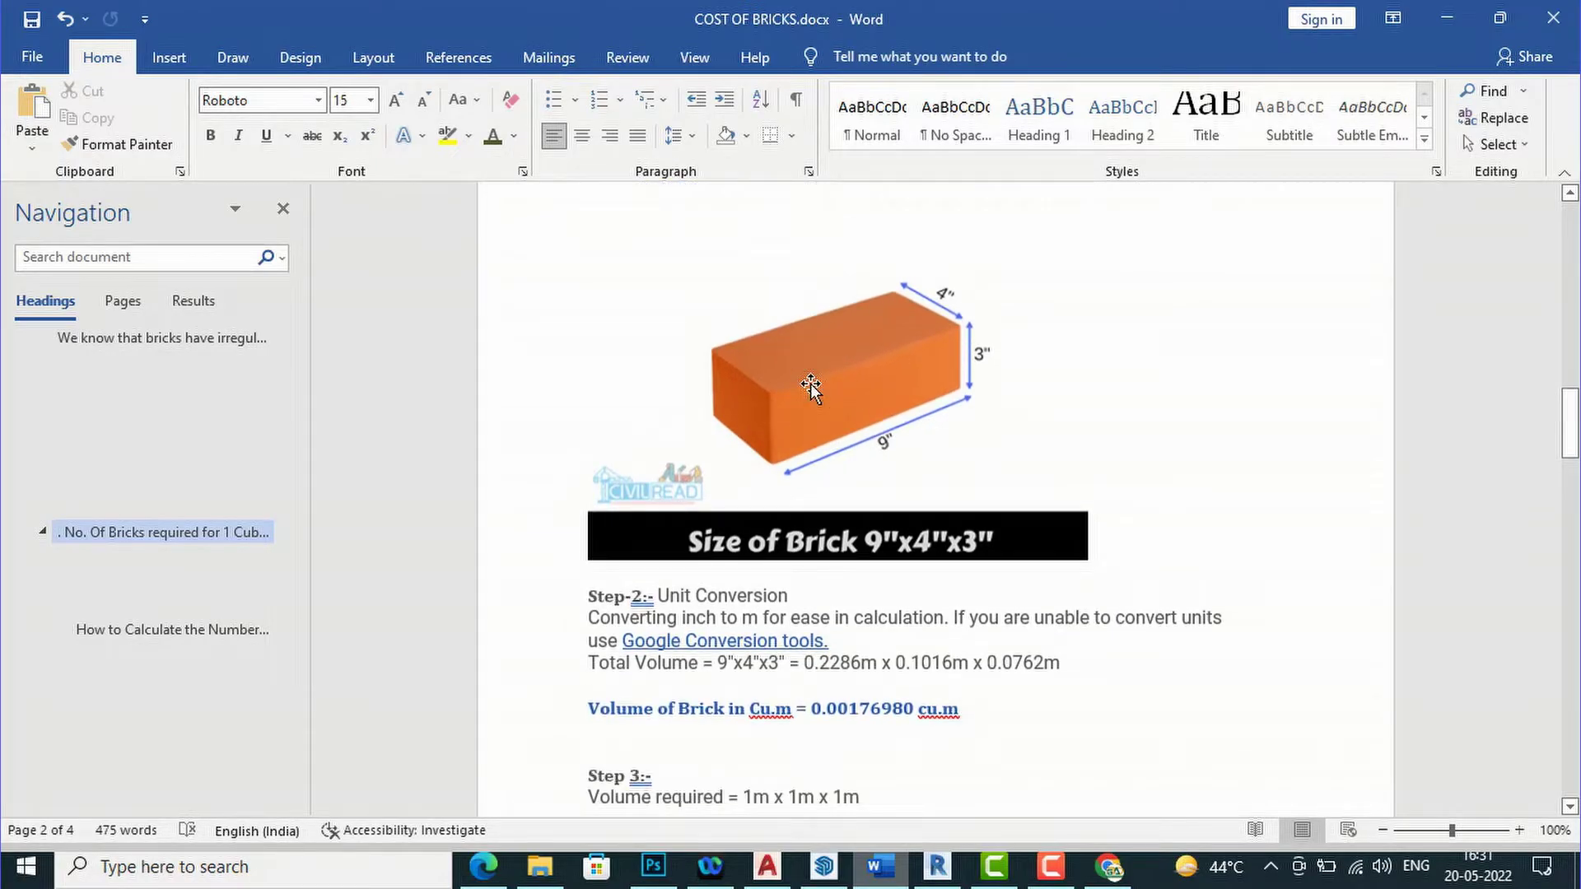
pyautogui.scroll(3, 810, 387)
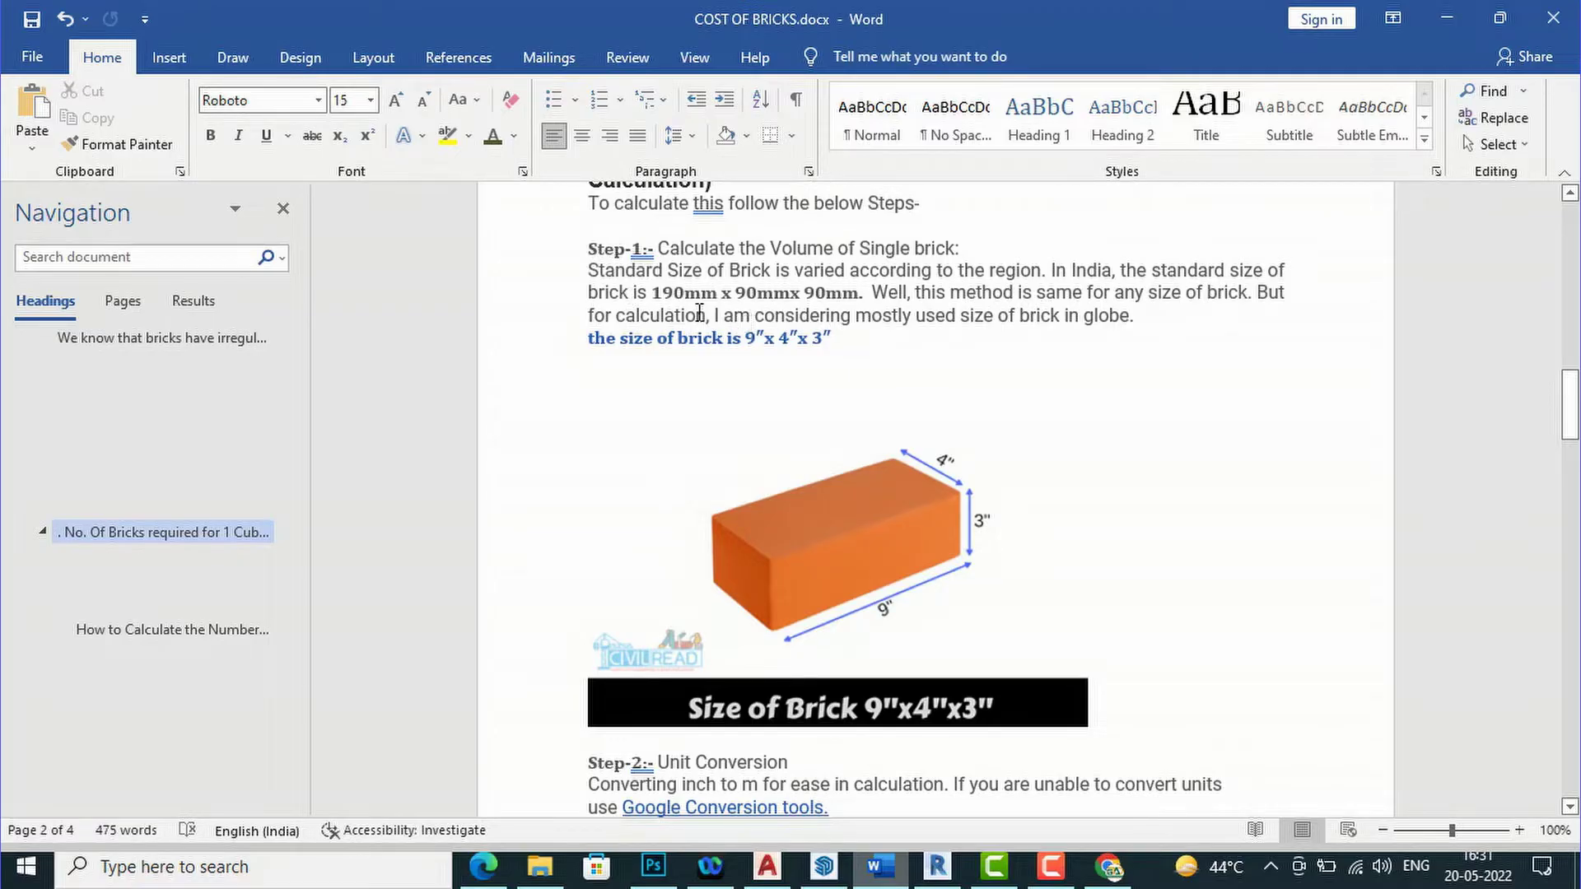
pyautogui.scroll(-4, 699, 314)
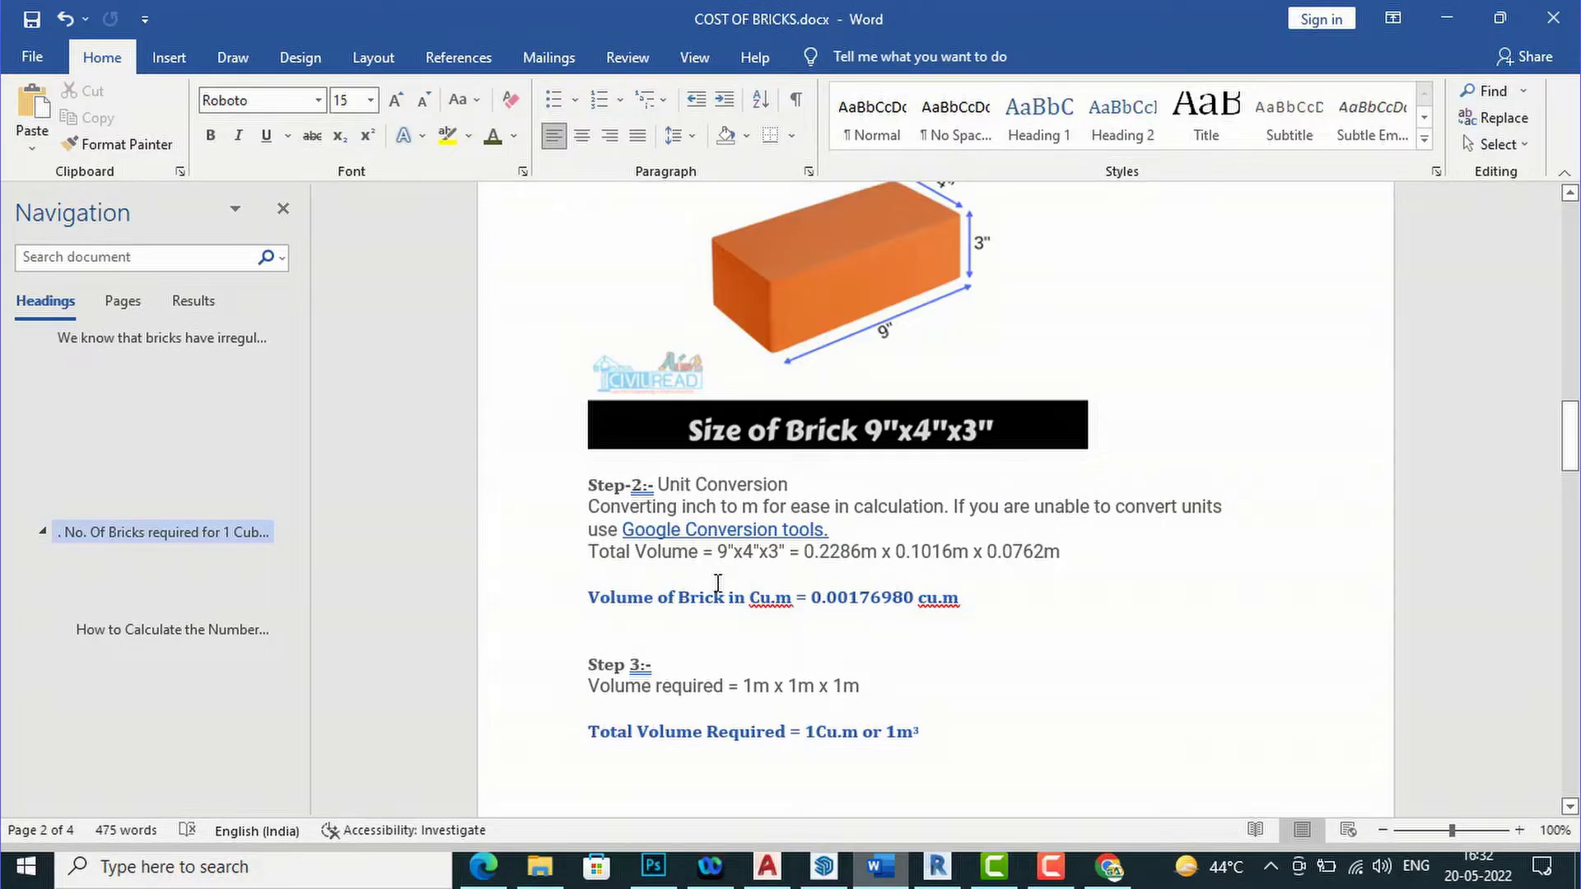
pyautogui.scroll(-2, 720, 514)
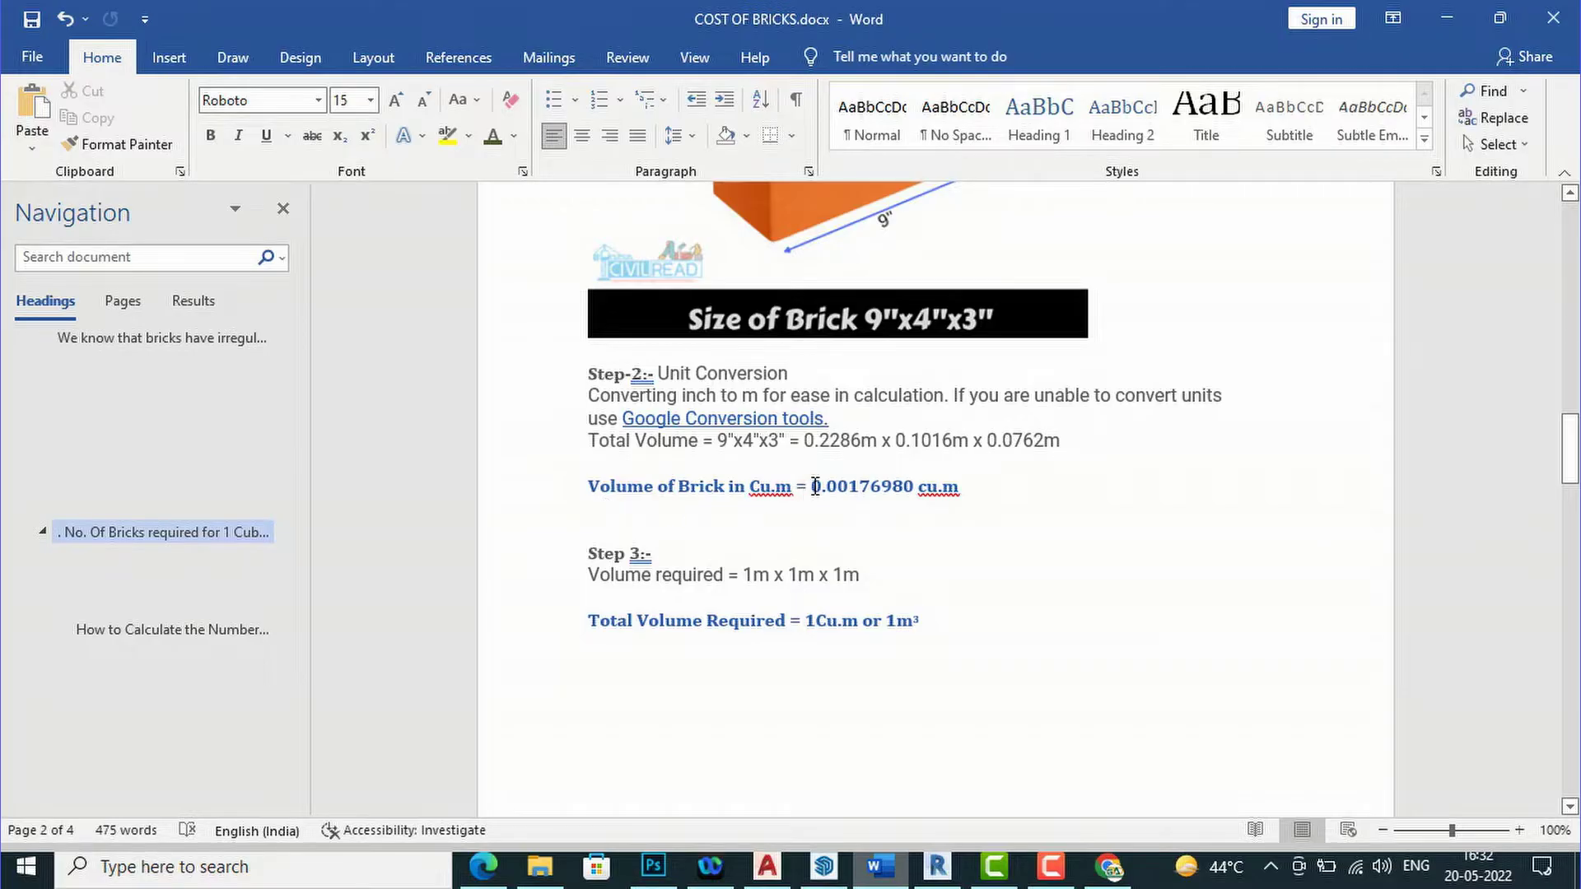
pyautogui.scroll(-2, 815, 486)
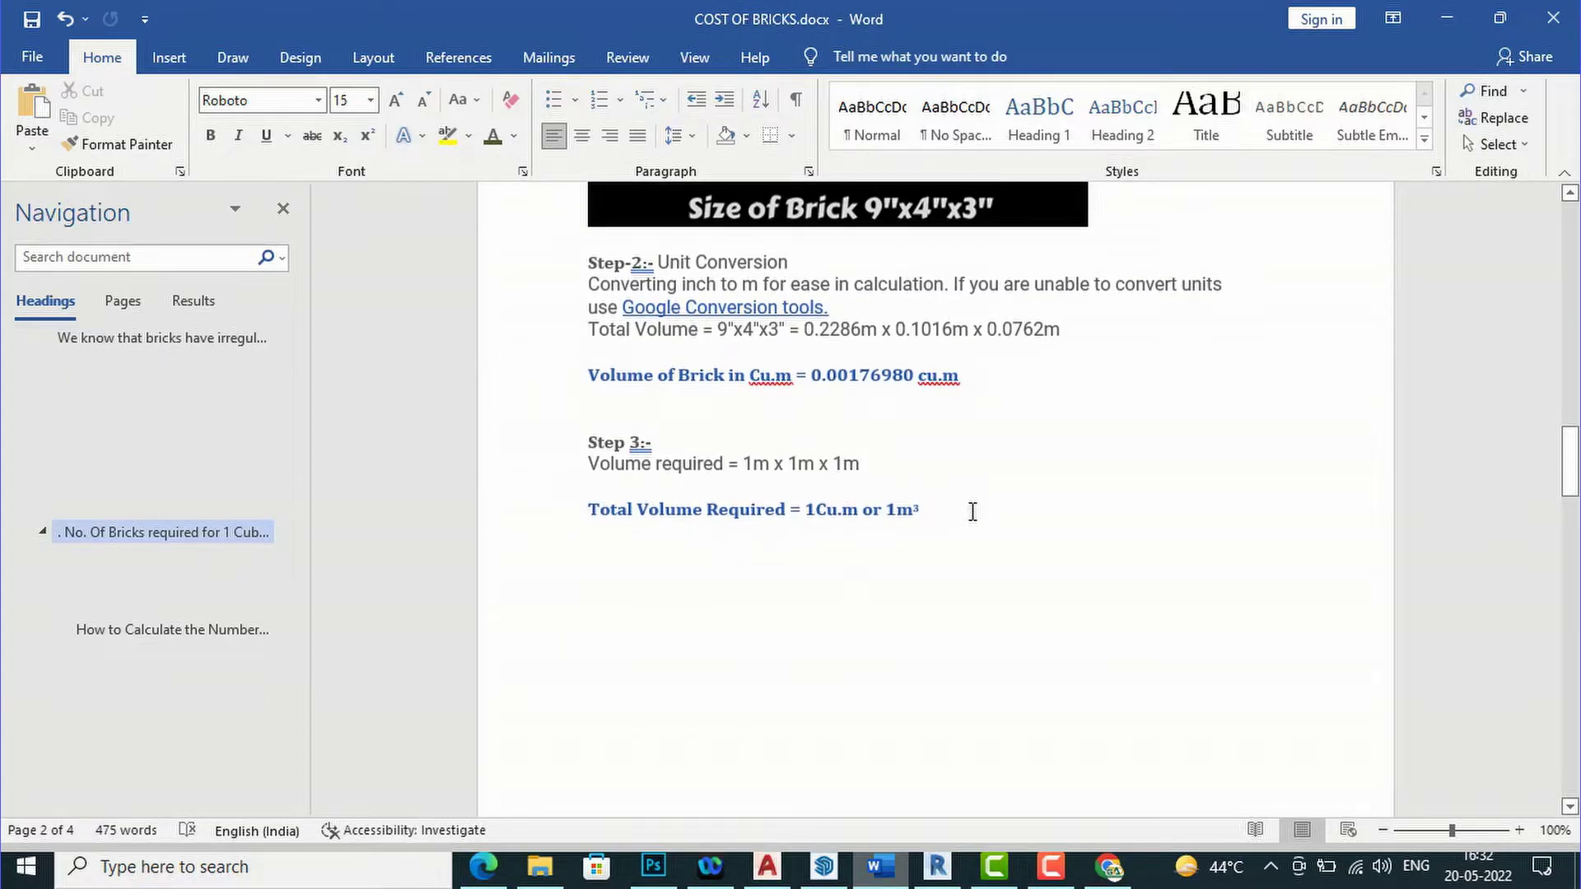
pyautogui.scroll(-2, 755, 500)
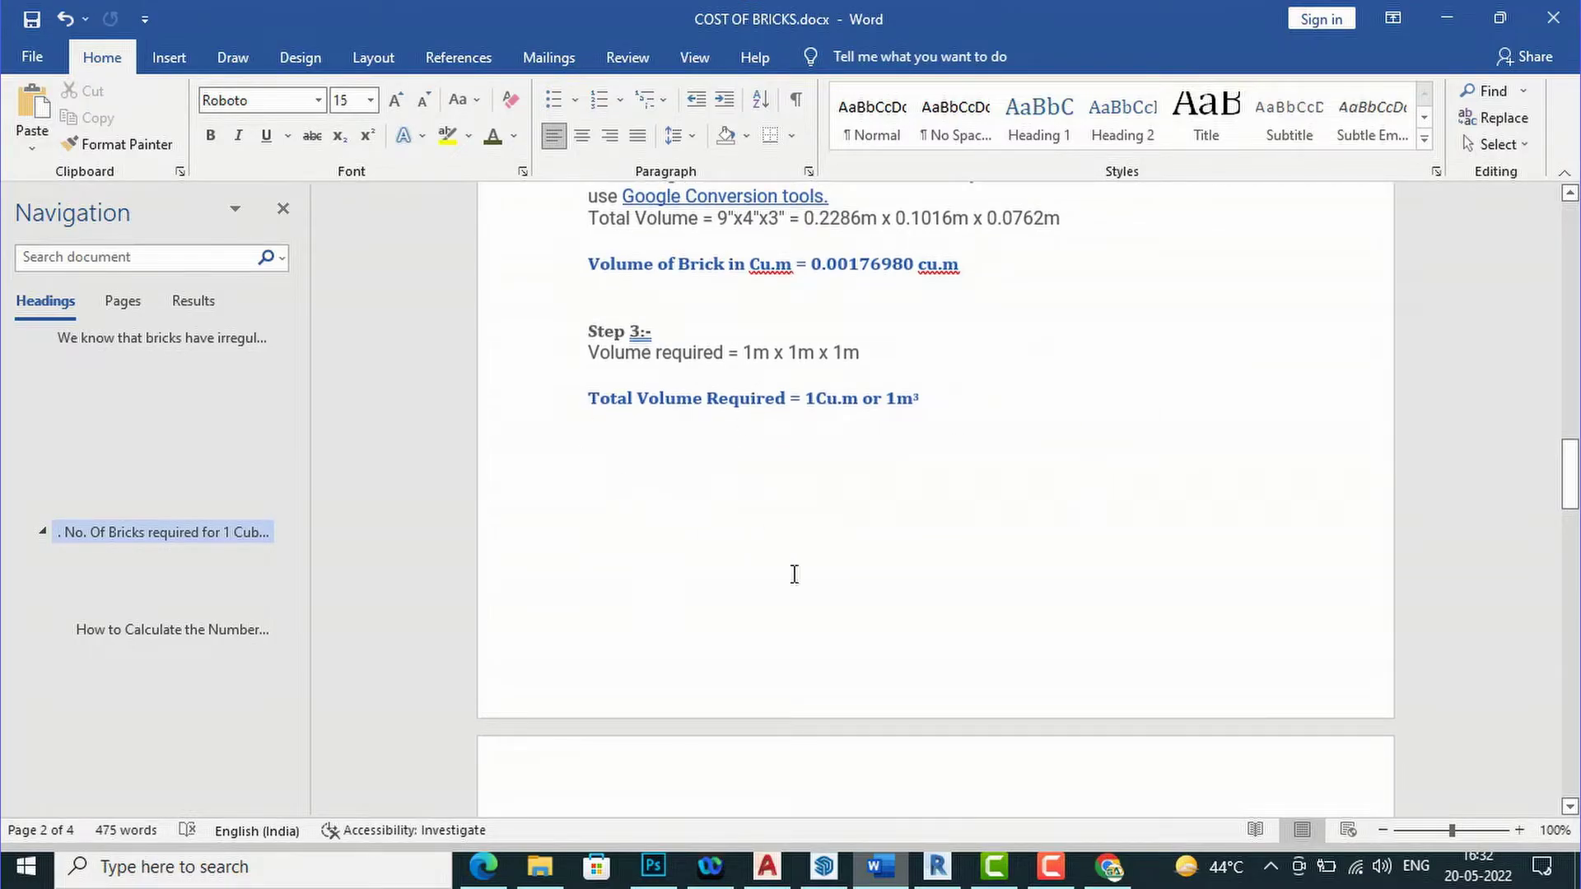
pyautogui.scroll(-3, 931, 397)
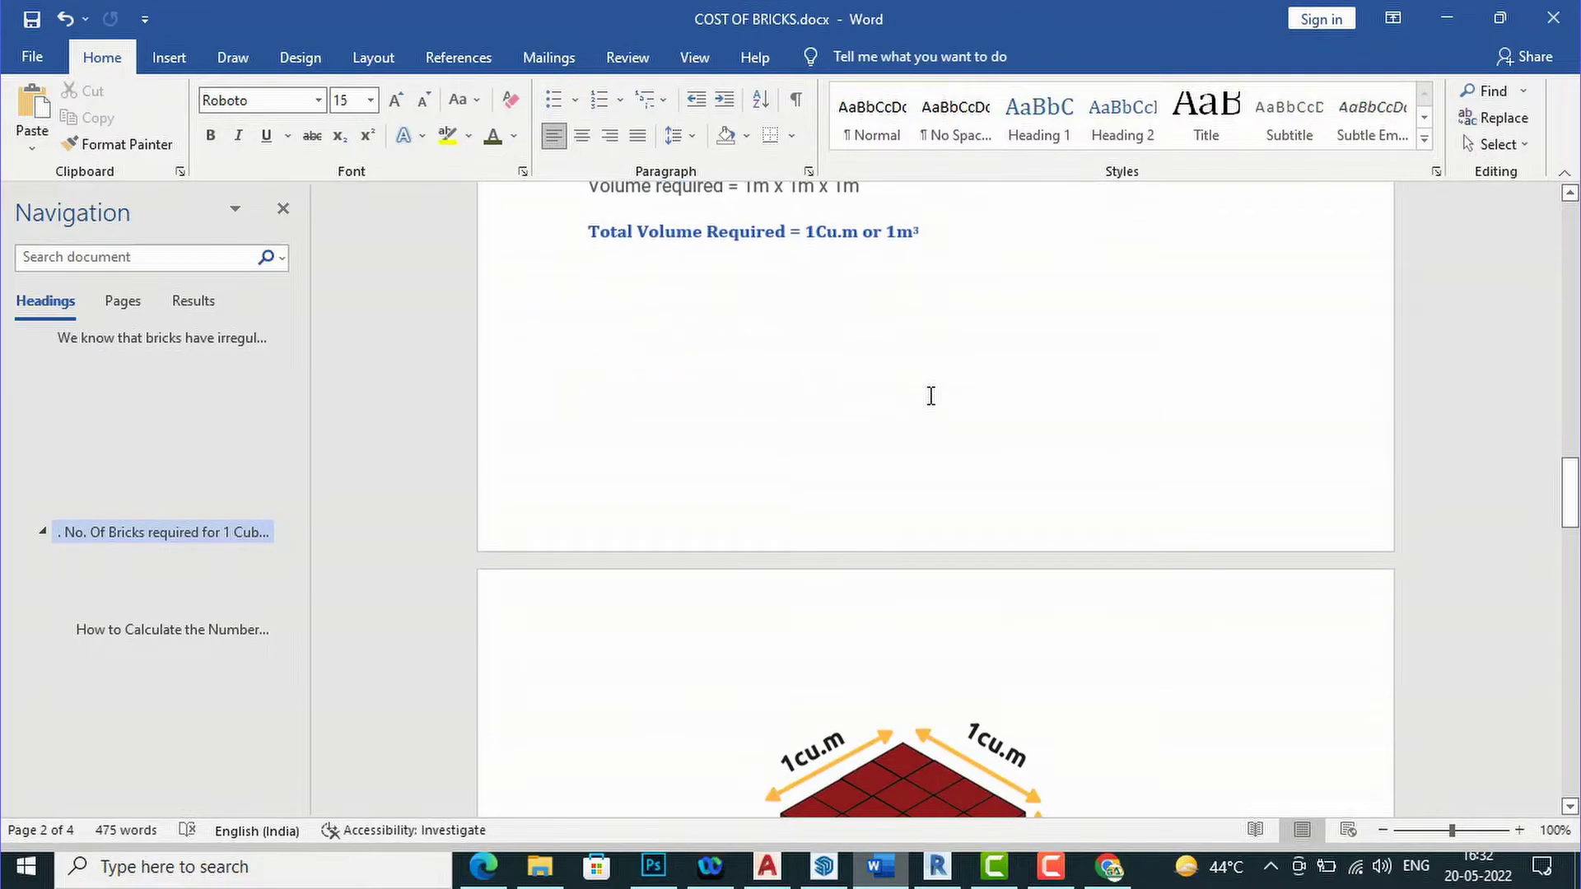
pyautogui.scroll(-12, 931, 397)
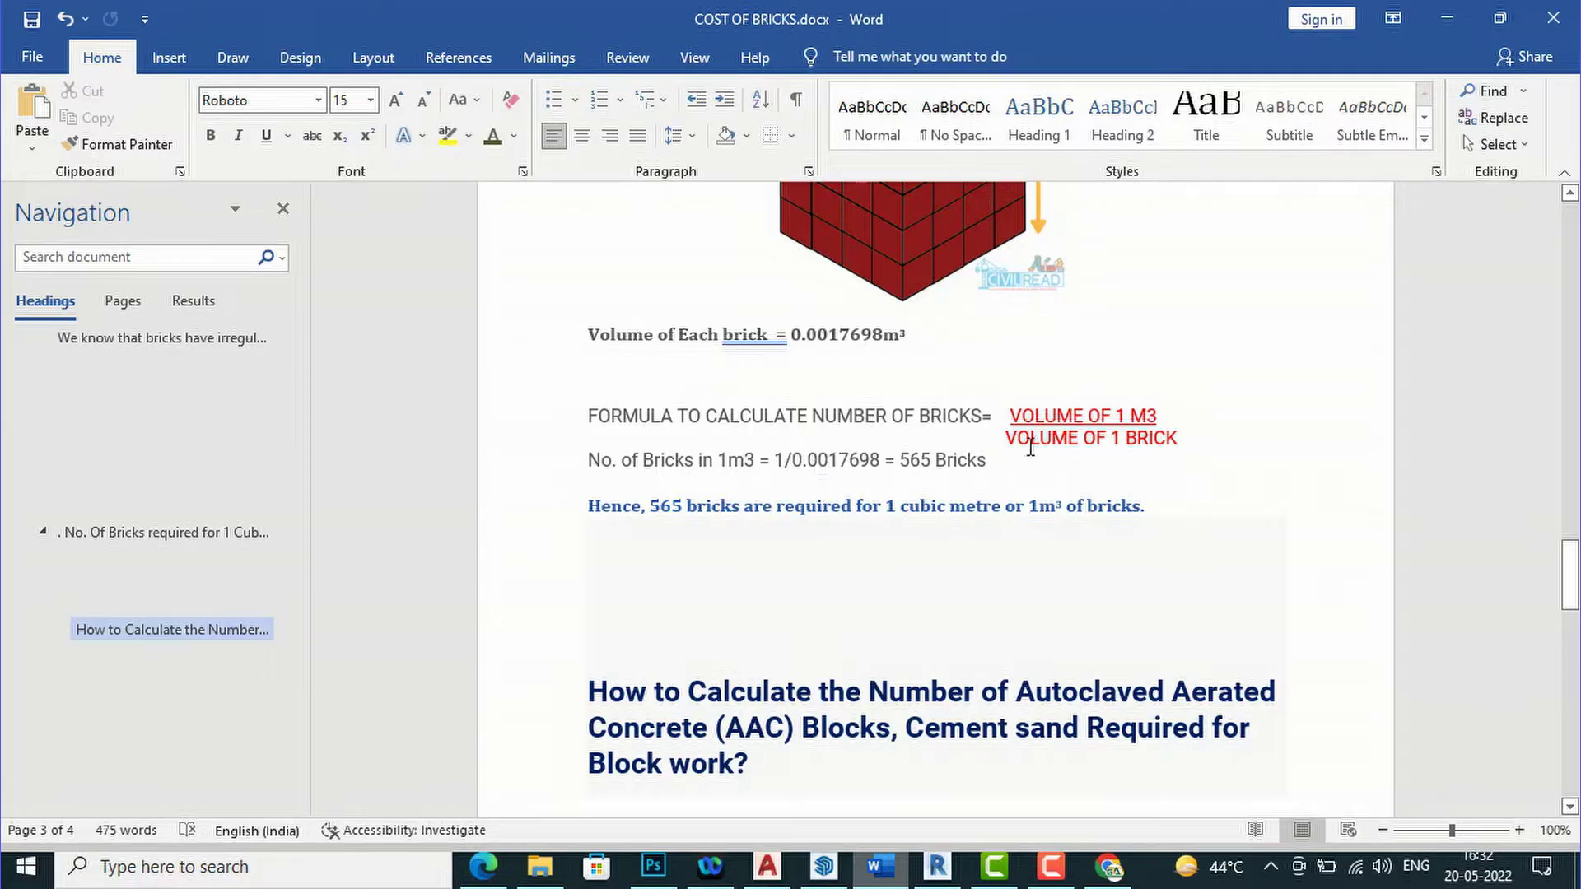
# Review the 1 cubic metre cube figure and the 9"x4"x3" brick's dimensions and unit conversion again
pyautogui.scroll(5, 1079, 533)
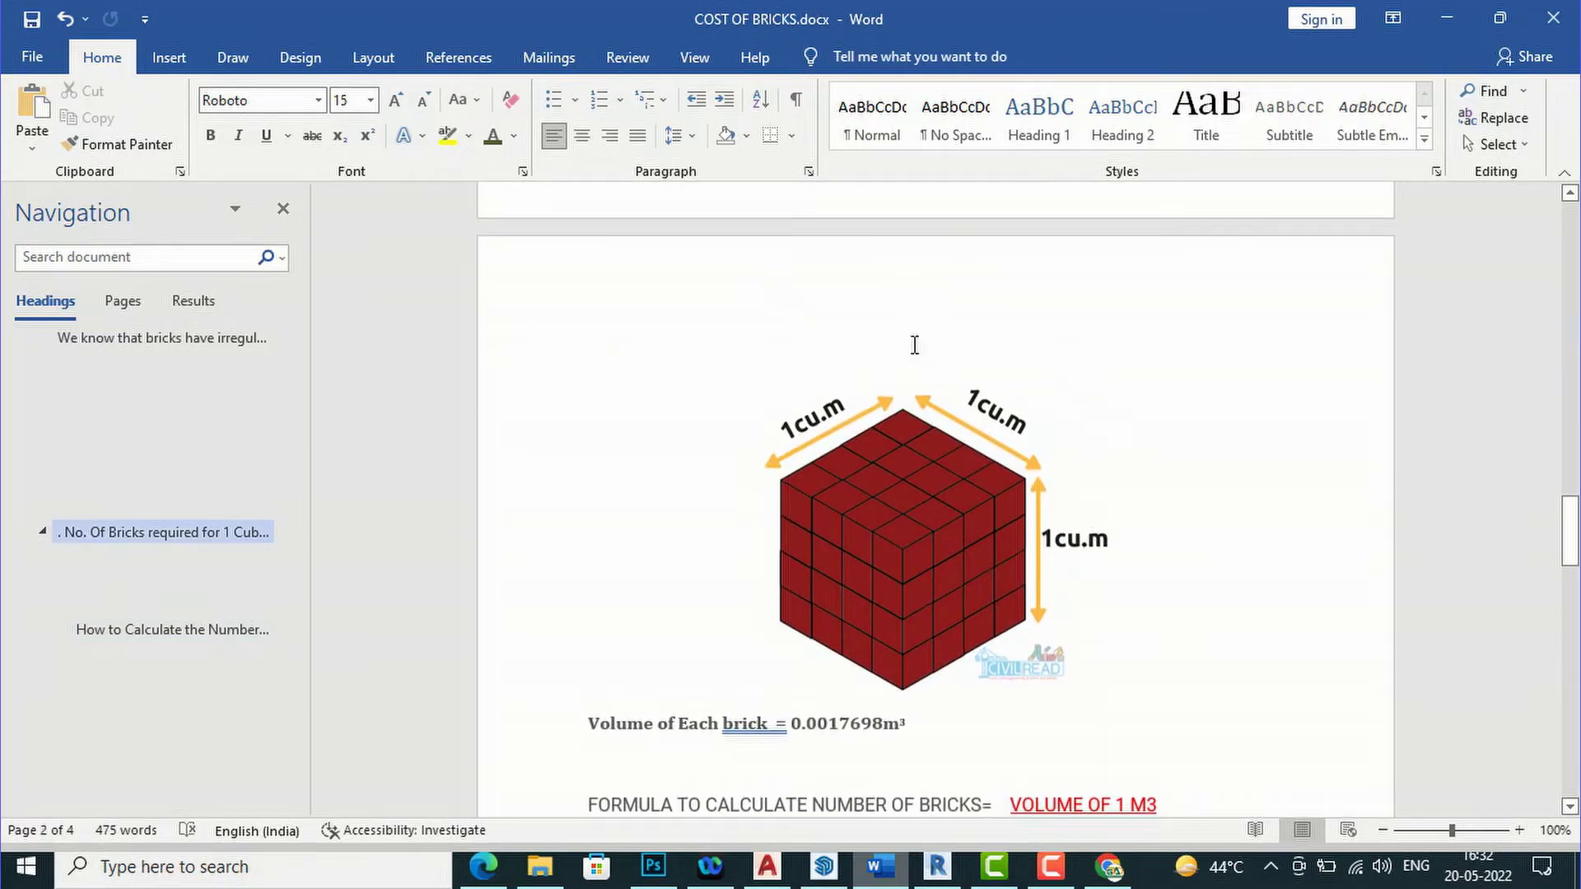
pyautogui.scroll(3, 914, 344)
pyautogui.scroll(10, 914, 344)
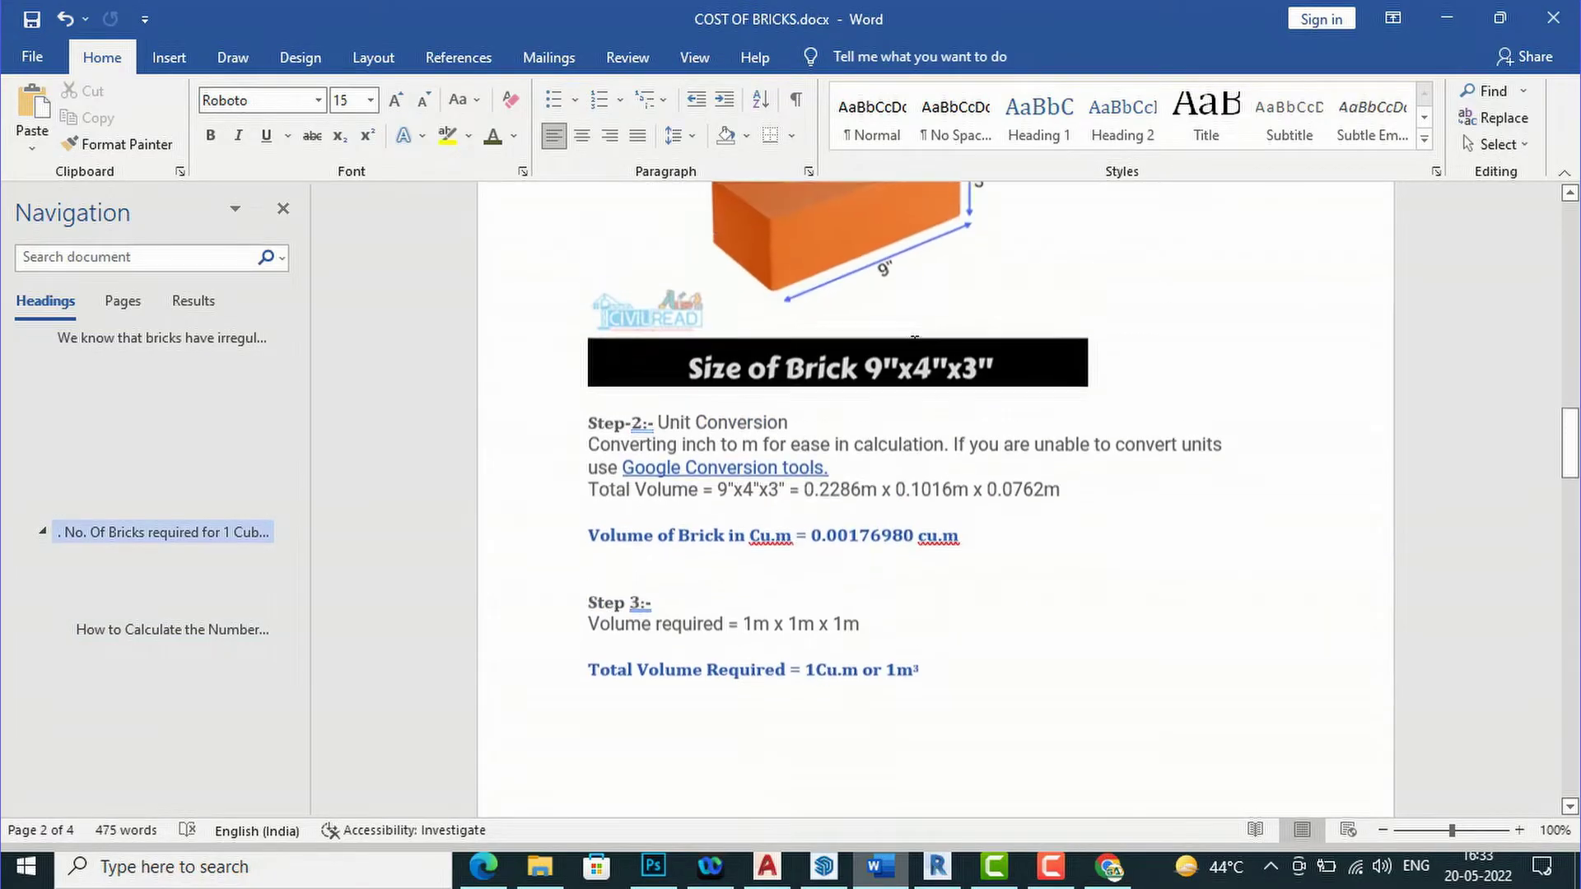
pyautogui.scroll(-1, 989, 334)
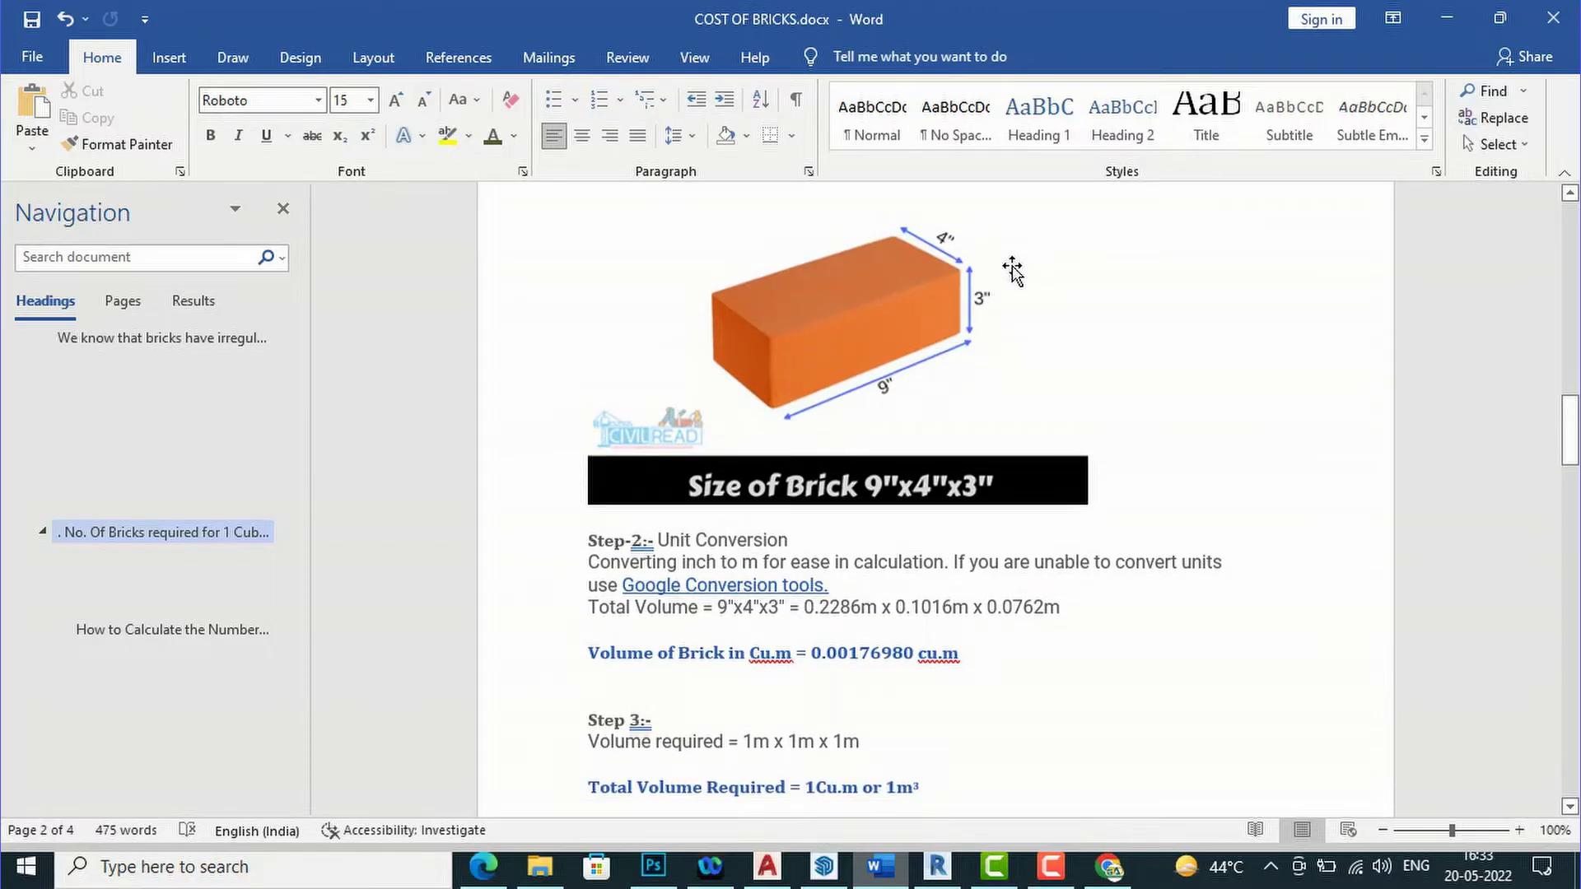
# Read the AAC block calculation, from block size and volume to the number per cubic metre without and with a 5 mm mortar joint
pyautogui.scroll(-10, 1017, 270)
pyautogui.scroll(-15, 1015, 271)
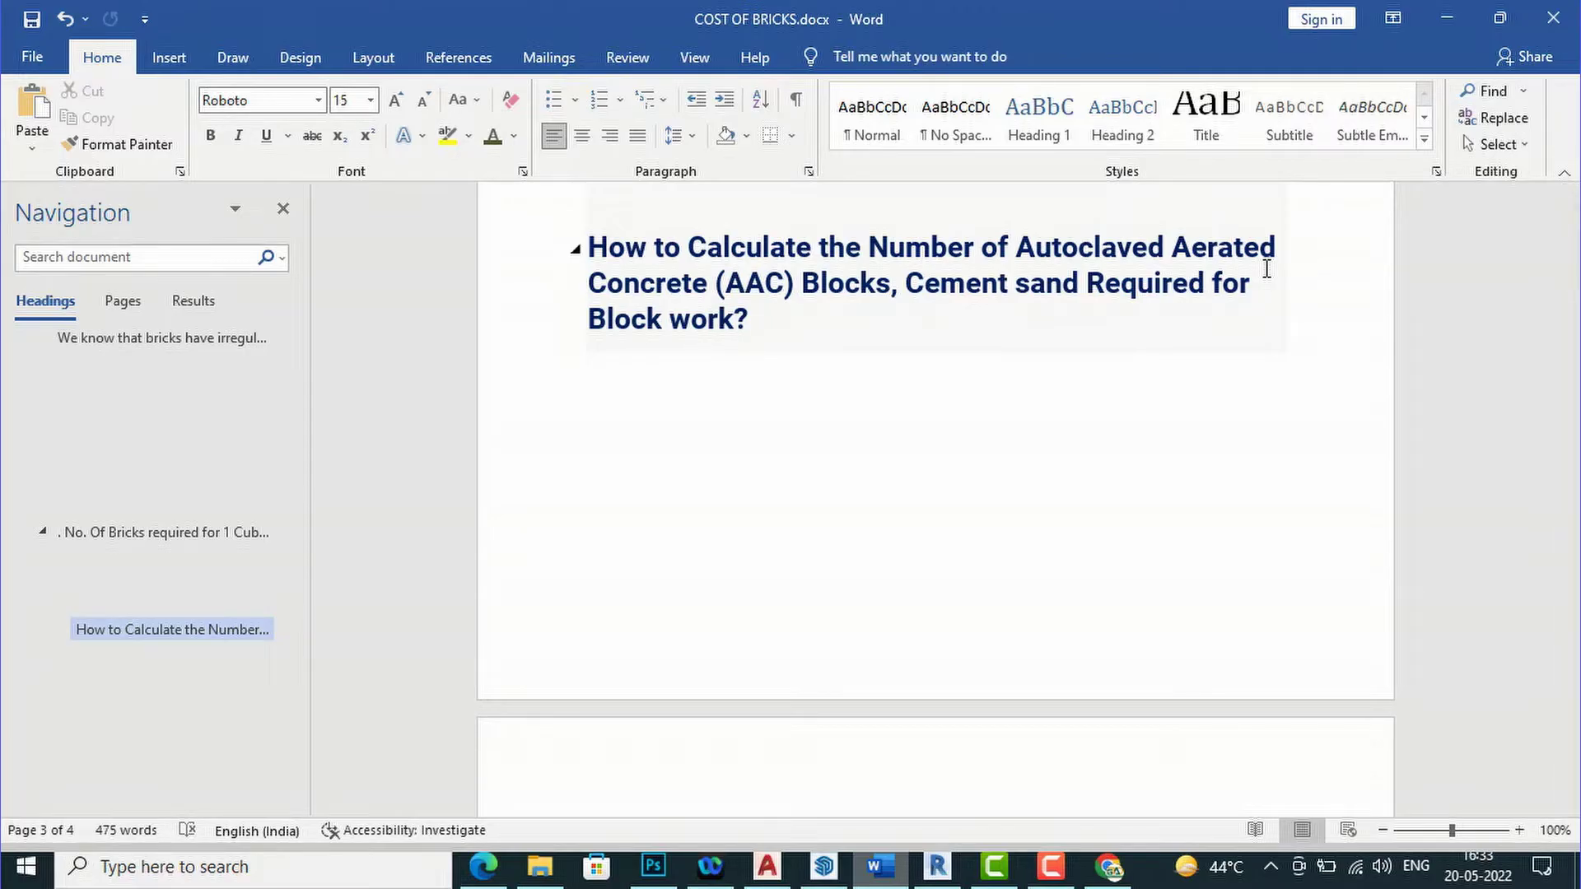
pyautogui.scroll(-8, 1059, 392)
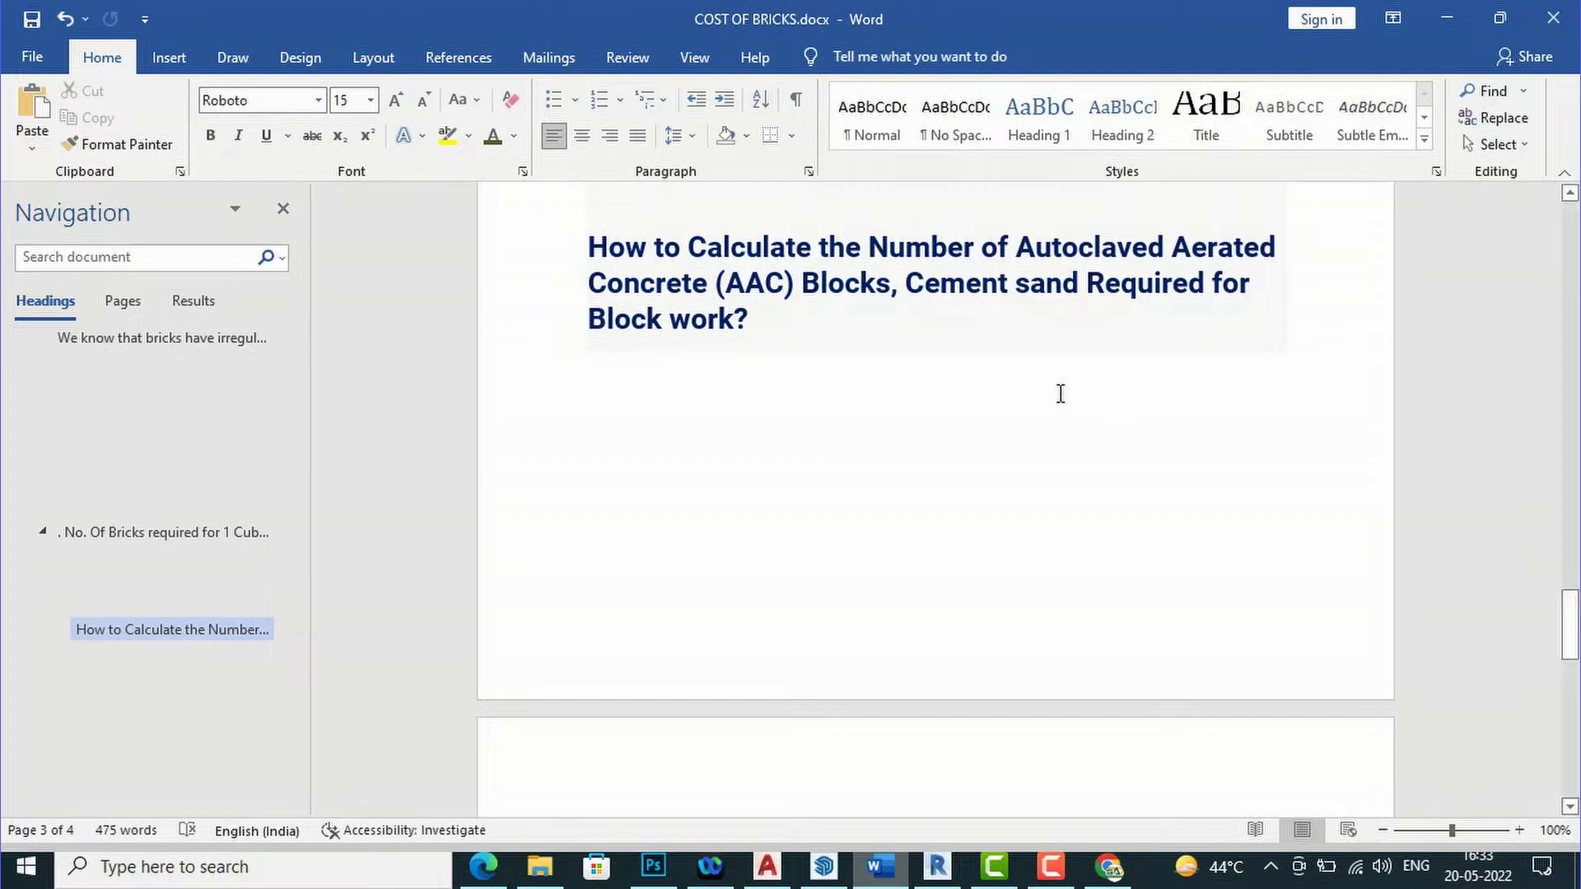
pyautogui.scroll(-2, 1031, 408)
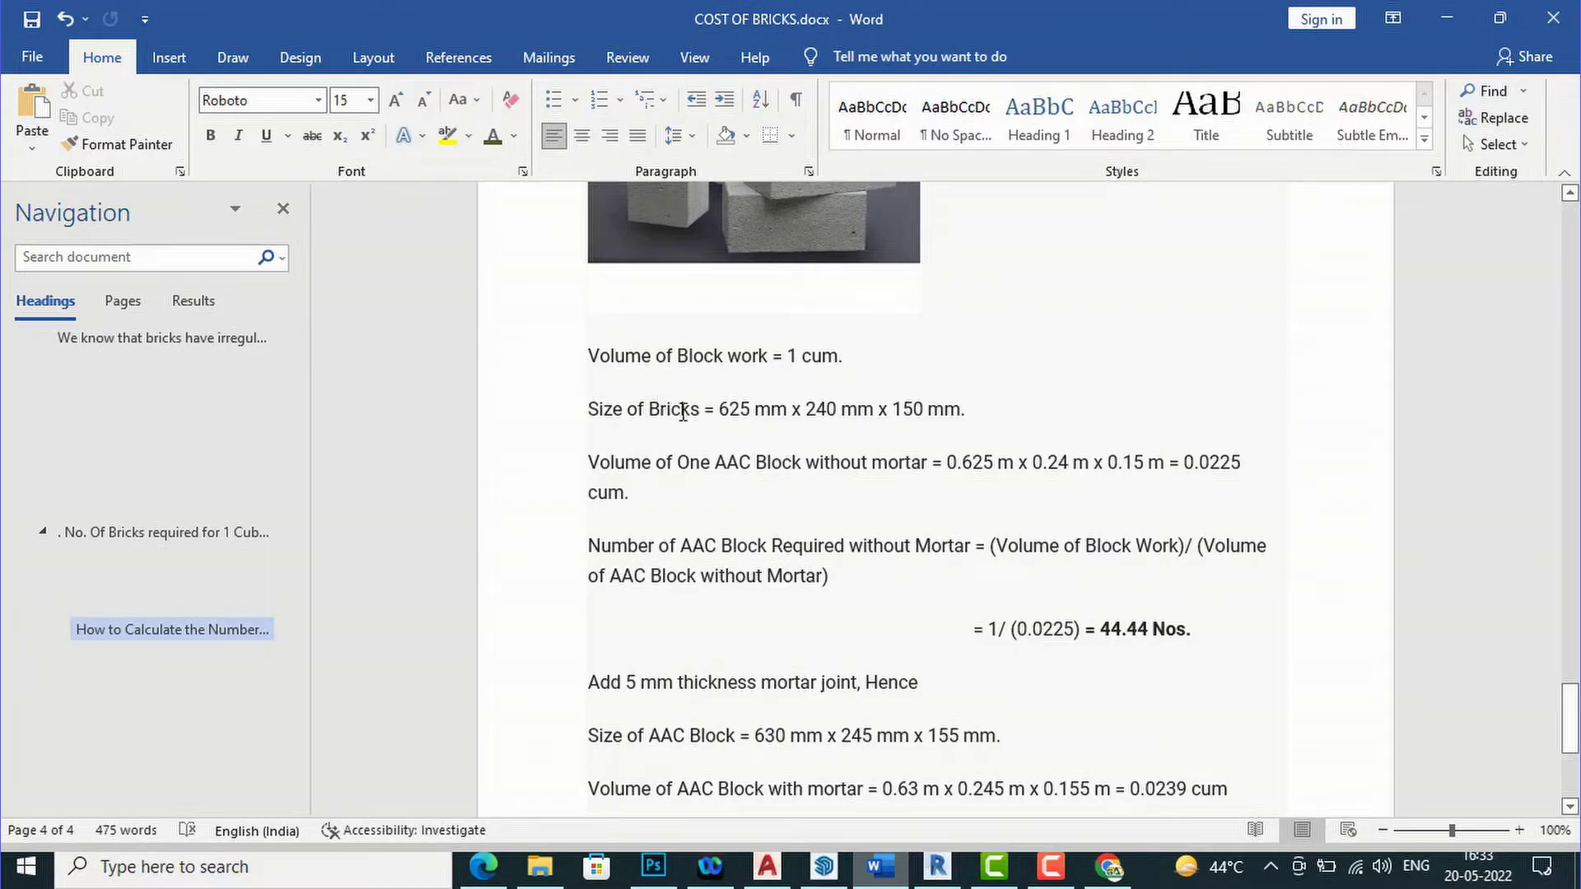
pyautogui.scroll(1, 814, 469)
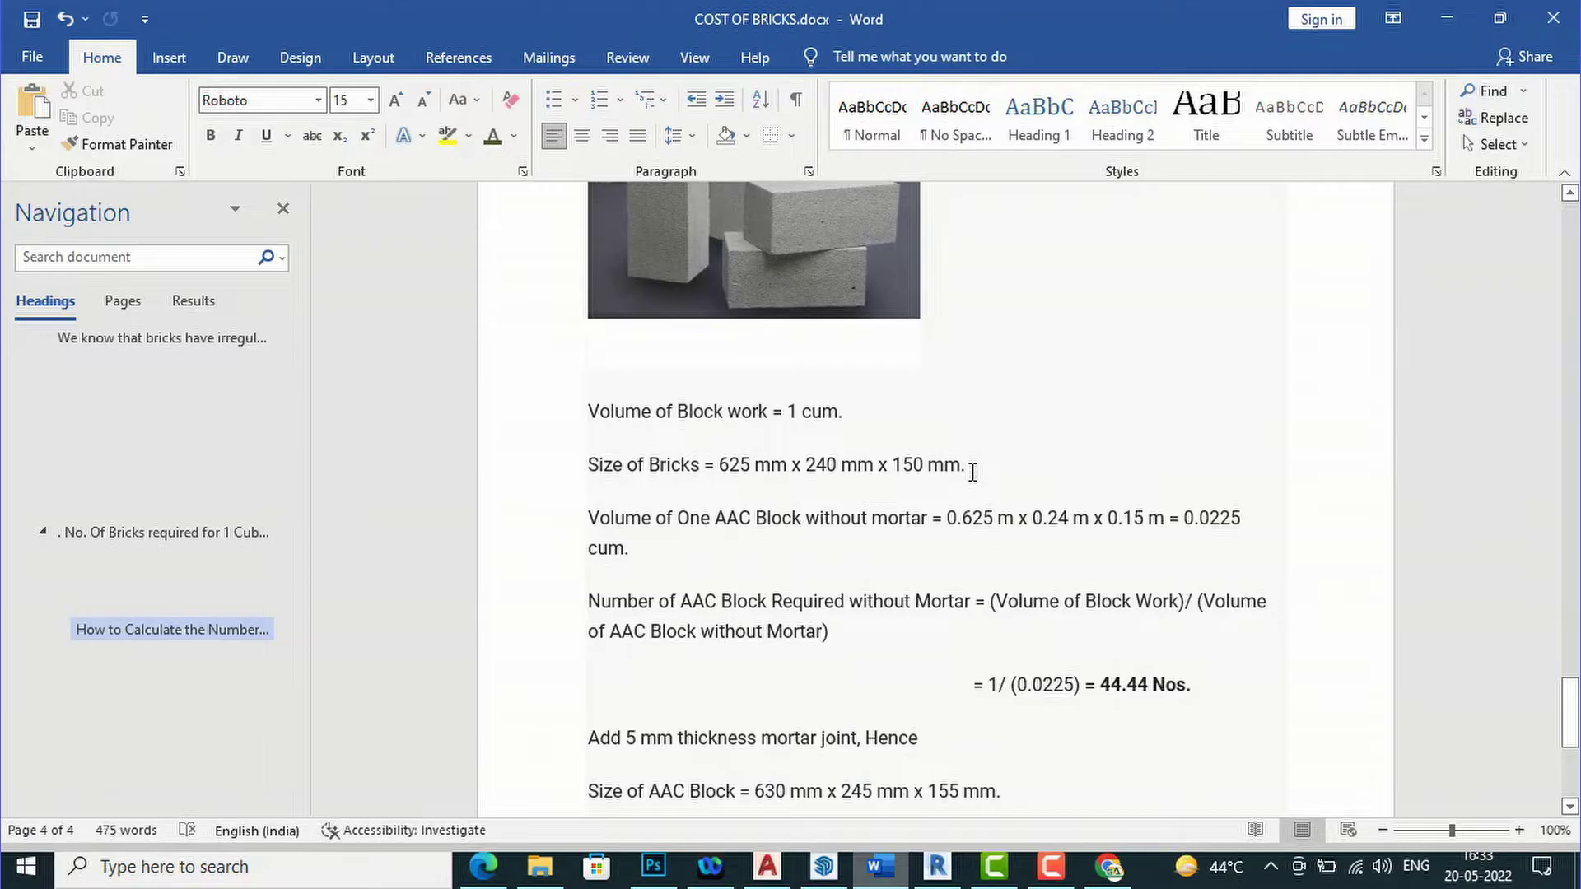
pyautogui.scroll(1, 972, 472)
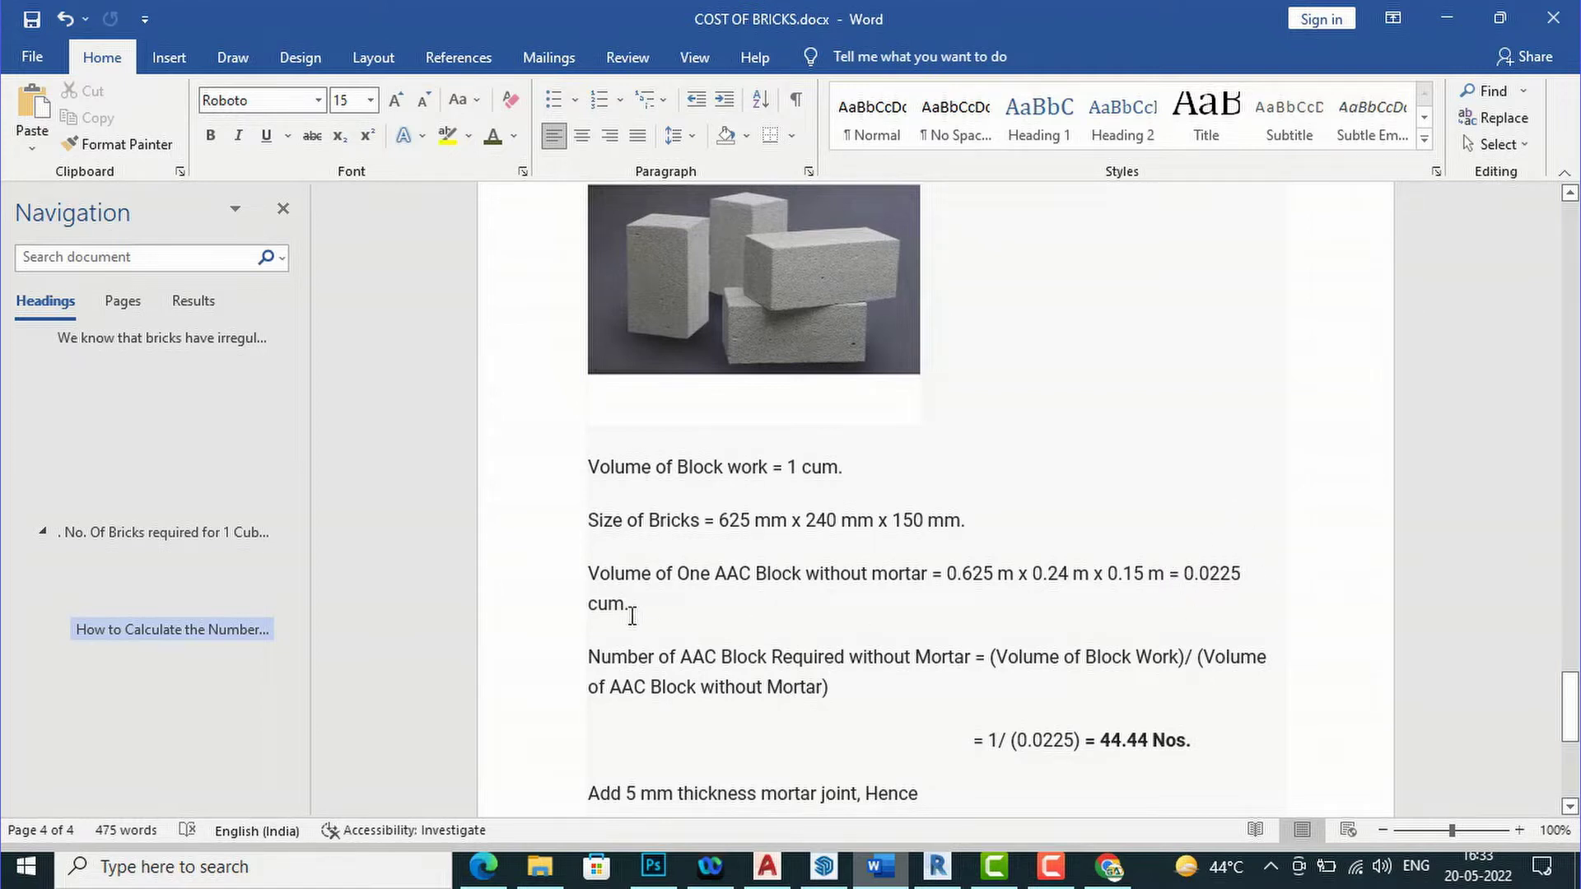
pyautogui.scroll(-3, 631, 616)
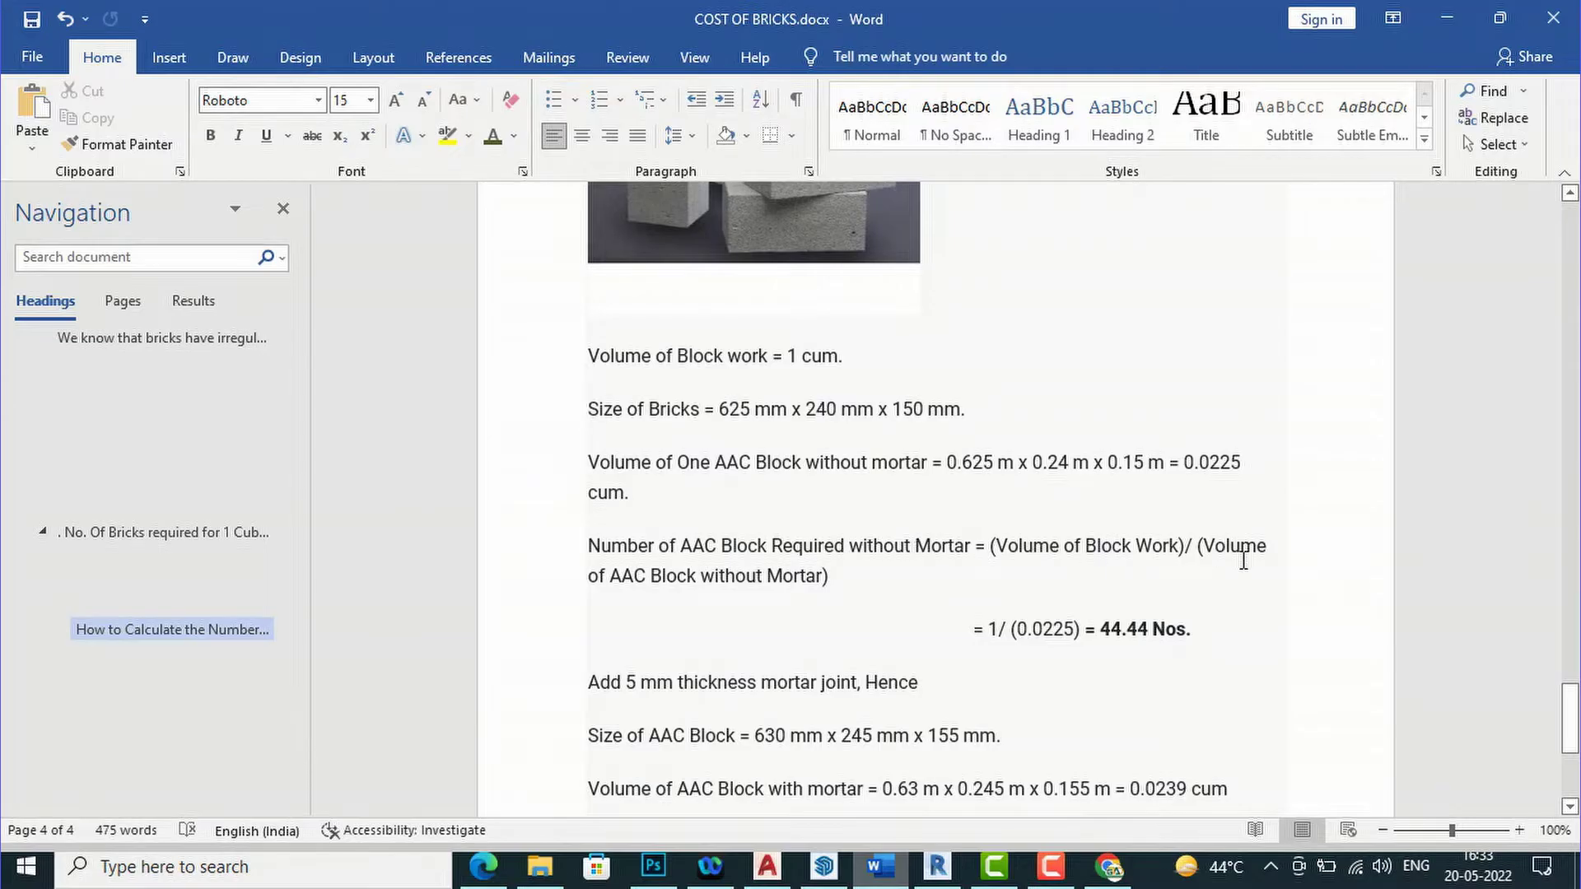
pyautogui.scroll(-1, 1244, 561)
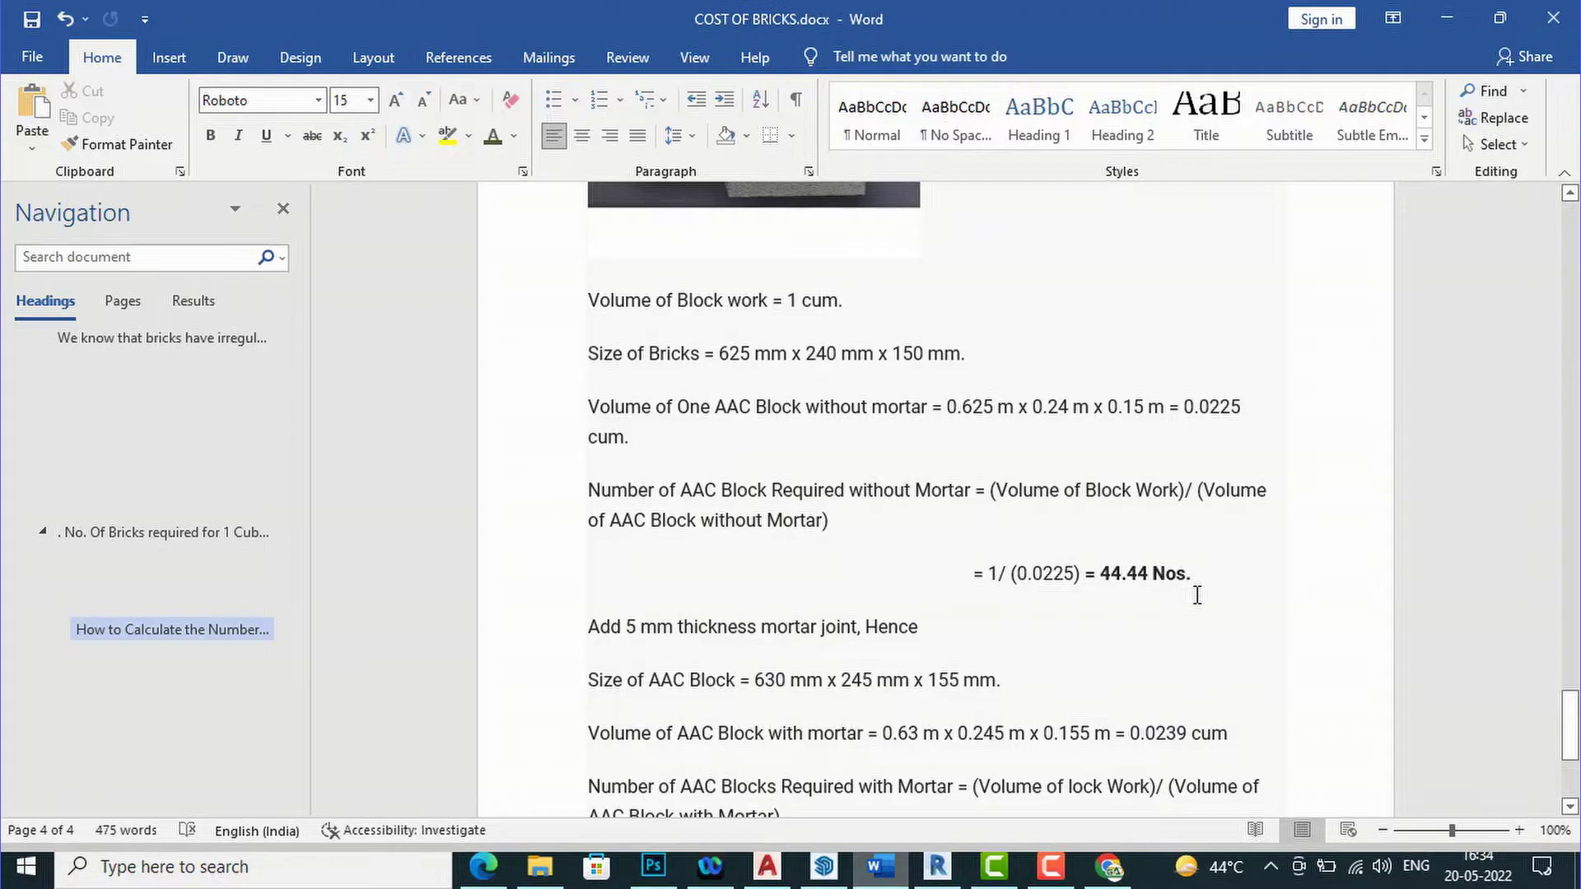
pyautogui.scroll(-1, 1271, 522)
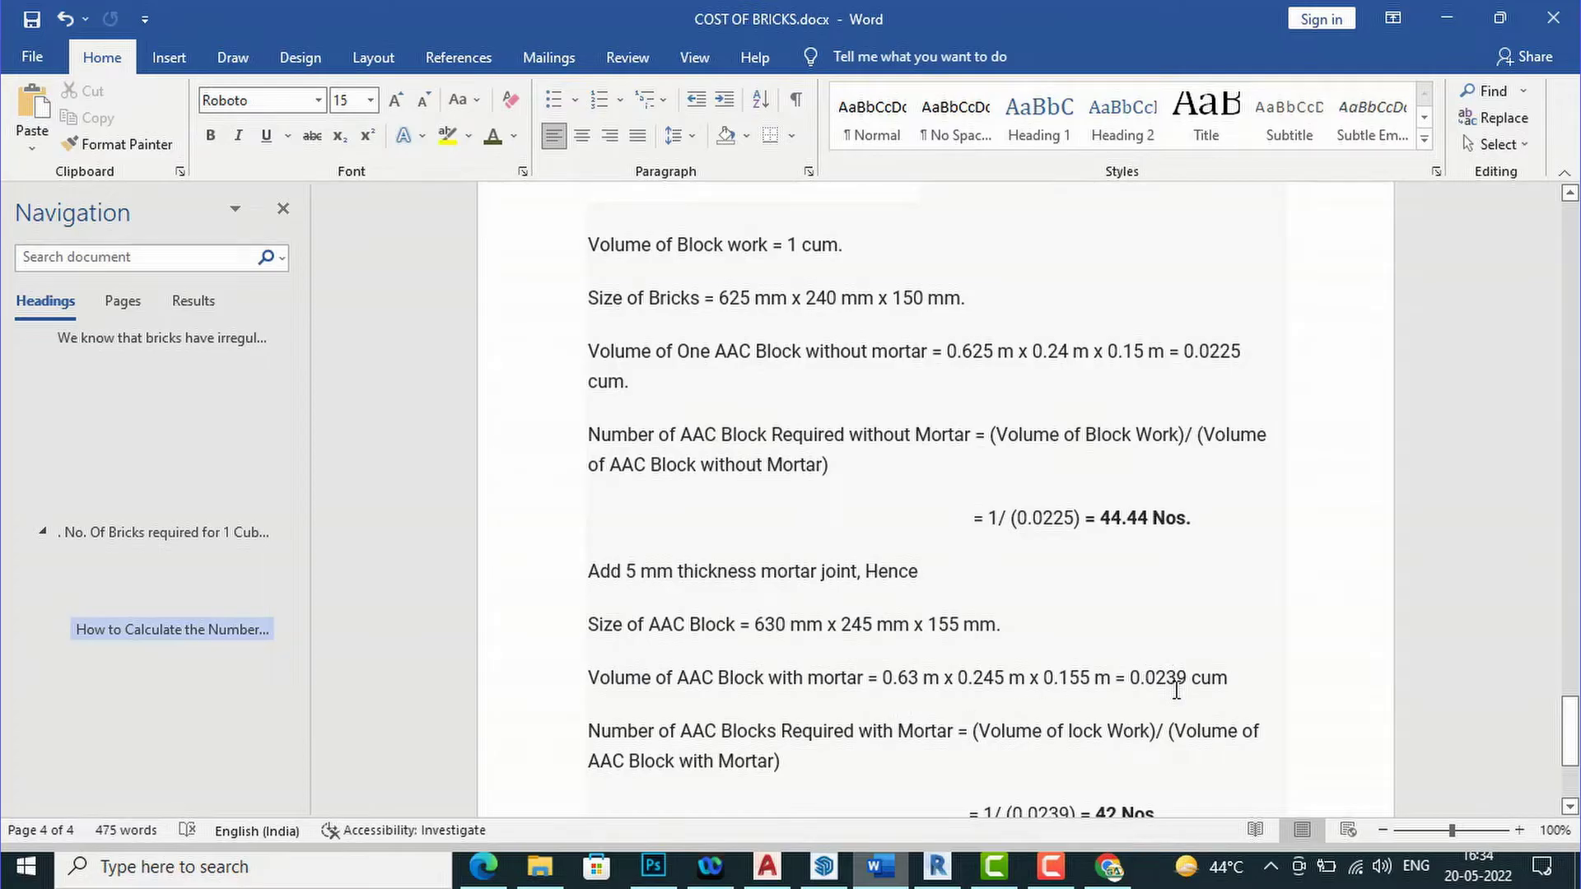
pyautogui.scroll(-3, 1263, 667)
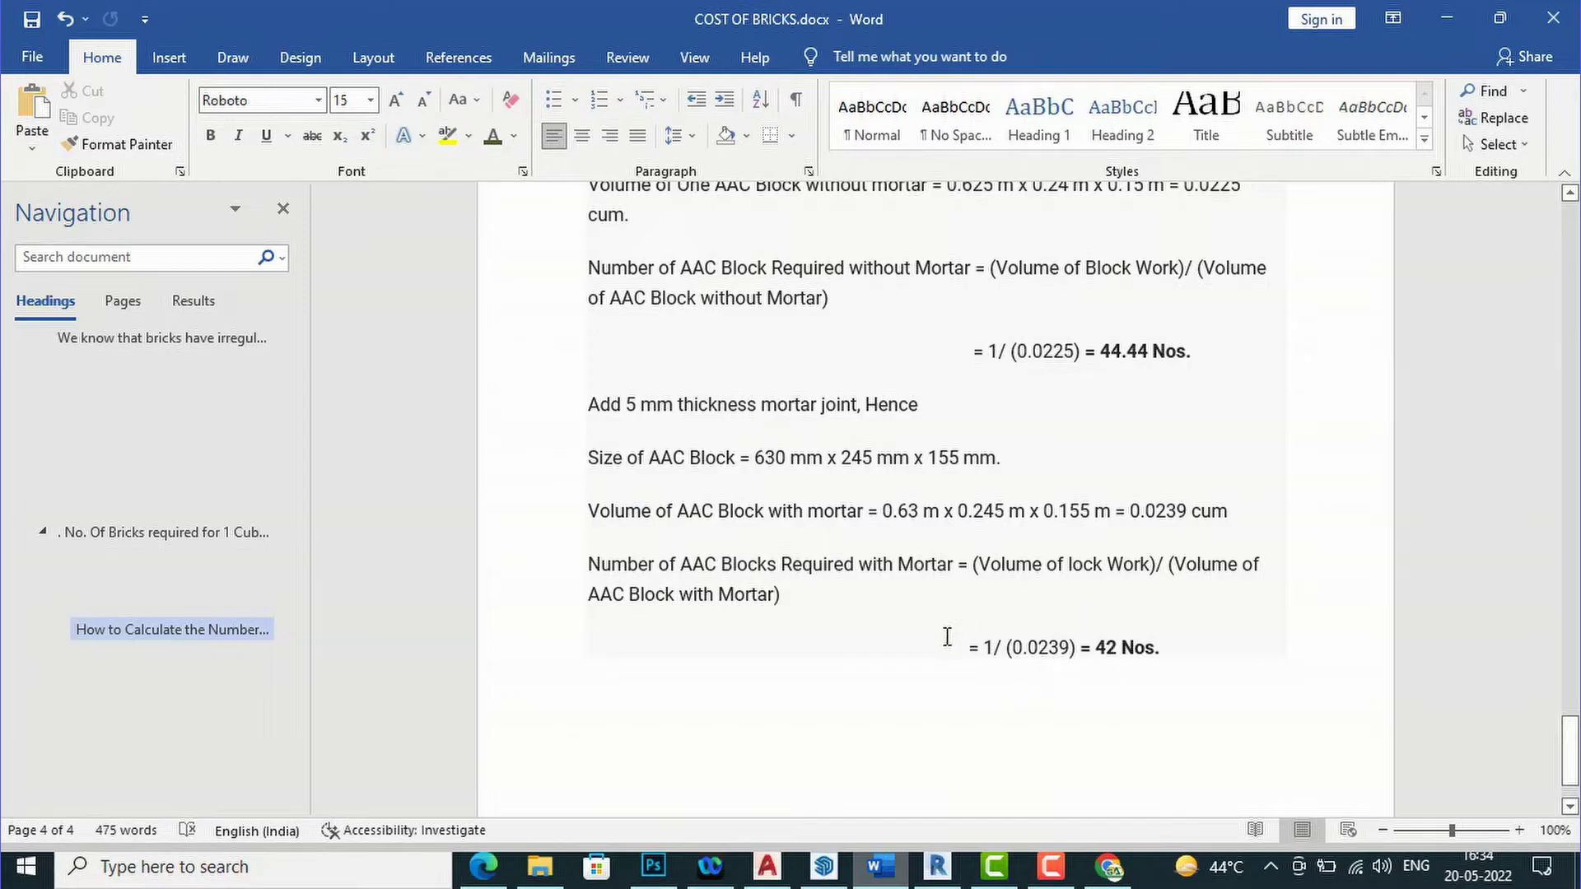
# Review the AAC block calculation again and return to the 9"x4"x3" brick size and unit conversion
pyautogui.scroll(4, 1145, 650)
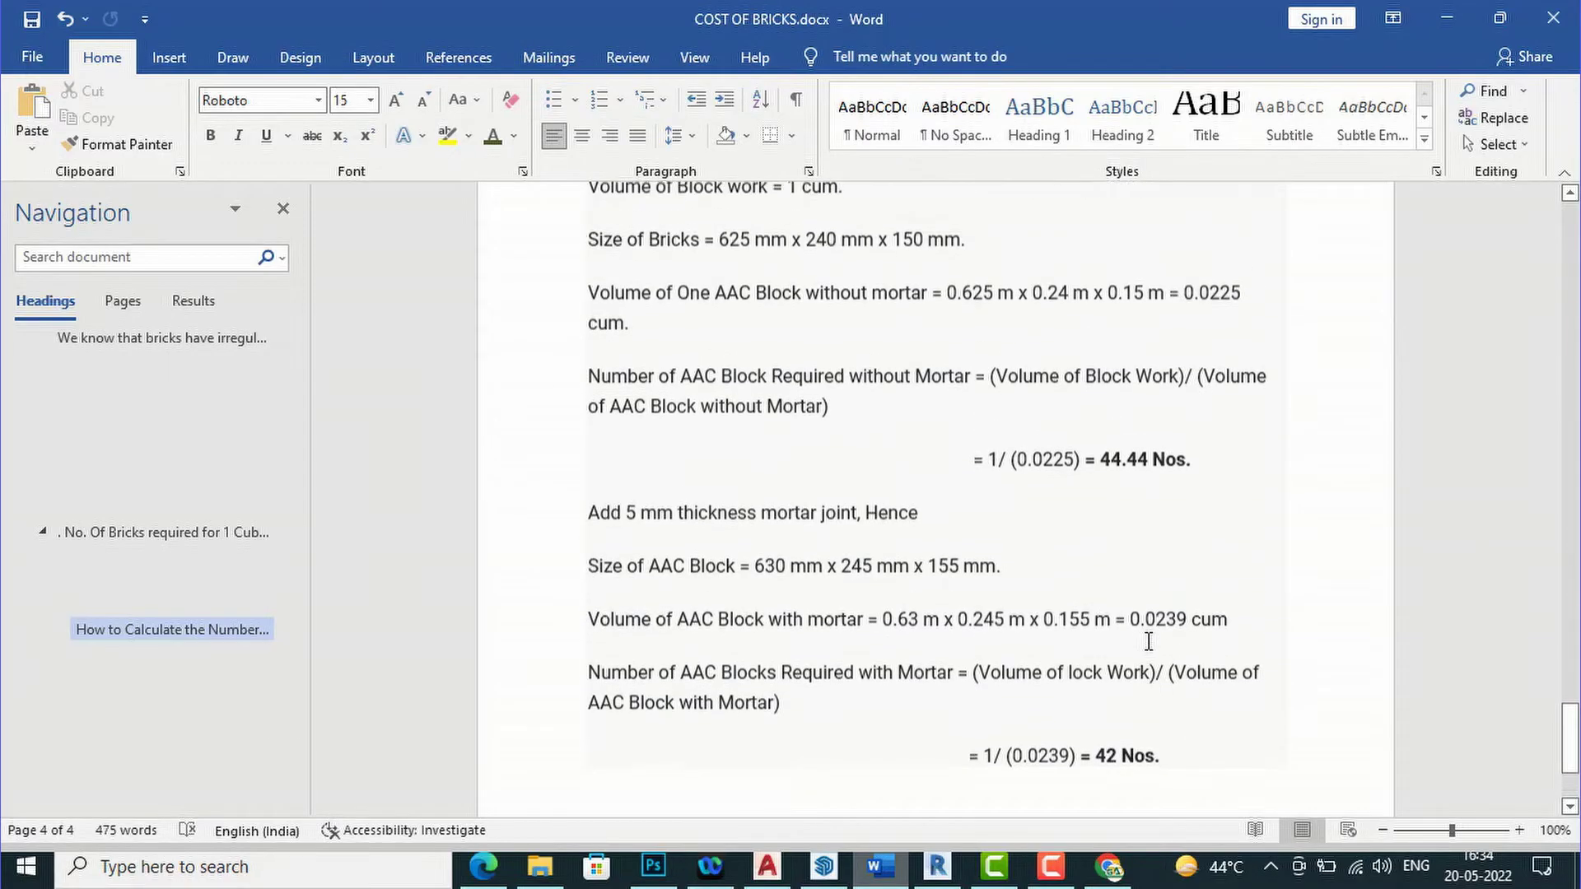
pyautogui.scroll(-4, 1121, 398)
pyautogui.scroll(10, 1121, 395)
pyautogui.scroll(1, 1121, 392)
pyautogui.scroll(-3, 1121, 391)
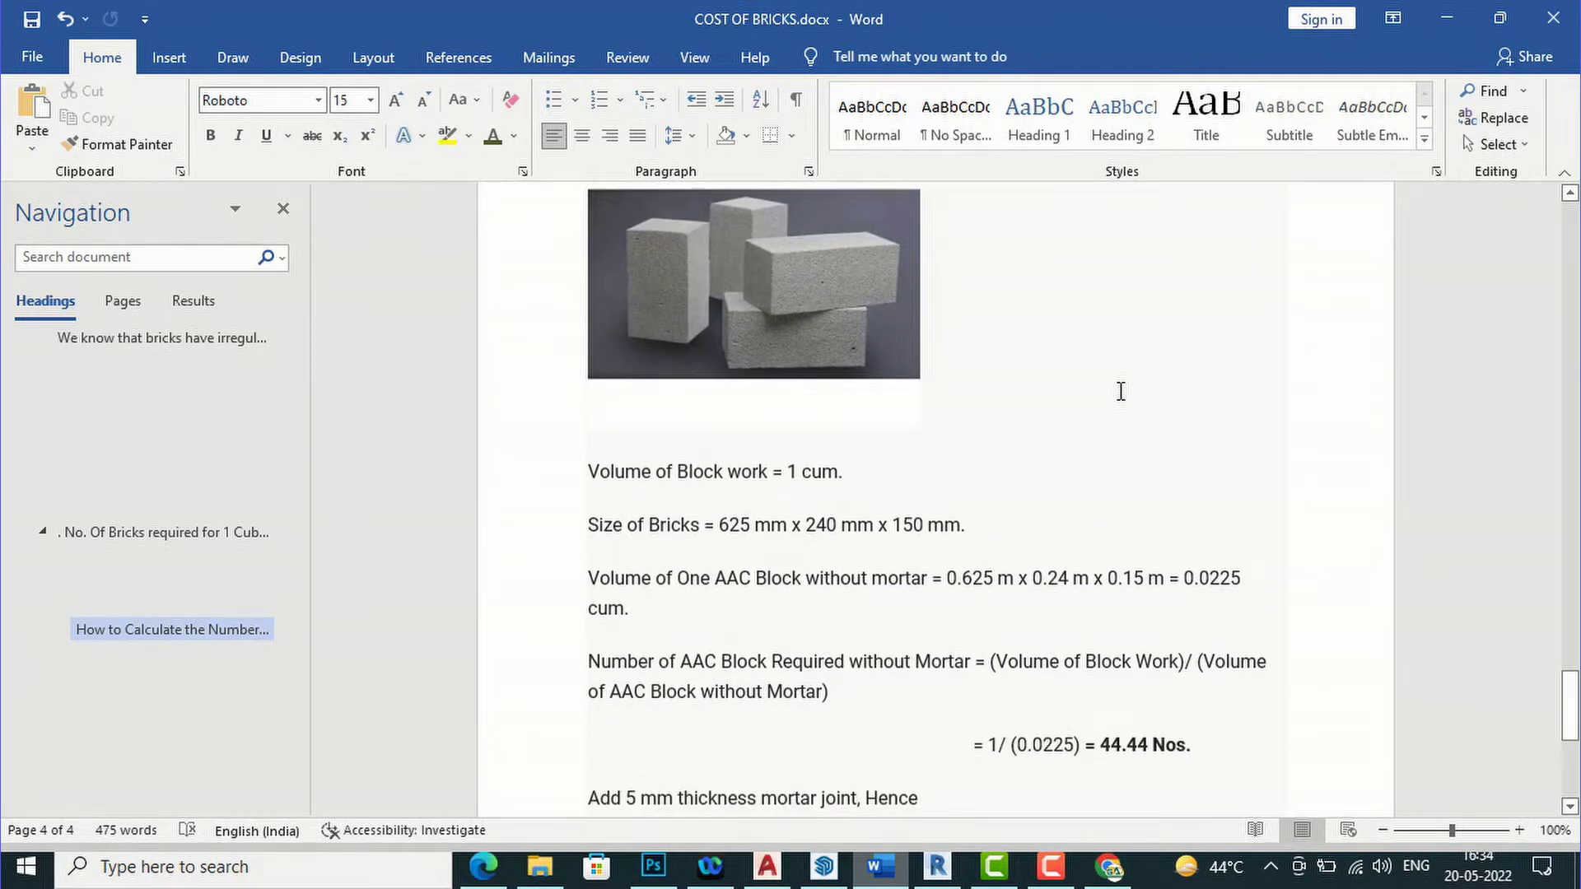
pyautogui.scroll(20, 1121, 391)
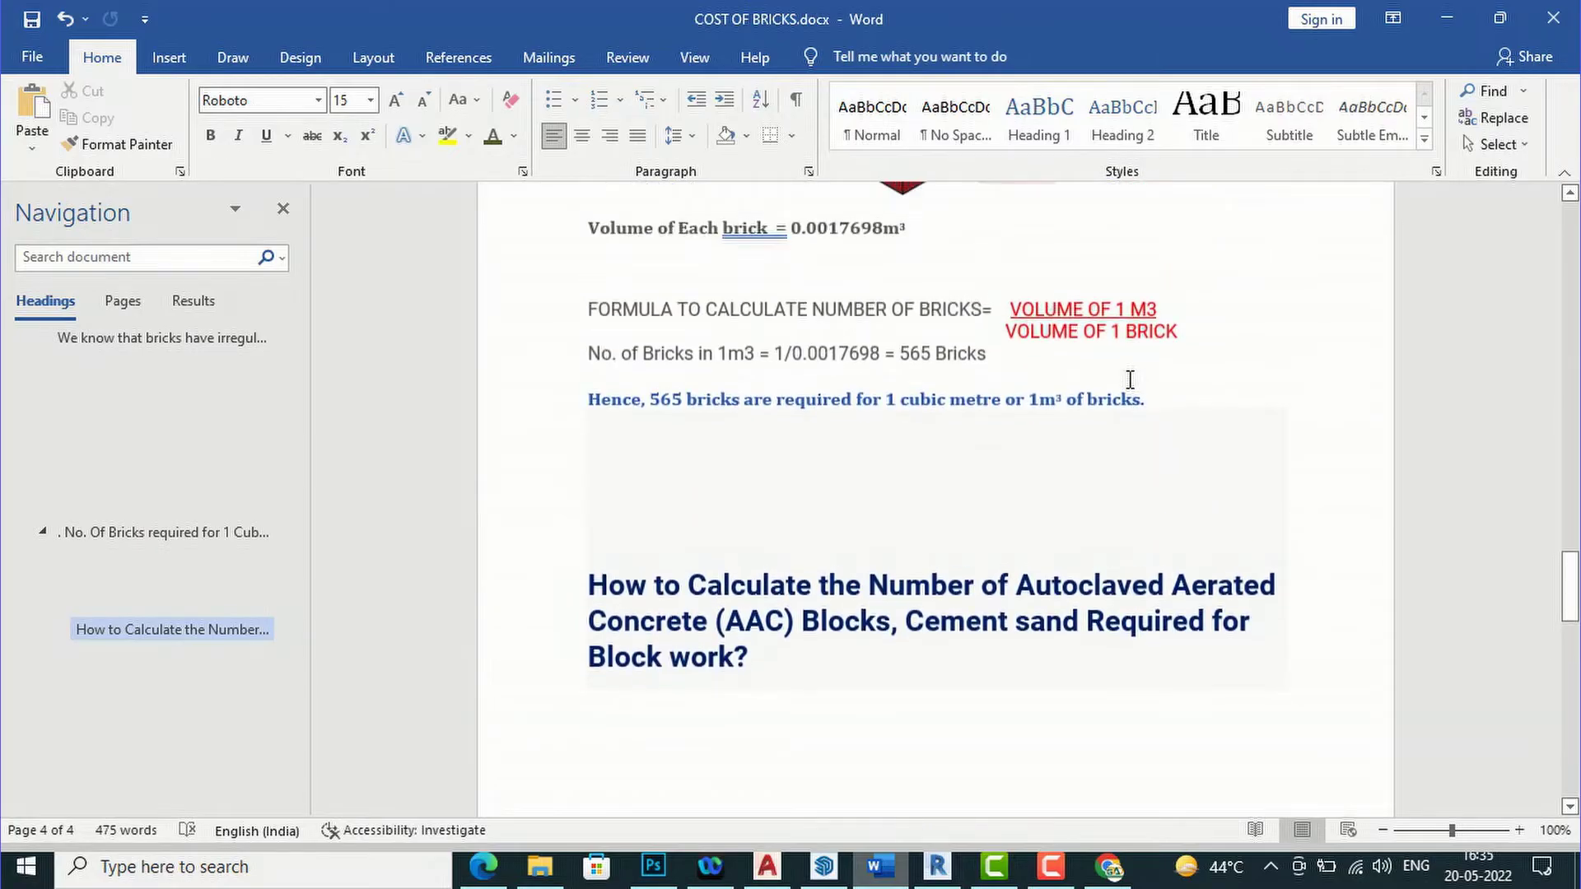
pyautogui.scroll(20, 1130, 379)
pyautogui.scroll(10, 1130, 380)
pyautogui.scroll(20, 1130, 380)
pyautogui.scroll(5, 1130, 381)
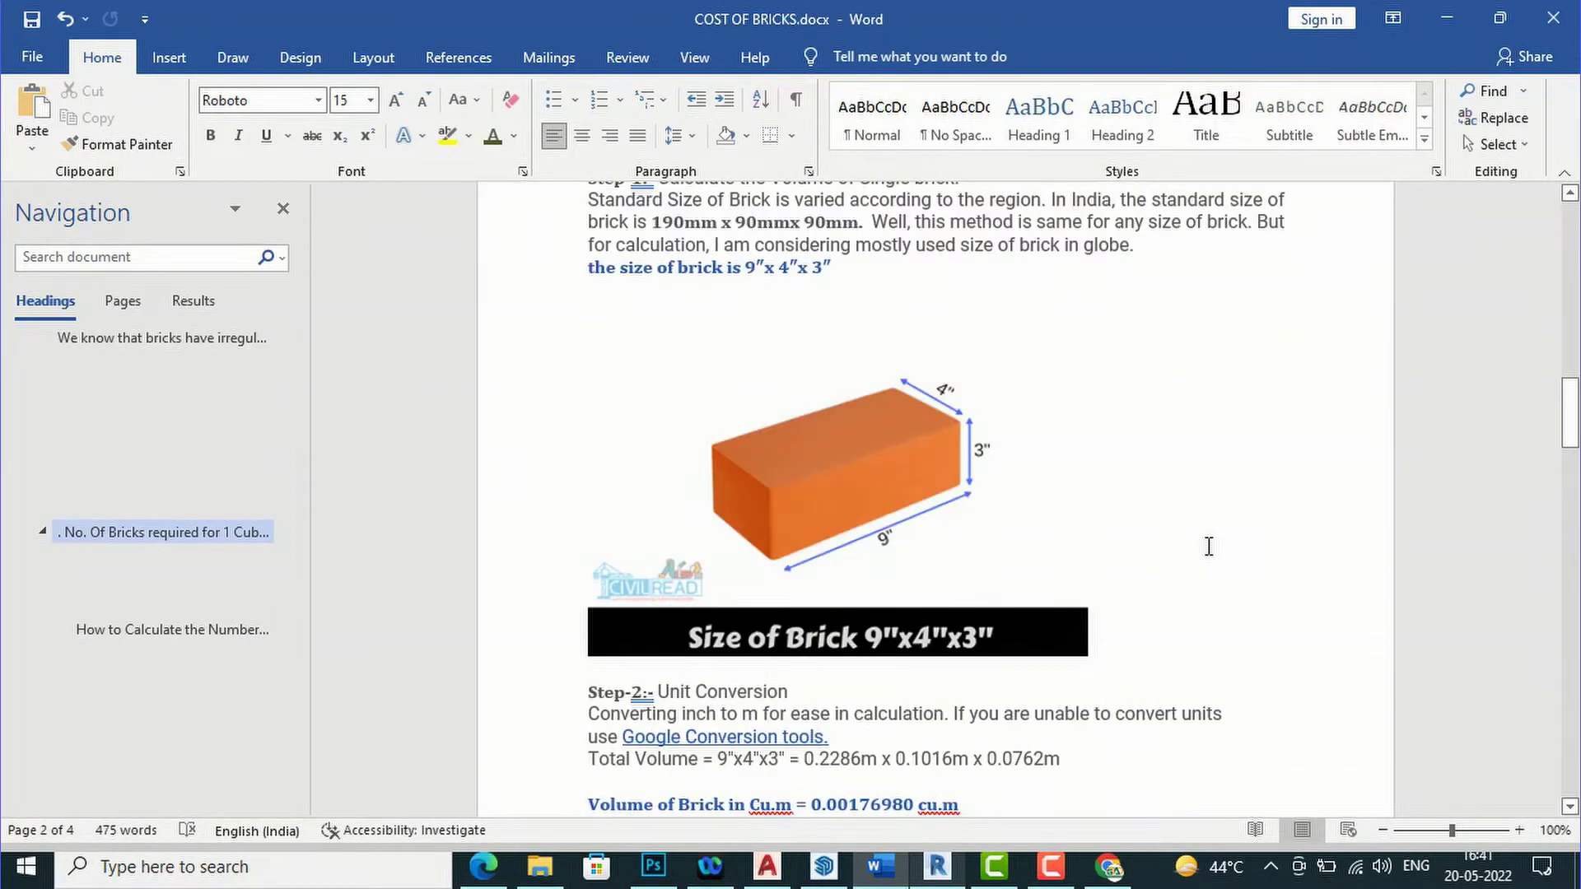
# Switch to Revit, leave the active wall command, and check the project's length, area and volume units
pyautogui.click(939, 871)
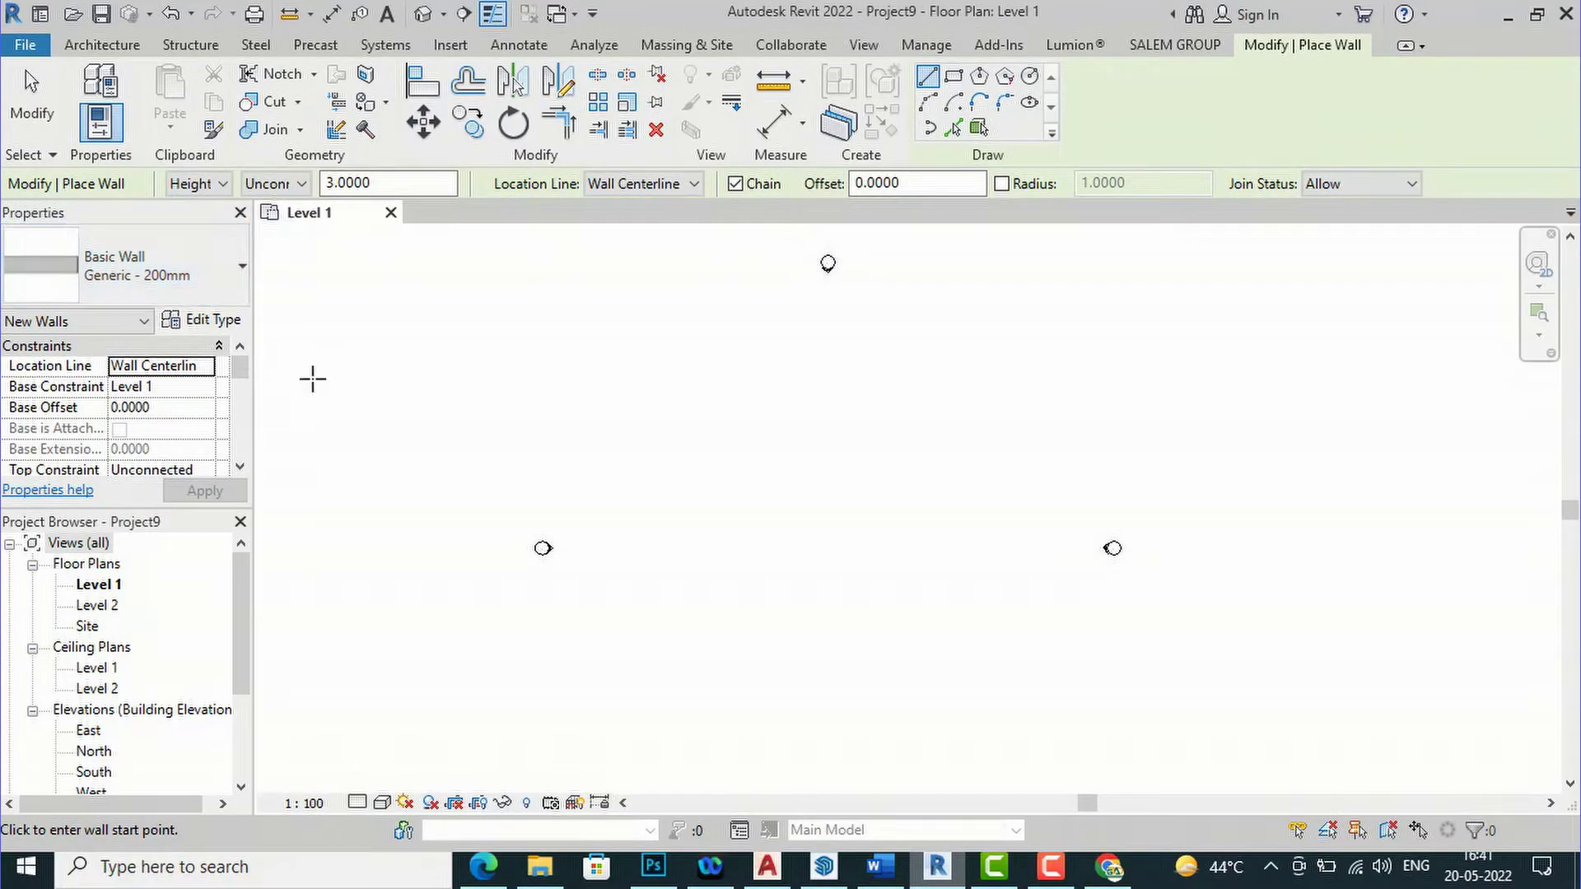
pyautogui.press('Escape')
pyautogui.press('u')
pyautogui.press('n')
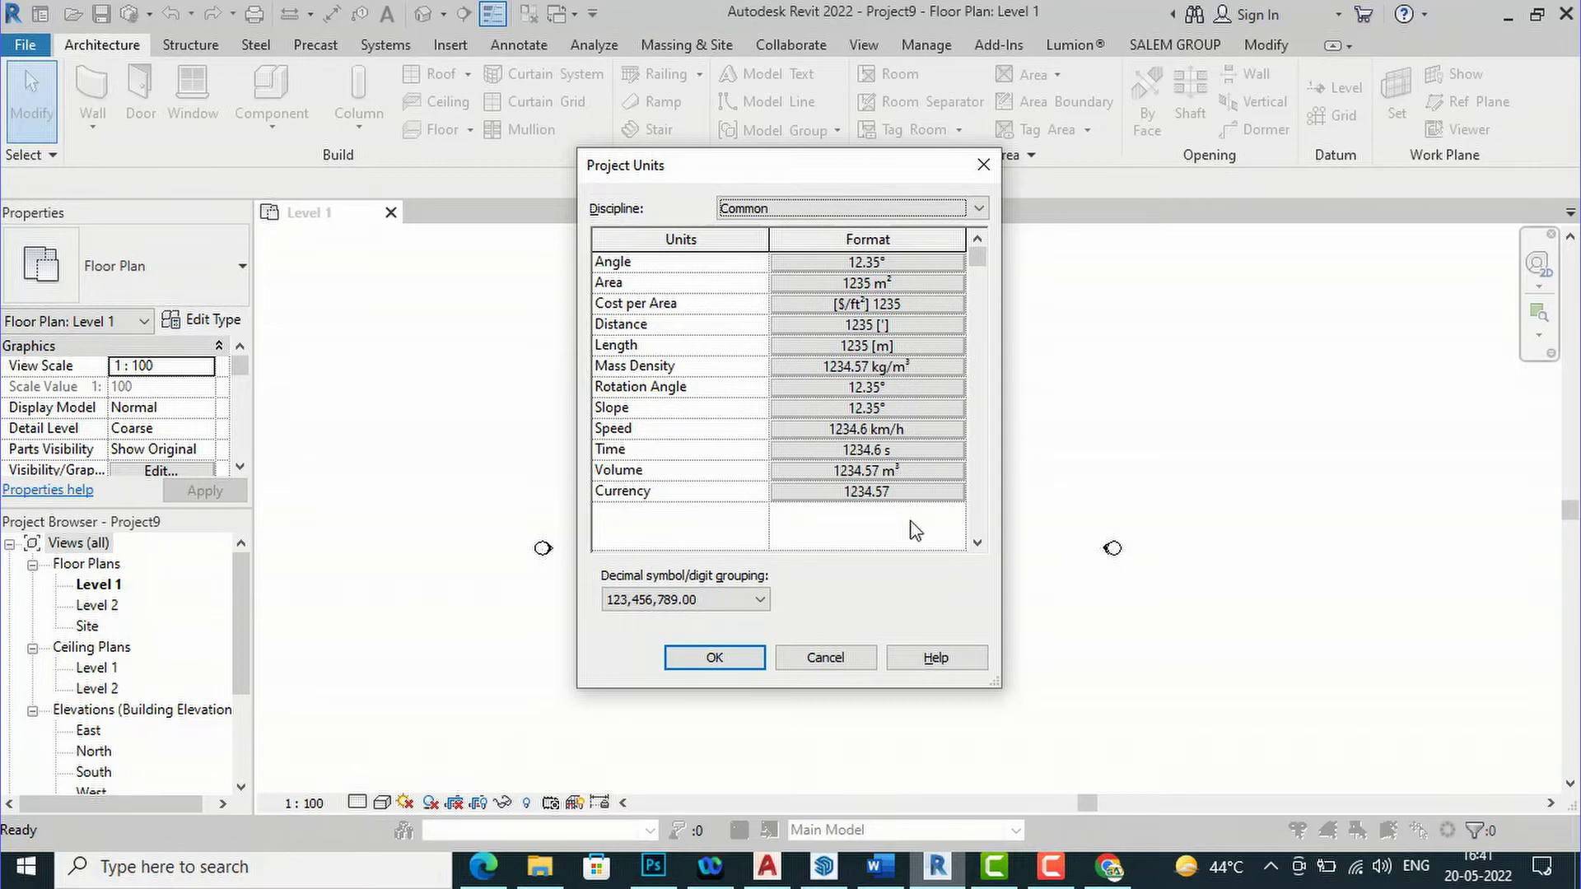
pyautogui.click(733, 659)
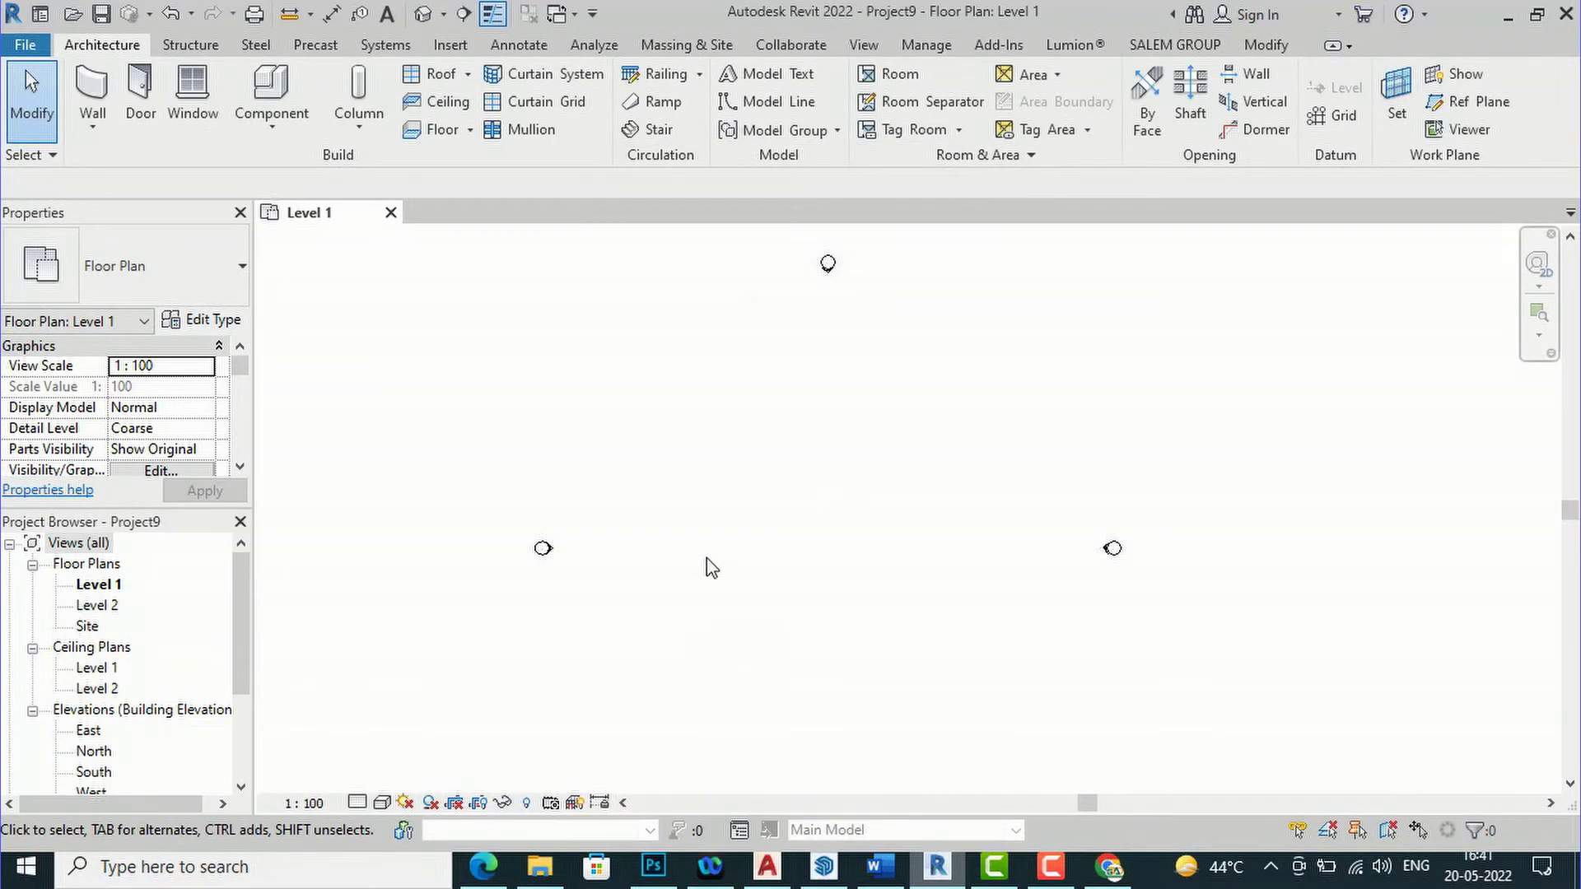
# Start the Wall tool and begin duplicating the Generic - 200mm basic wall type
pyautogui.click(93, 92)
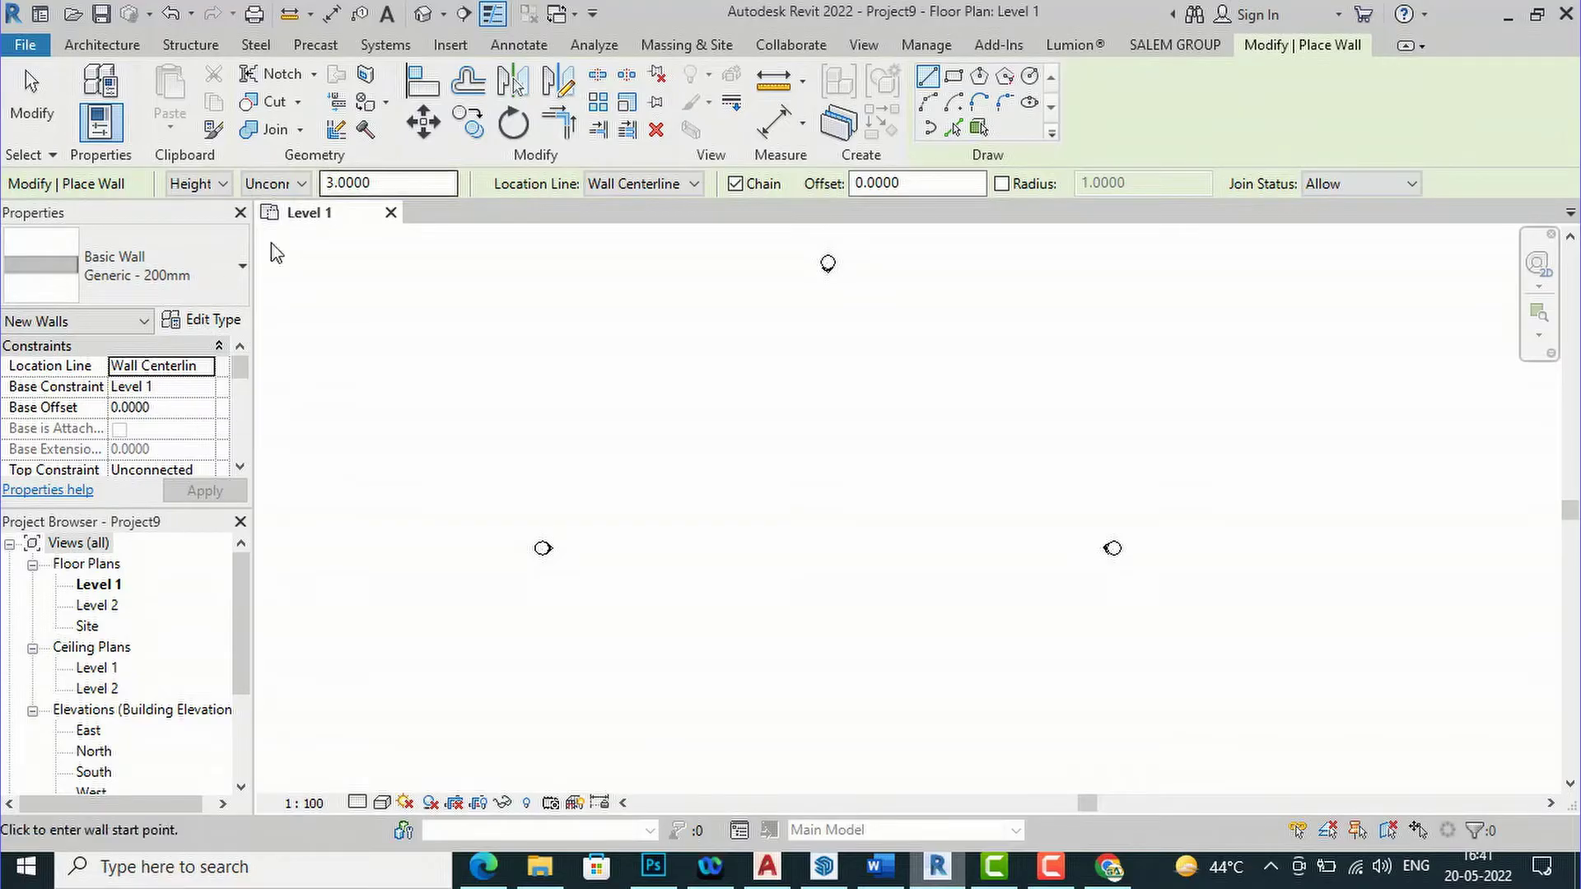
pyautogui.click(200, 323)
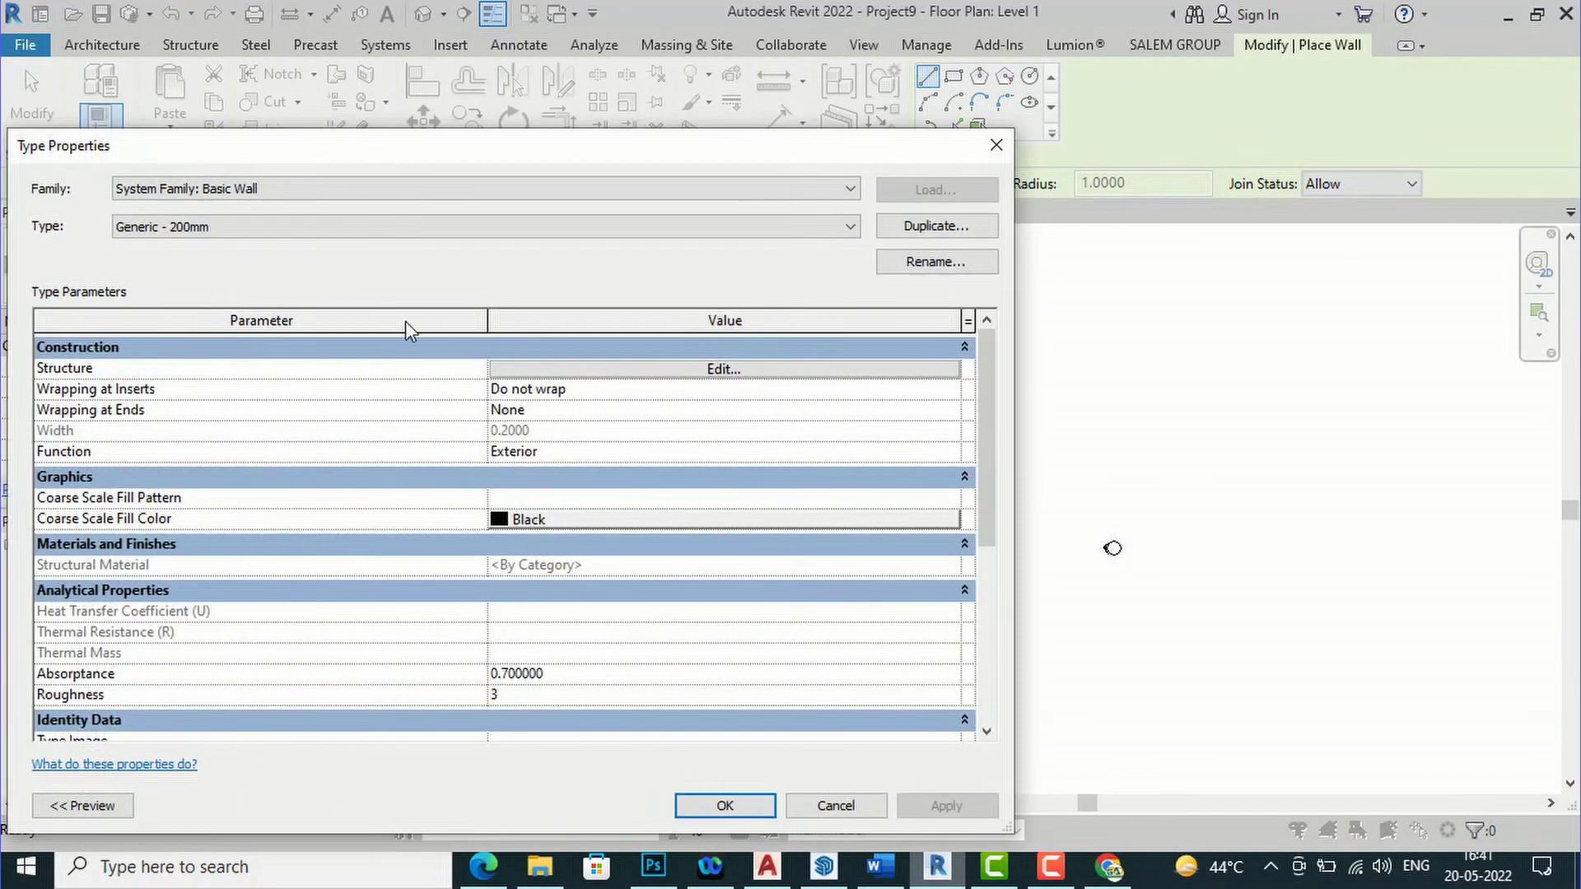
pyautogui.click(939, 227)
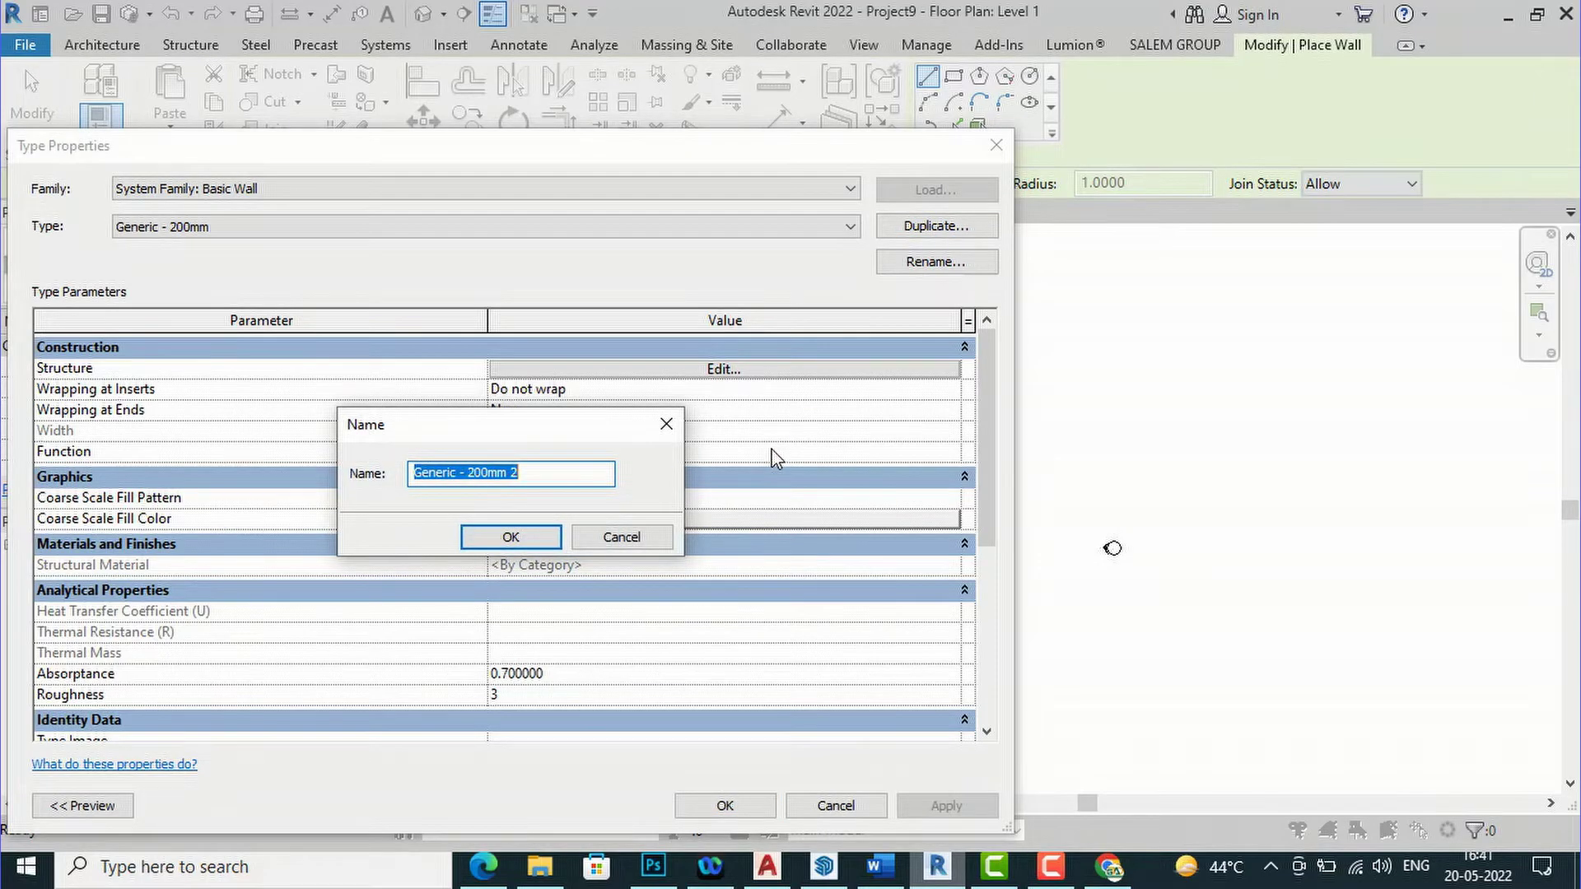
pyautogui.write('230 MM WALL')
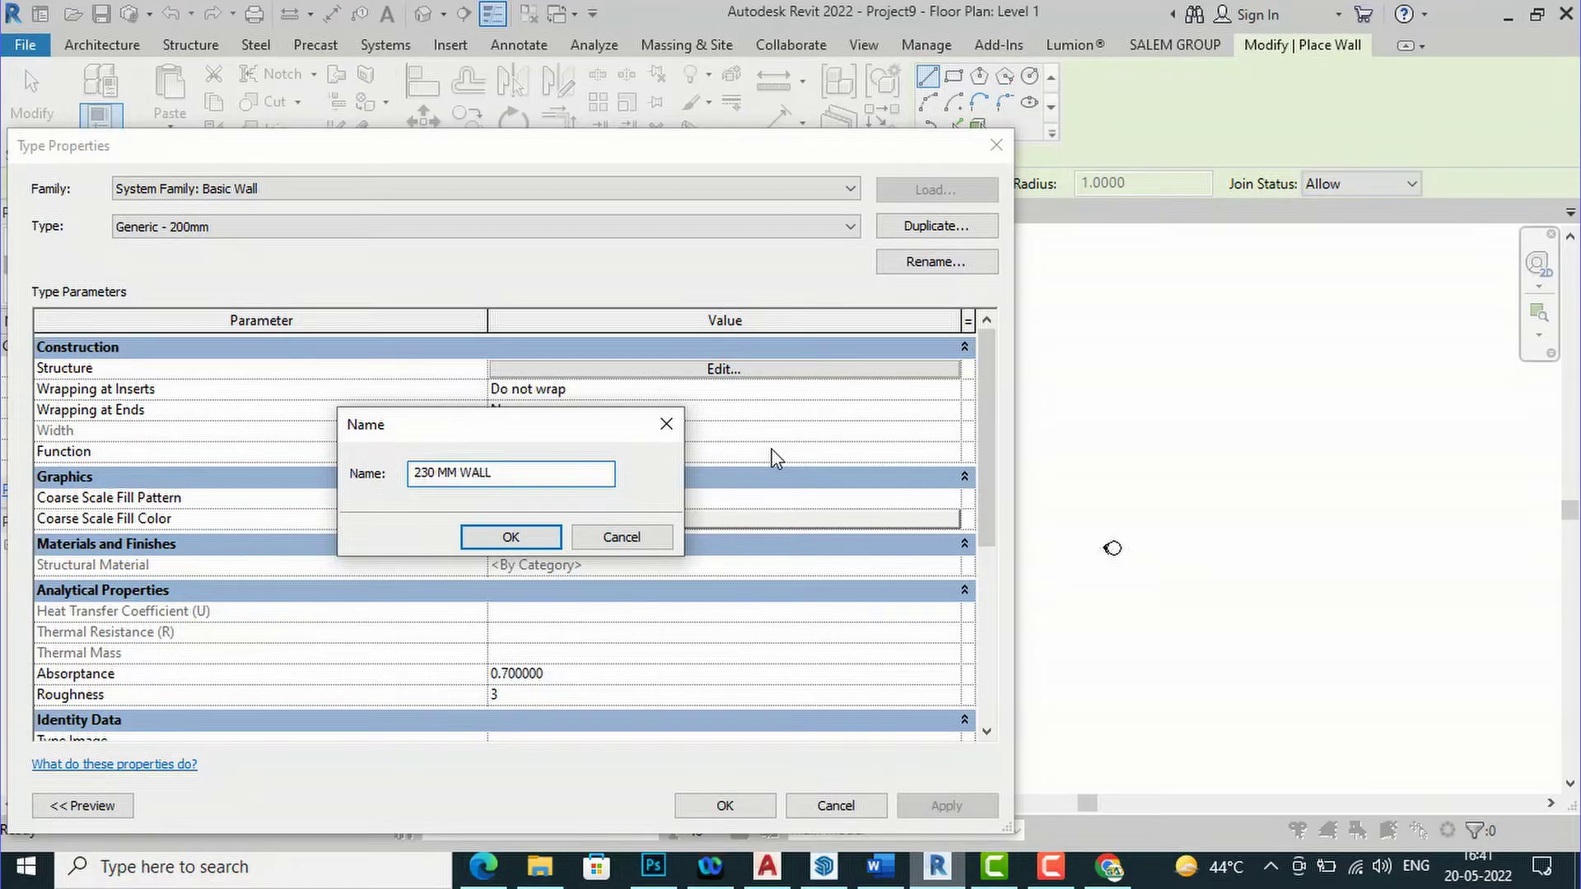
pyautogui.press('BackSpace')
pyautogui.press('BackSpace')
pyautogui.press('BackSpace')
pyautogui.press('BackSpace')
pyautogui.press('BackSpace')
pyautogui.press('BackSpace')
pyautogui.press('BackSpace')
pyautogui.press('BackSpace')
pyautogui.press('BackSpace')
pyautogui.press('BackSpace')
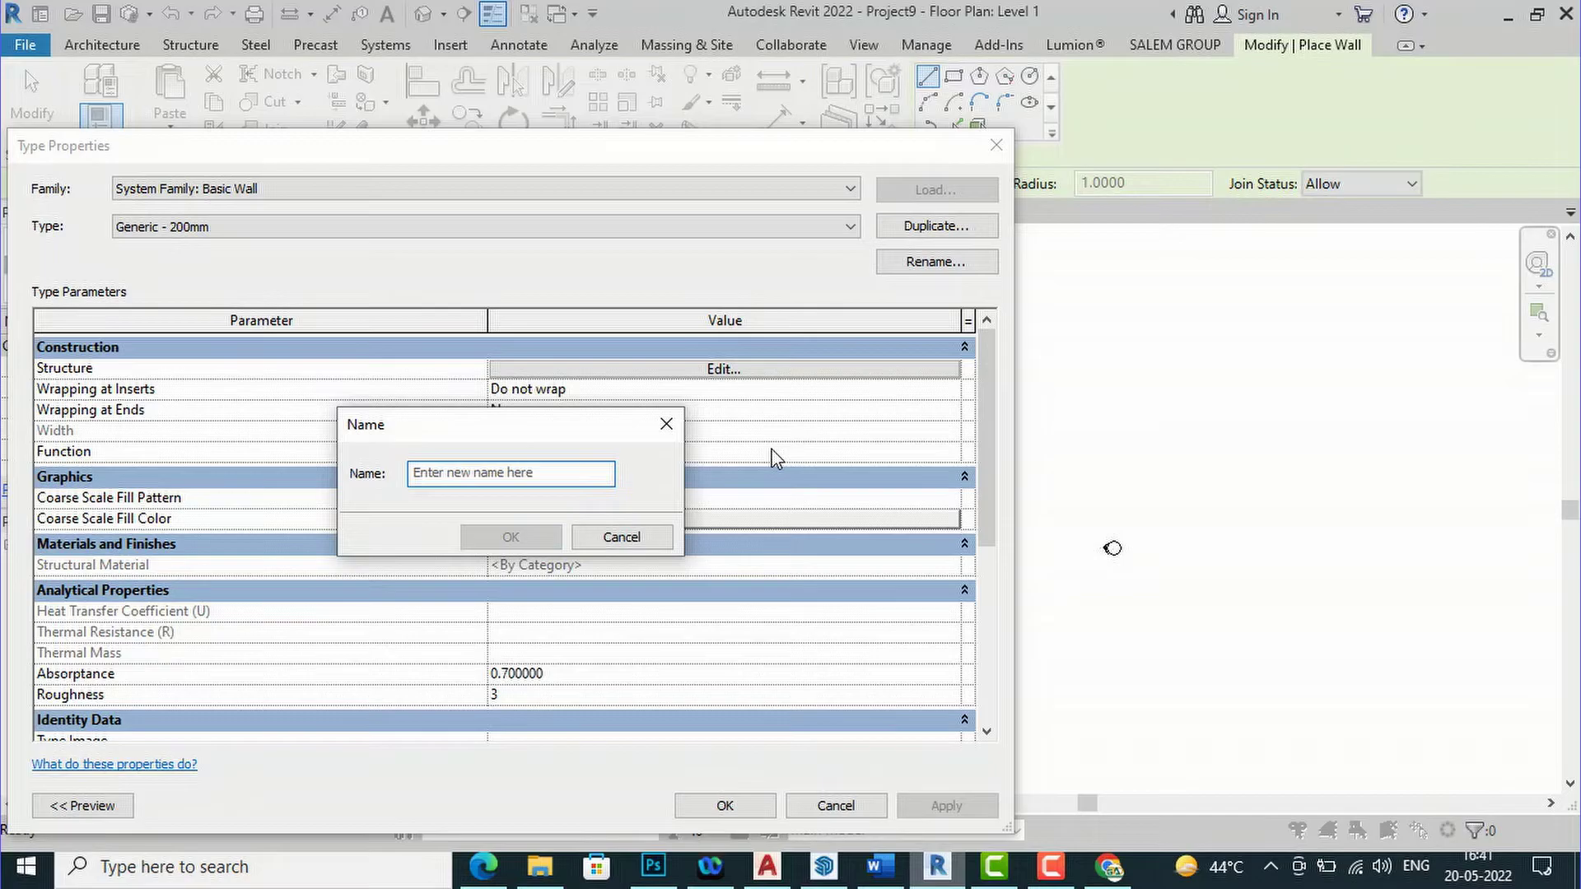
# Name the duplicated wall type 0.23 M and set its structure layer thickness to 0.23 m
pyautogui.write('0.23 M')
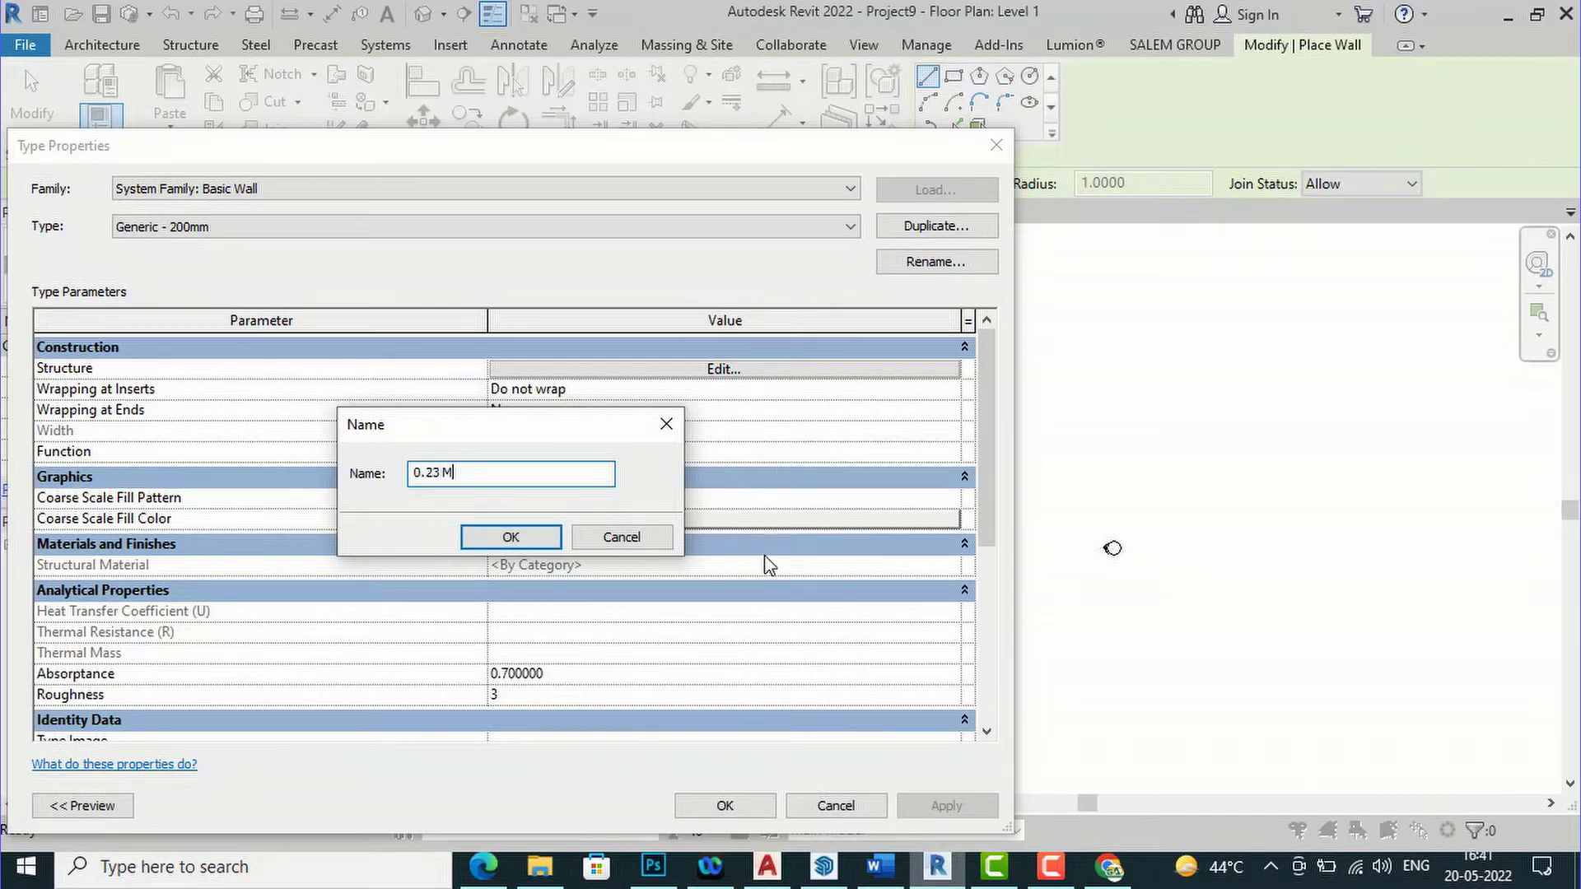
pyautogui.click(511, 536)
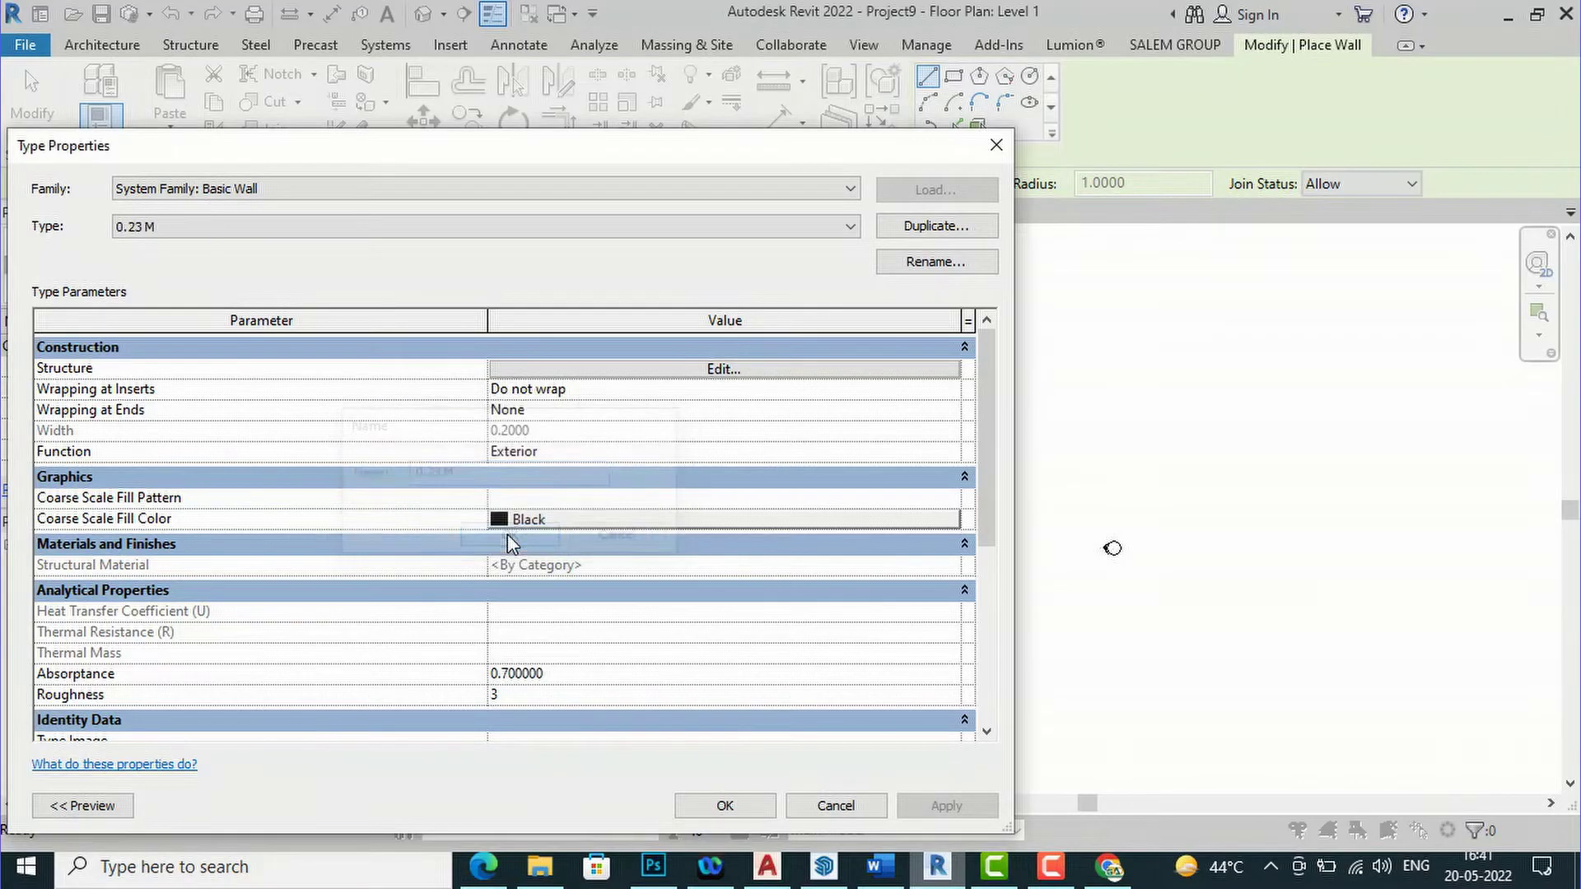
pyautogui.click(601, 372)
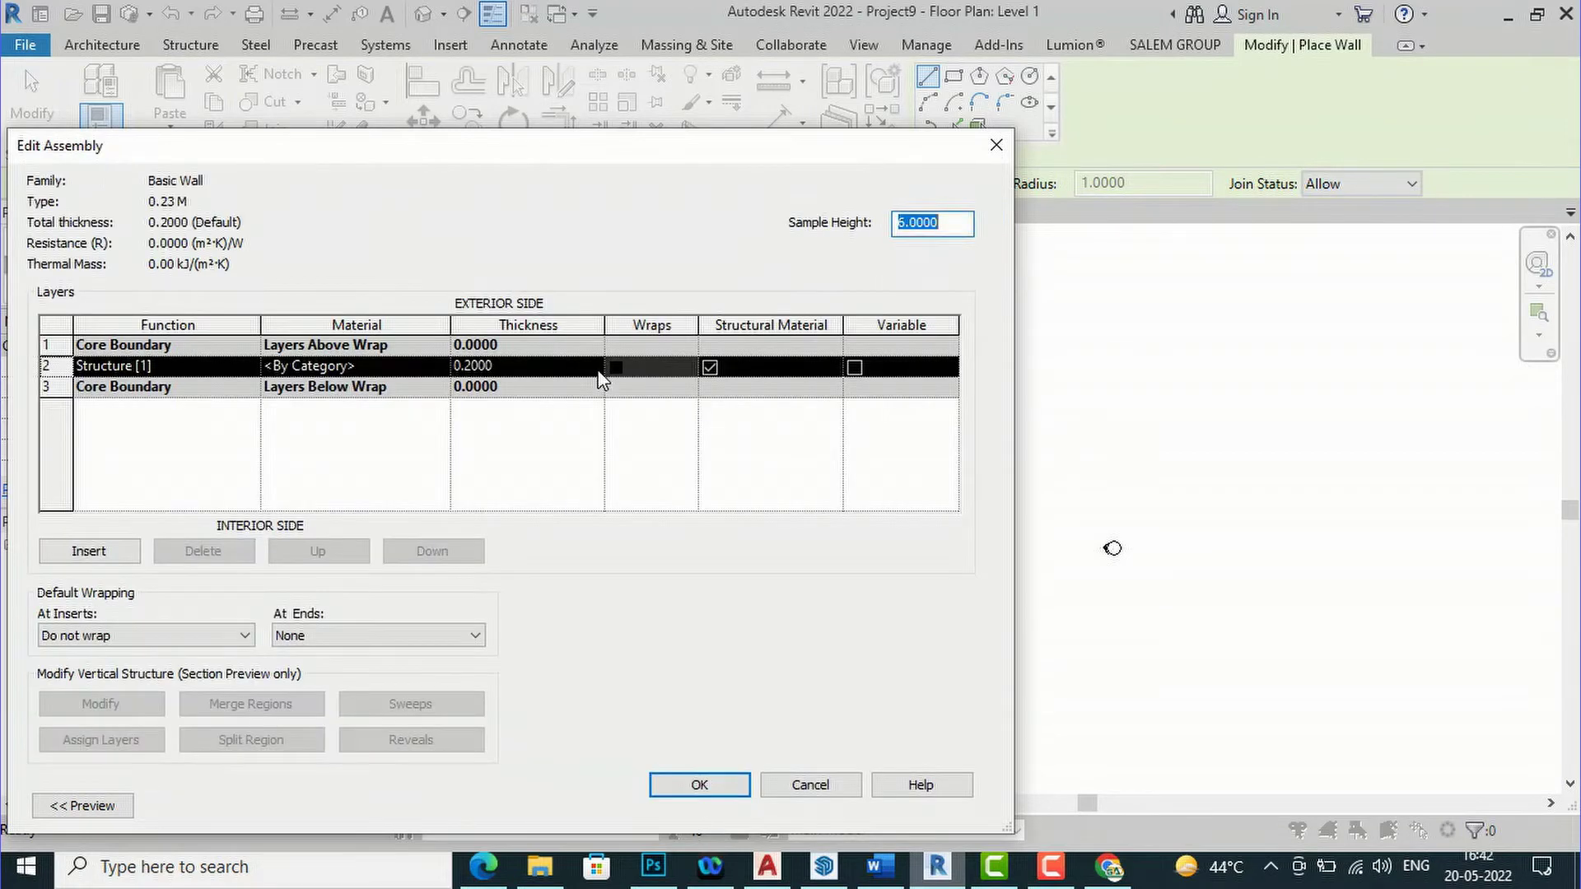
pyautogui.click(473, 367)
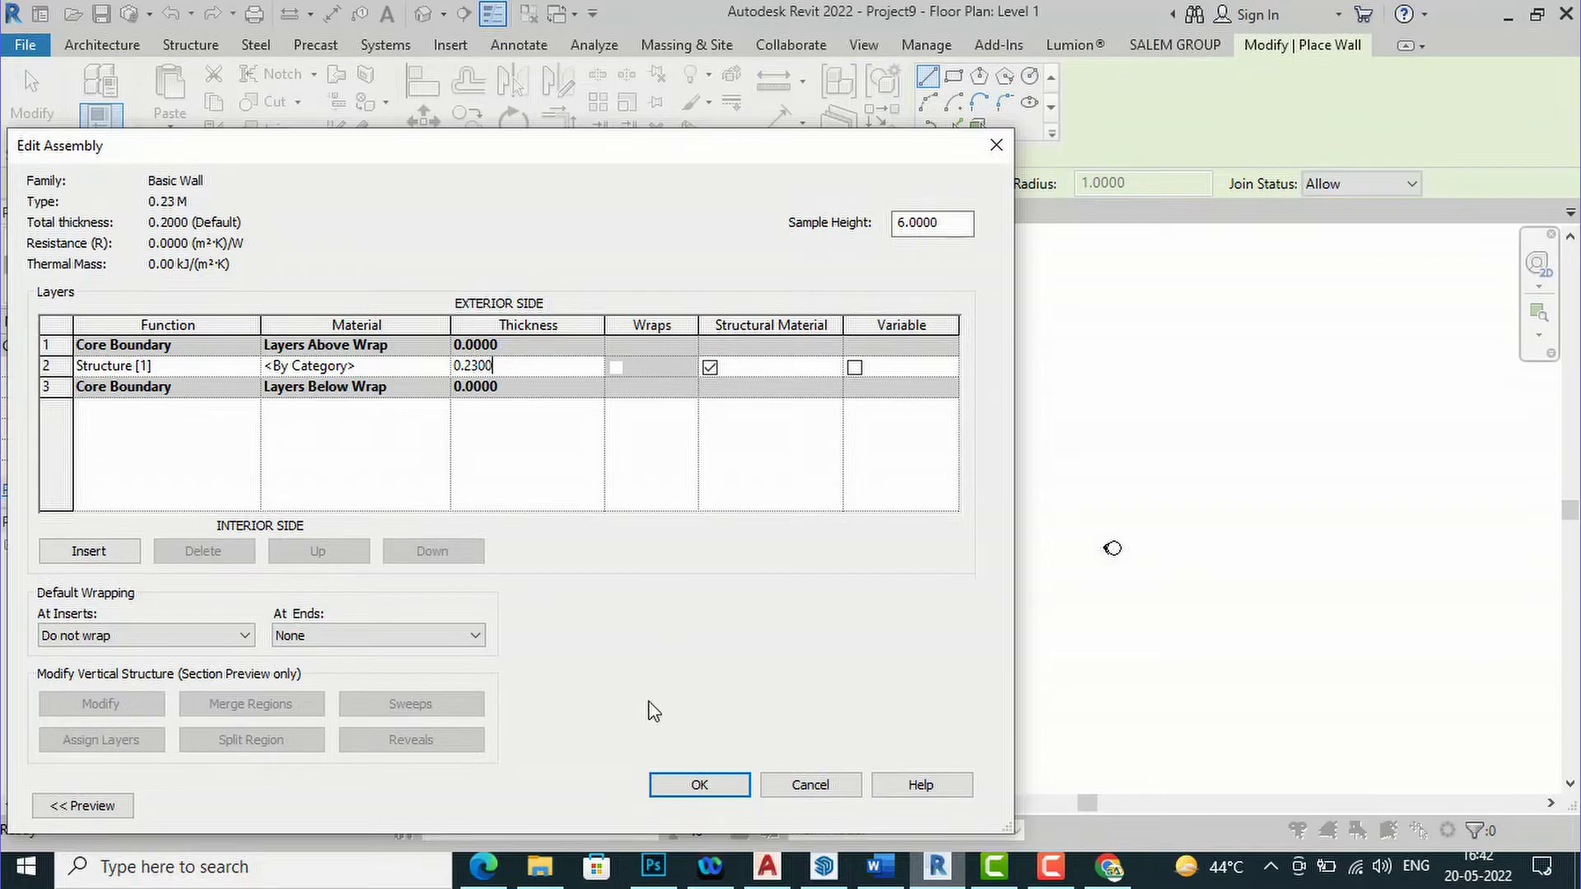
pyautogui.click(695, 787)
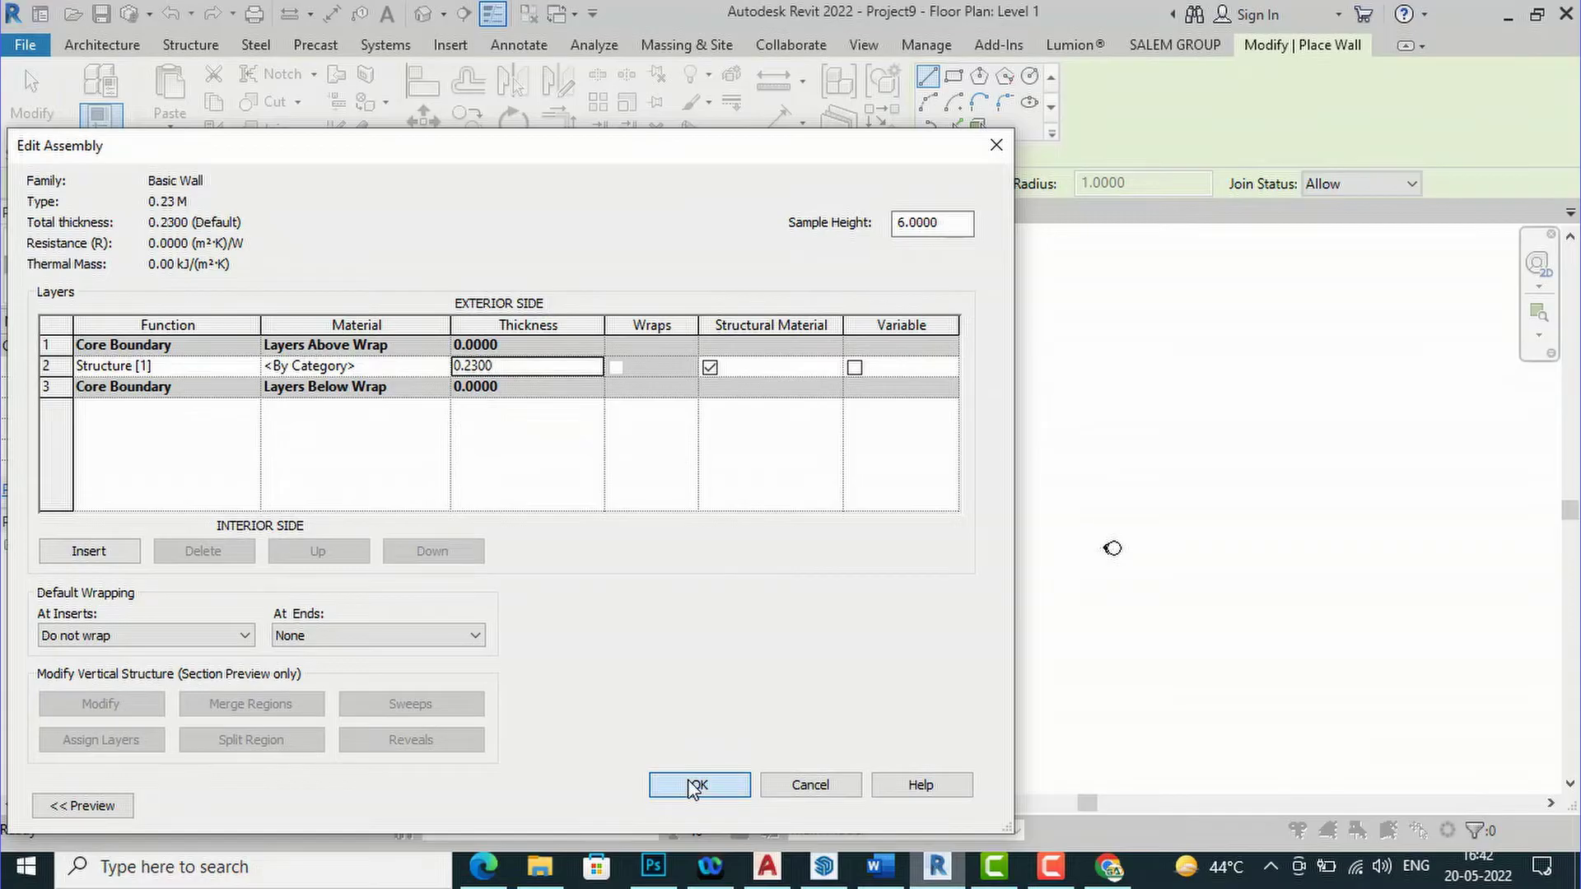
pyautogui.click(723, 806)
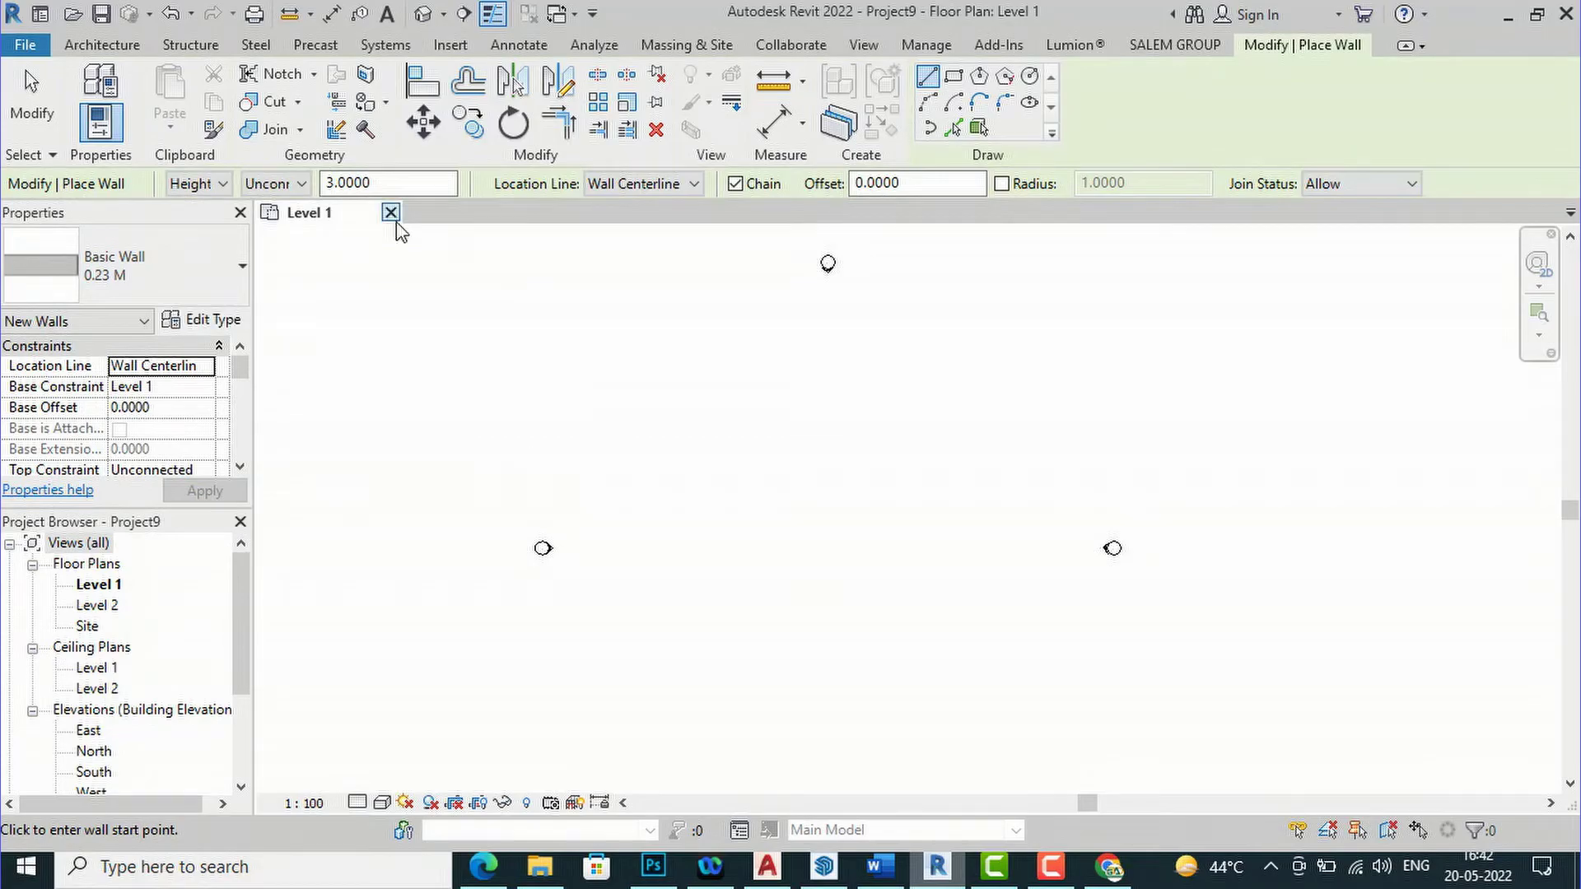
# Draw a straight horizontal 0.23 M wall, 3 m long, between the elevation markers on Level 1
pyautogui.click(953, 78)
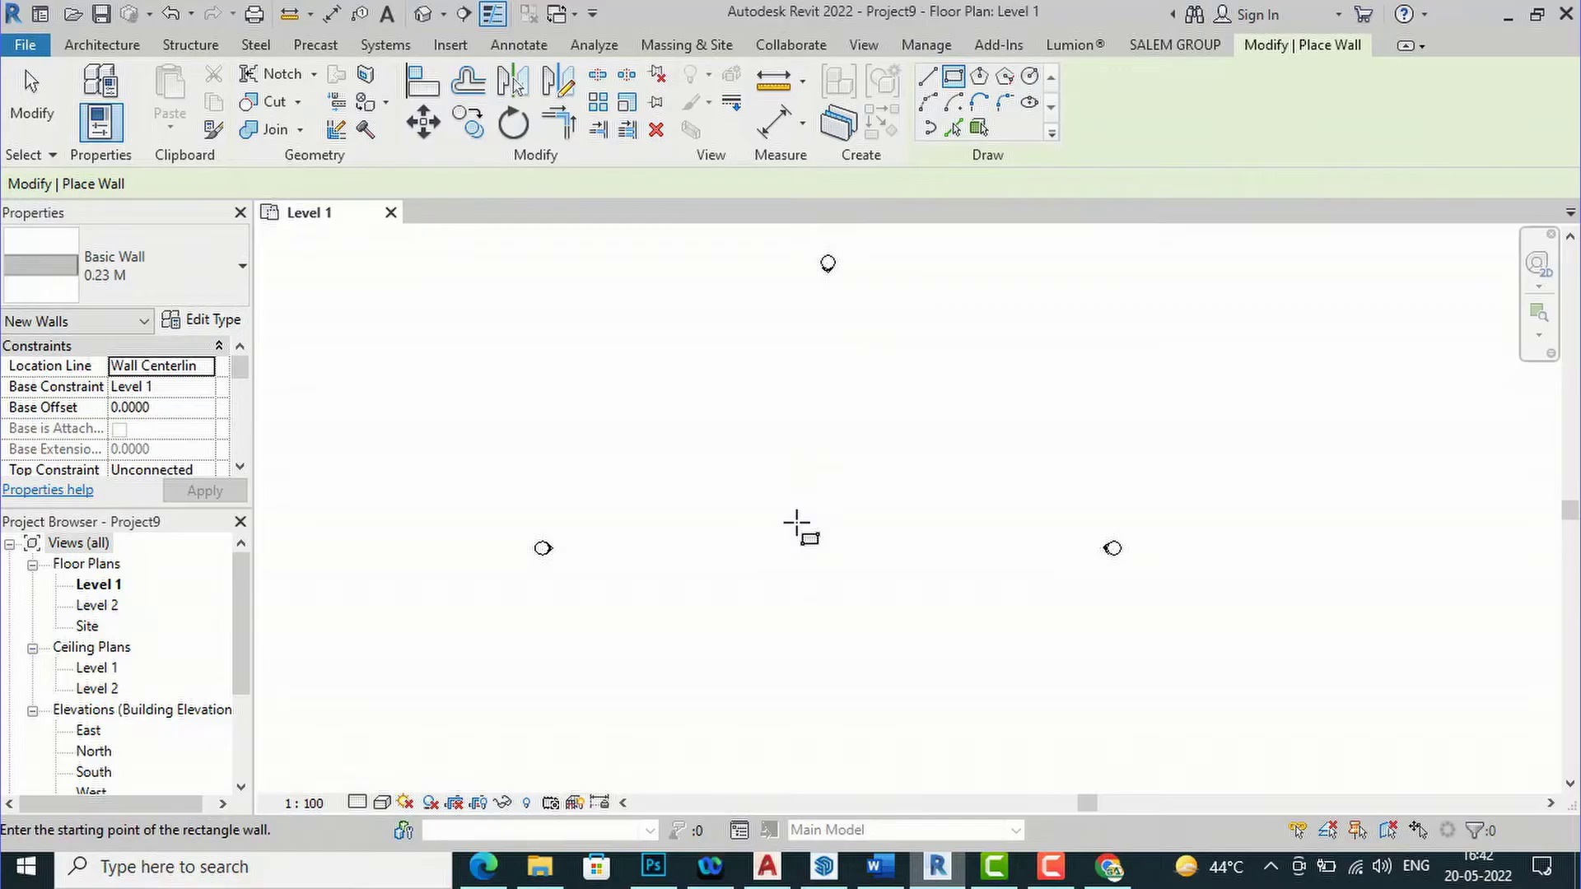
pyautogui.scroll(2, 797, 524)
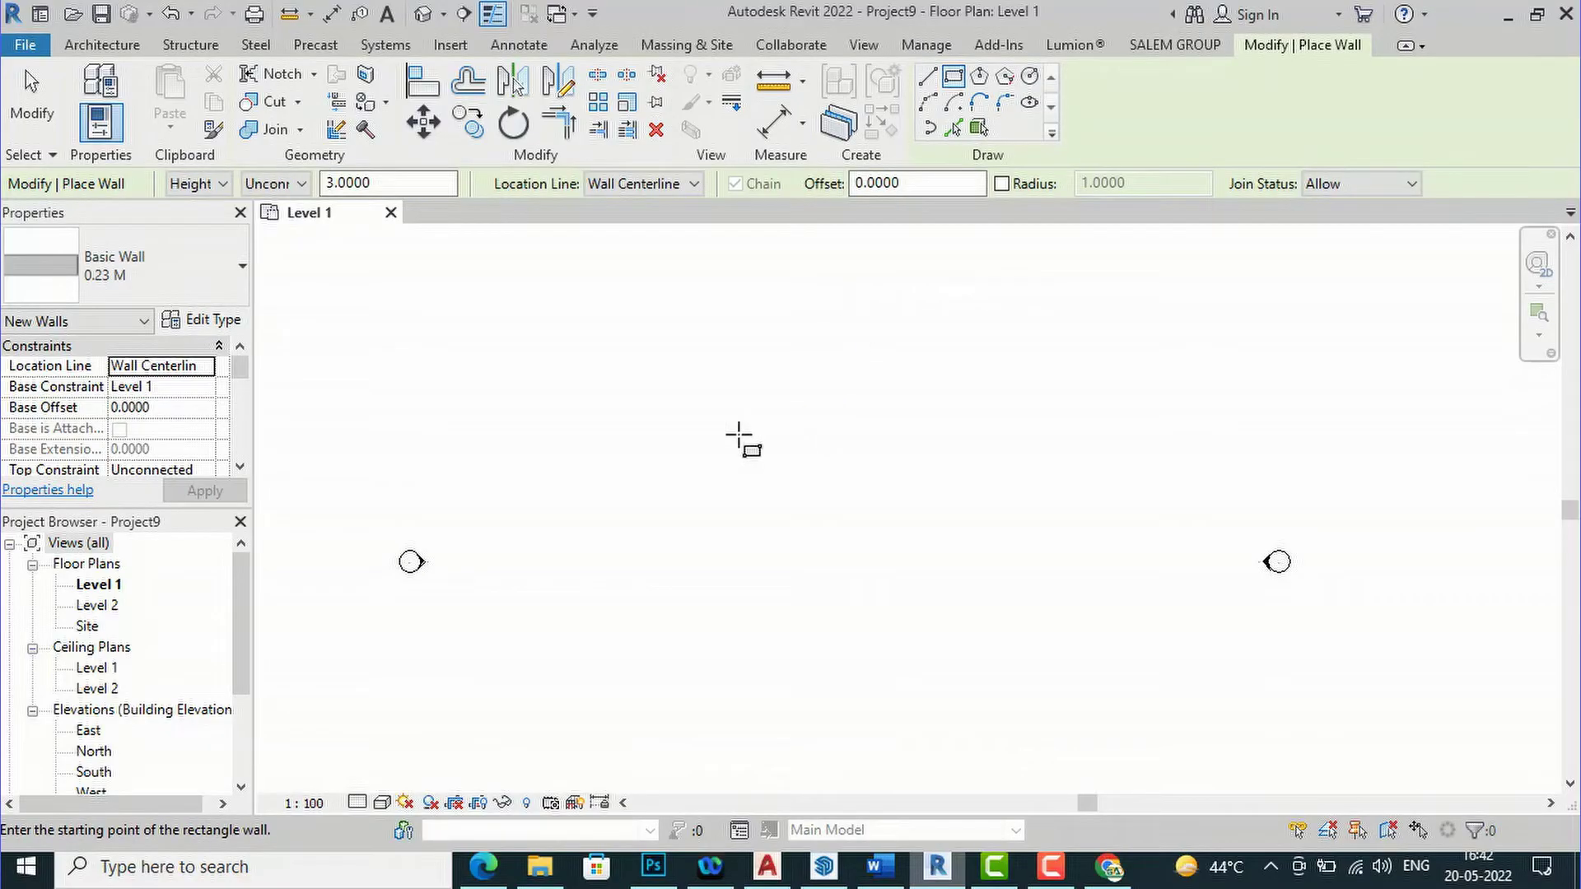
pyautogui.click(927, 76)
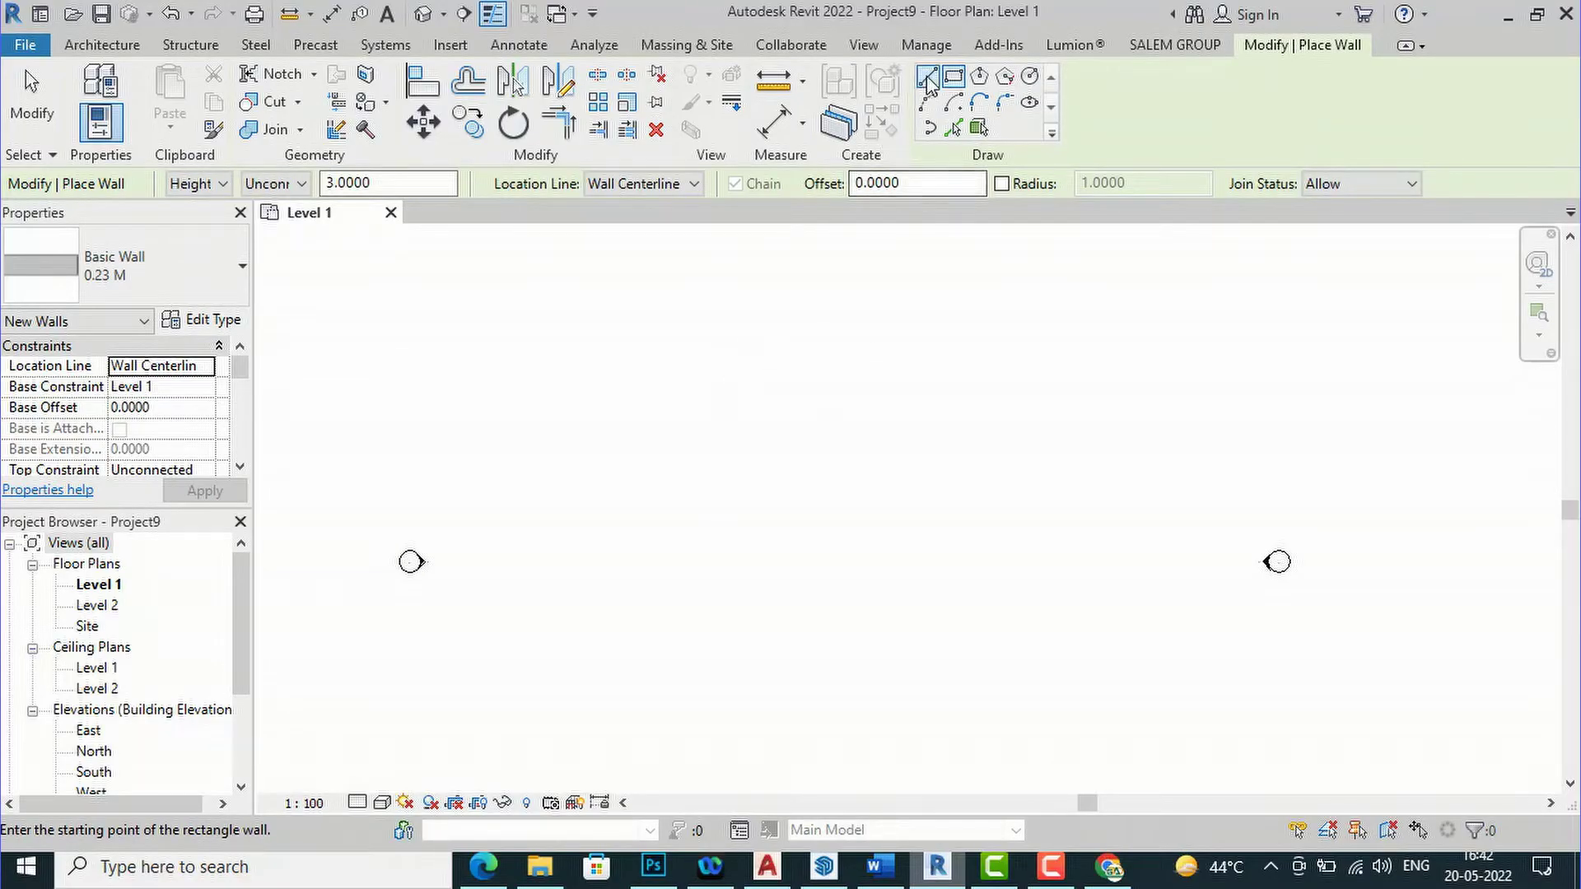
pyautogui.click(677, 443)
pyautogui.write('3')
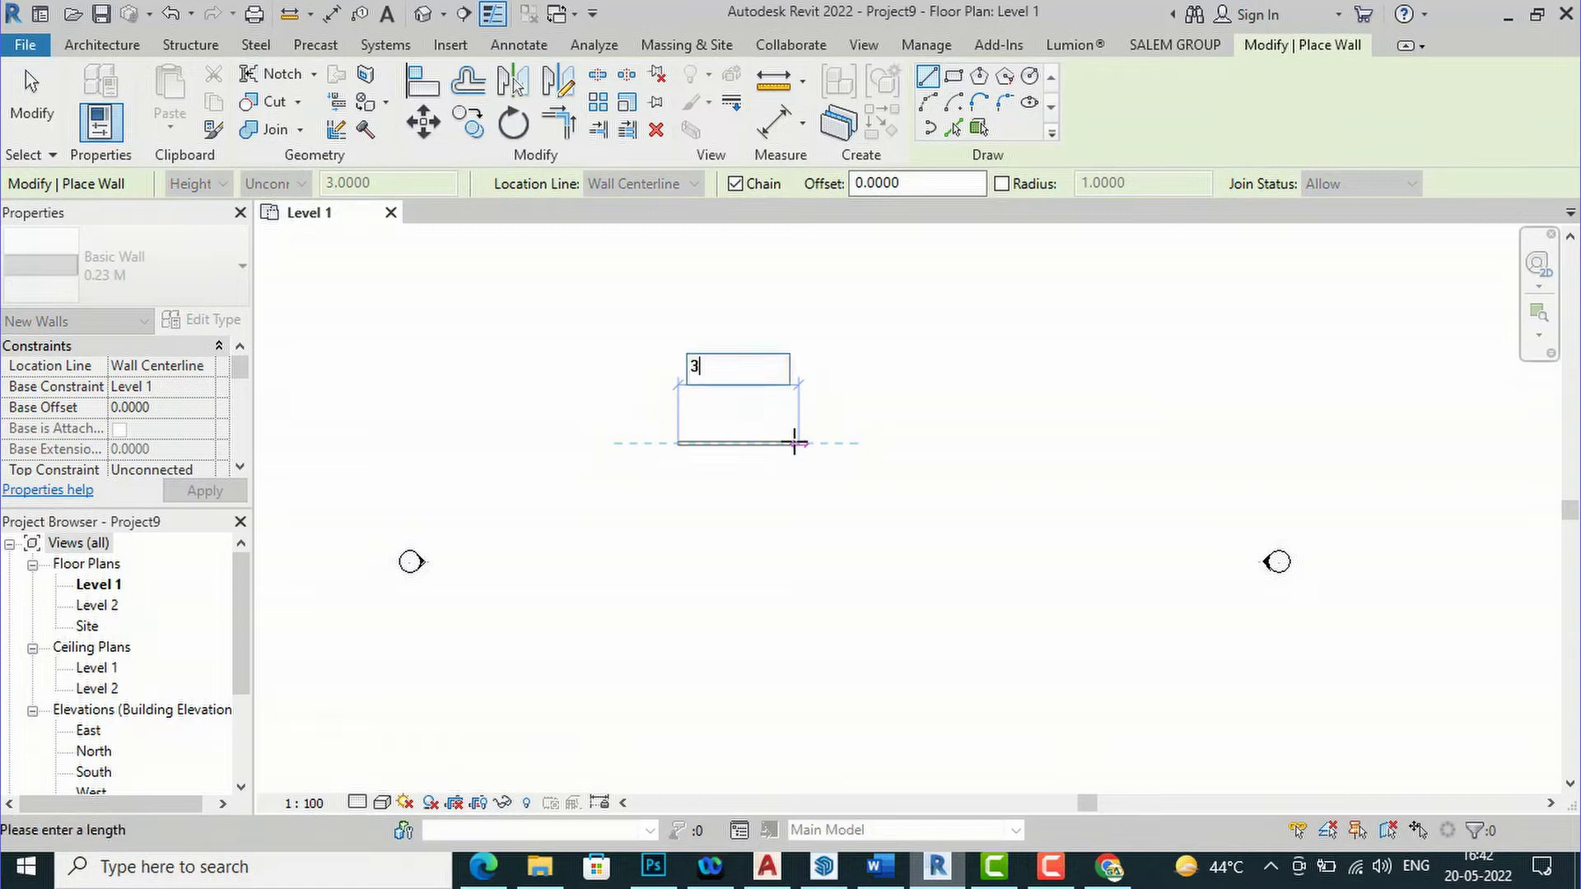
pyautogui.press('Return')
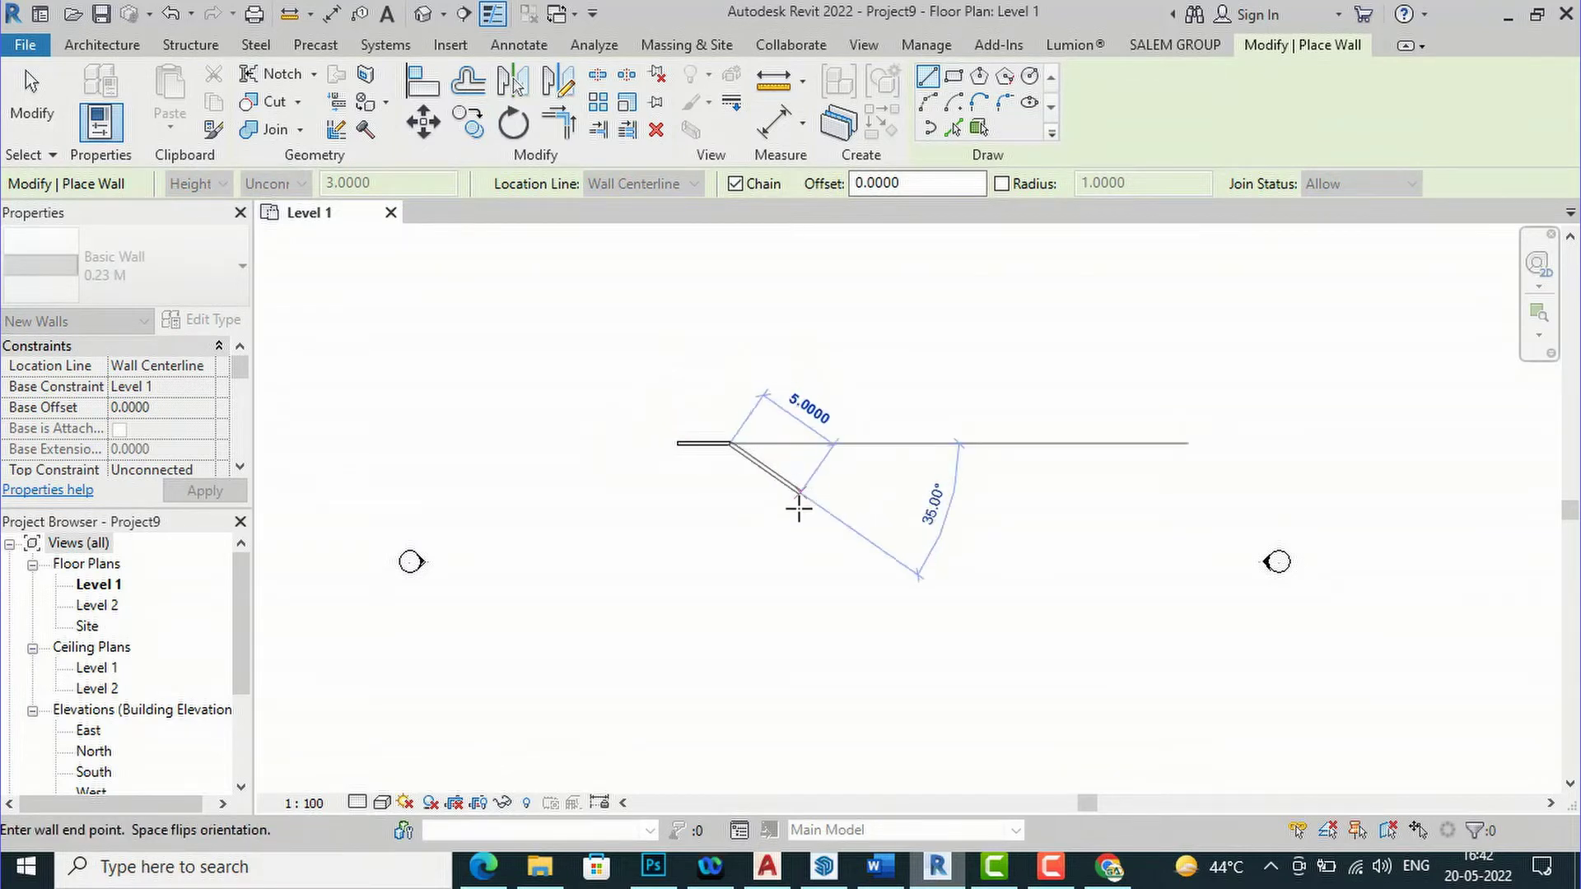
# Continue the wall chain with a 4 m vertical wall running down from the right end of the horizontal wall
pyautogui.scroll(1, 738, 505)
pyautogui.scroll(1, 738, 505)
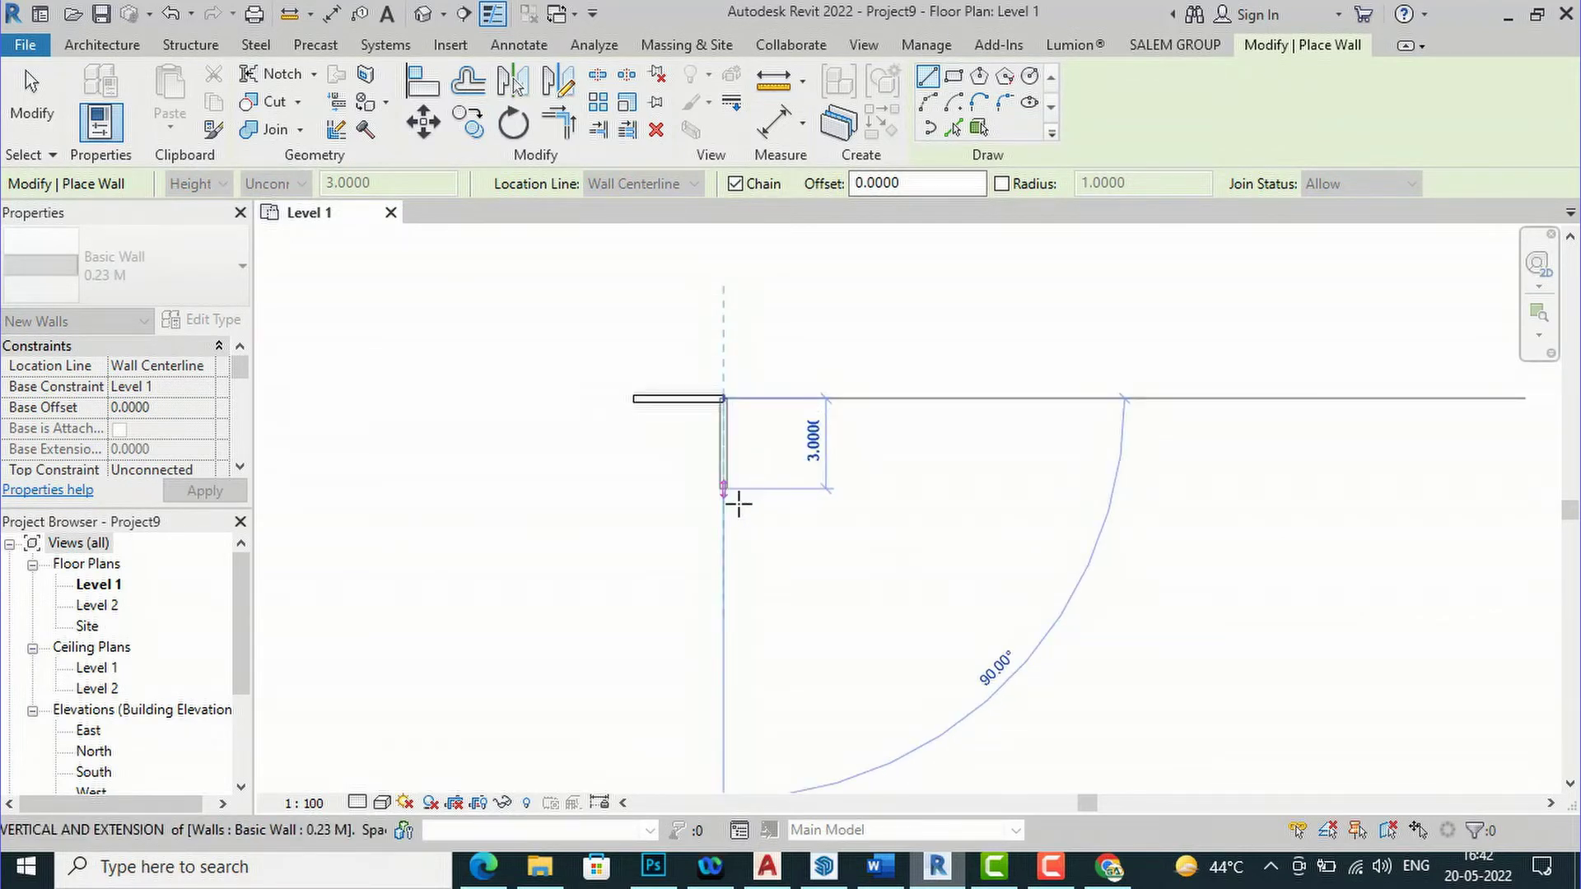
pyautogui.write('4')
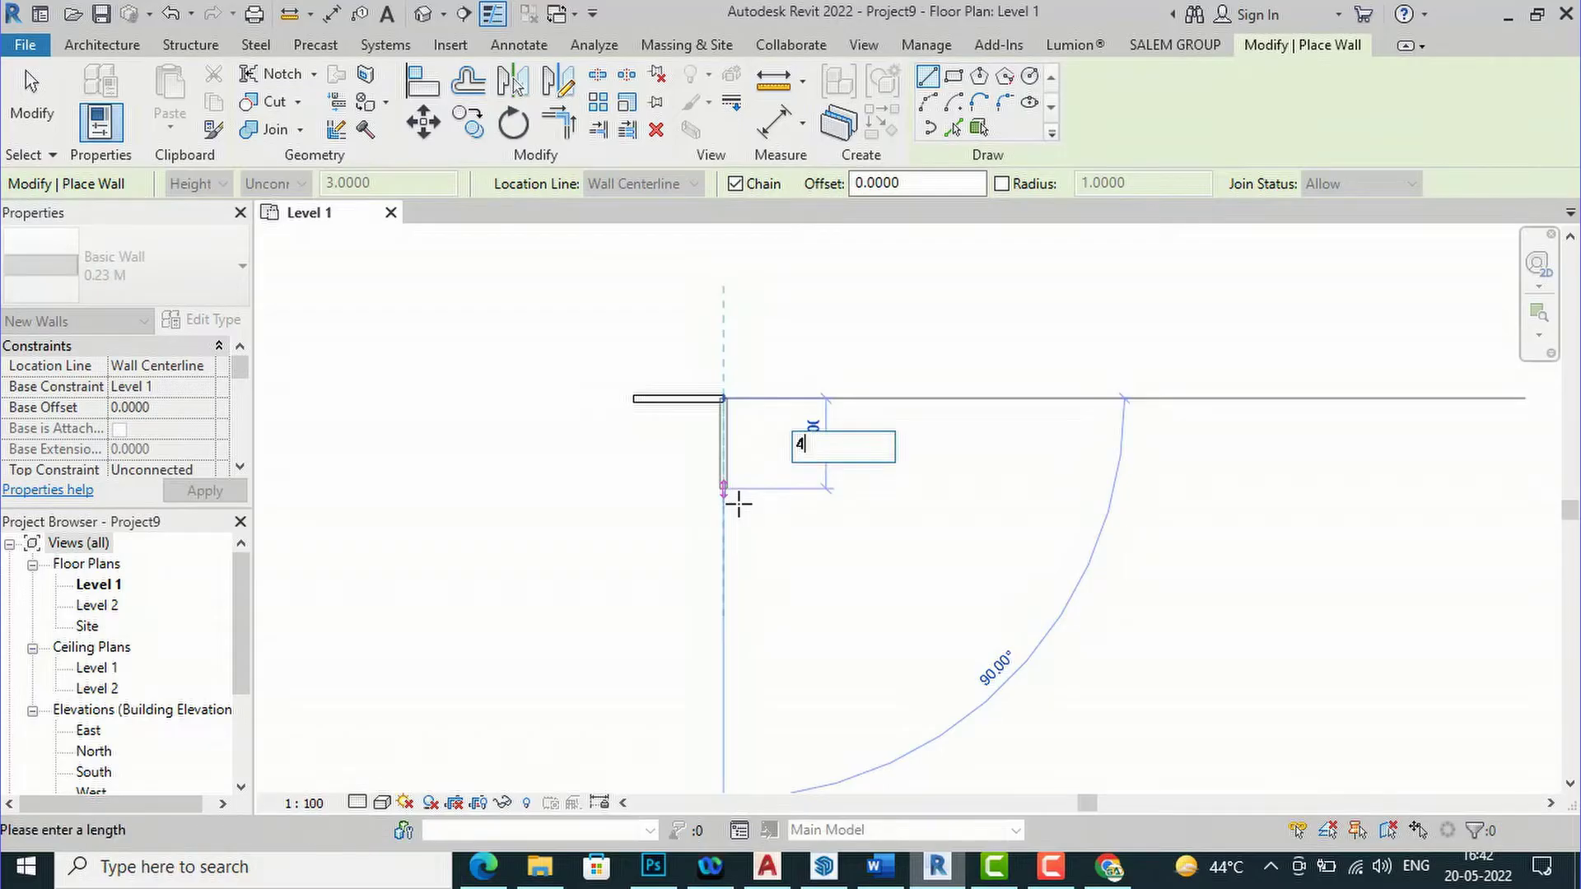
pyautogui.press('Return')
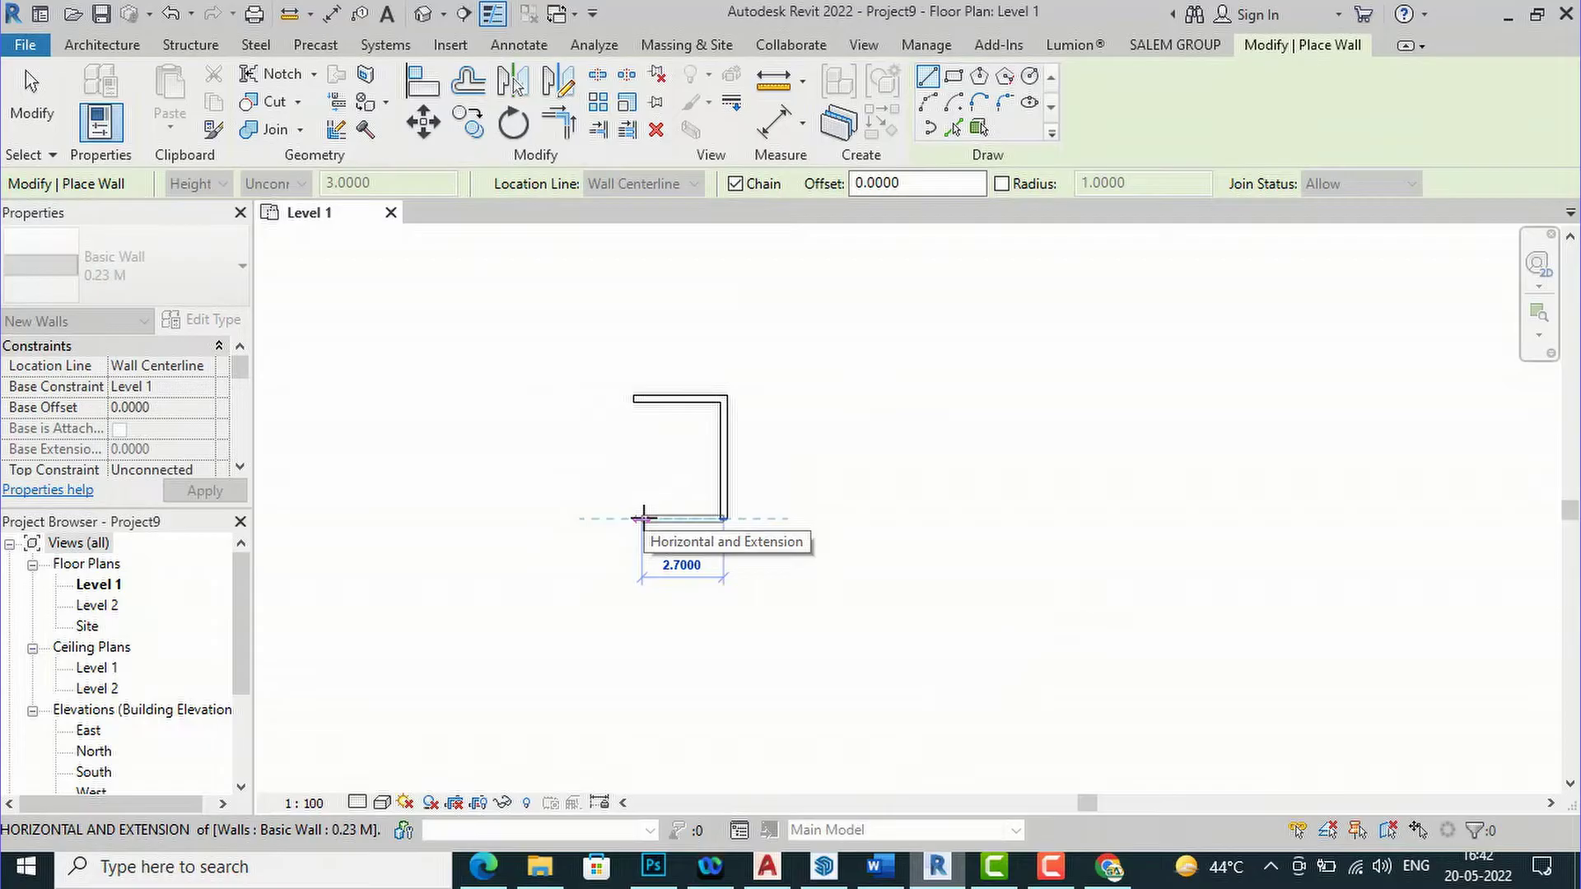
# Continue the wall chain with a 3 m bottom wall, close the room with a vertical left wall, and finish the wall command
pyautogui.write('3')
pyautogui.press('Return')
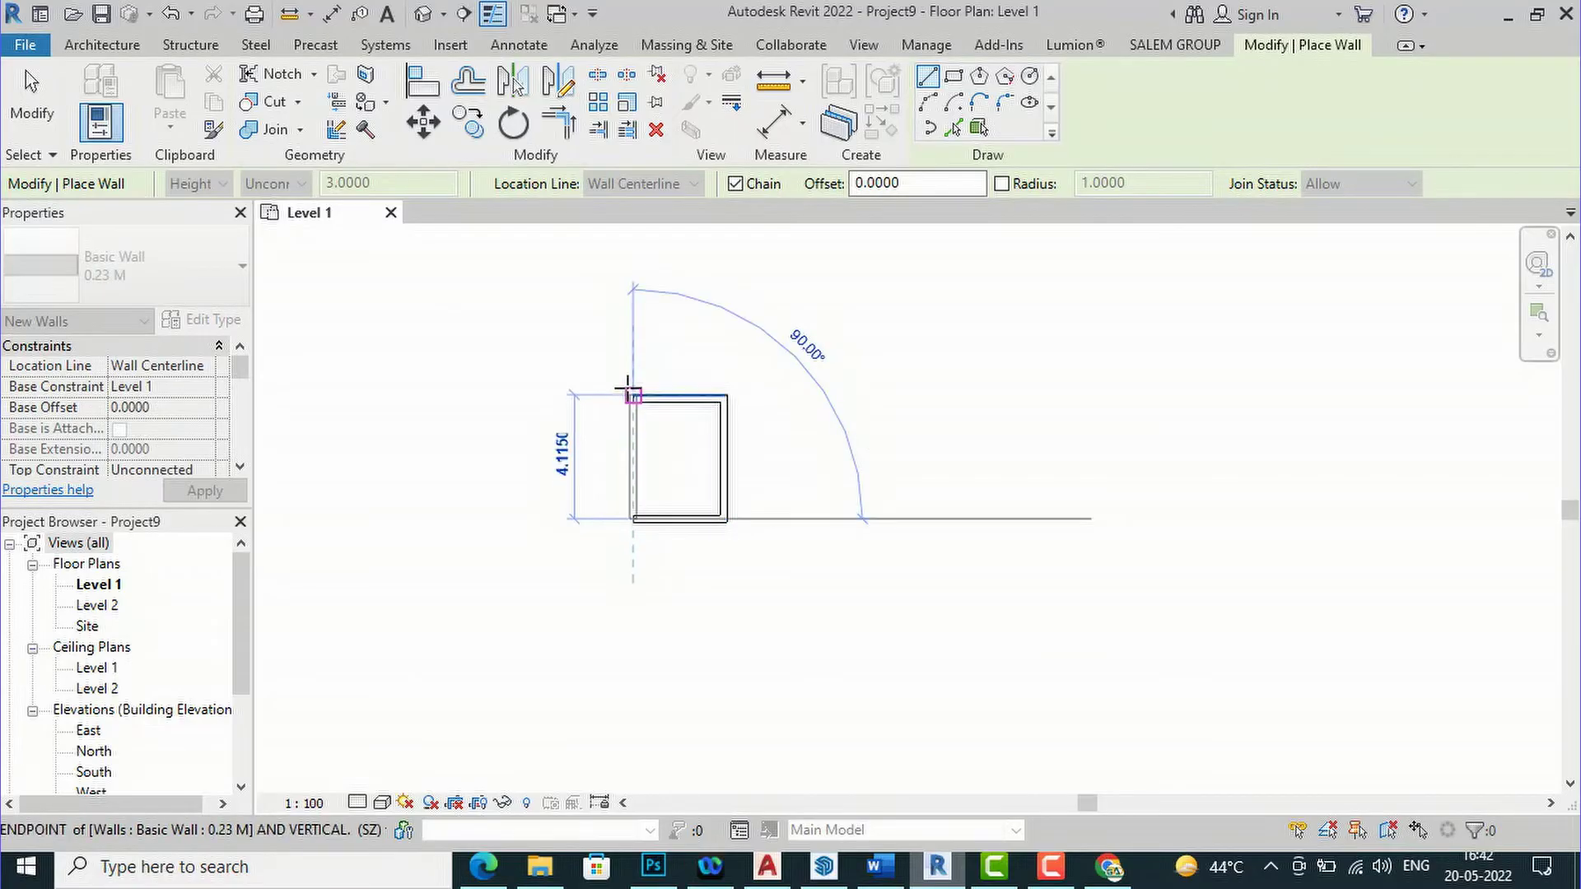
pyautogui.click(628, 393)
pyautogui.press('Escape')
pyautogui.press('Escape')
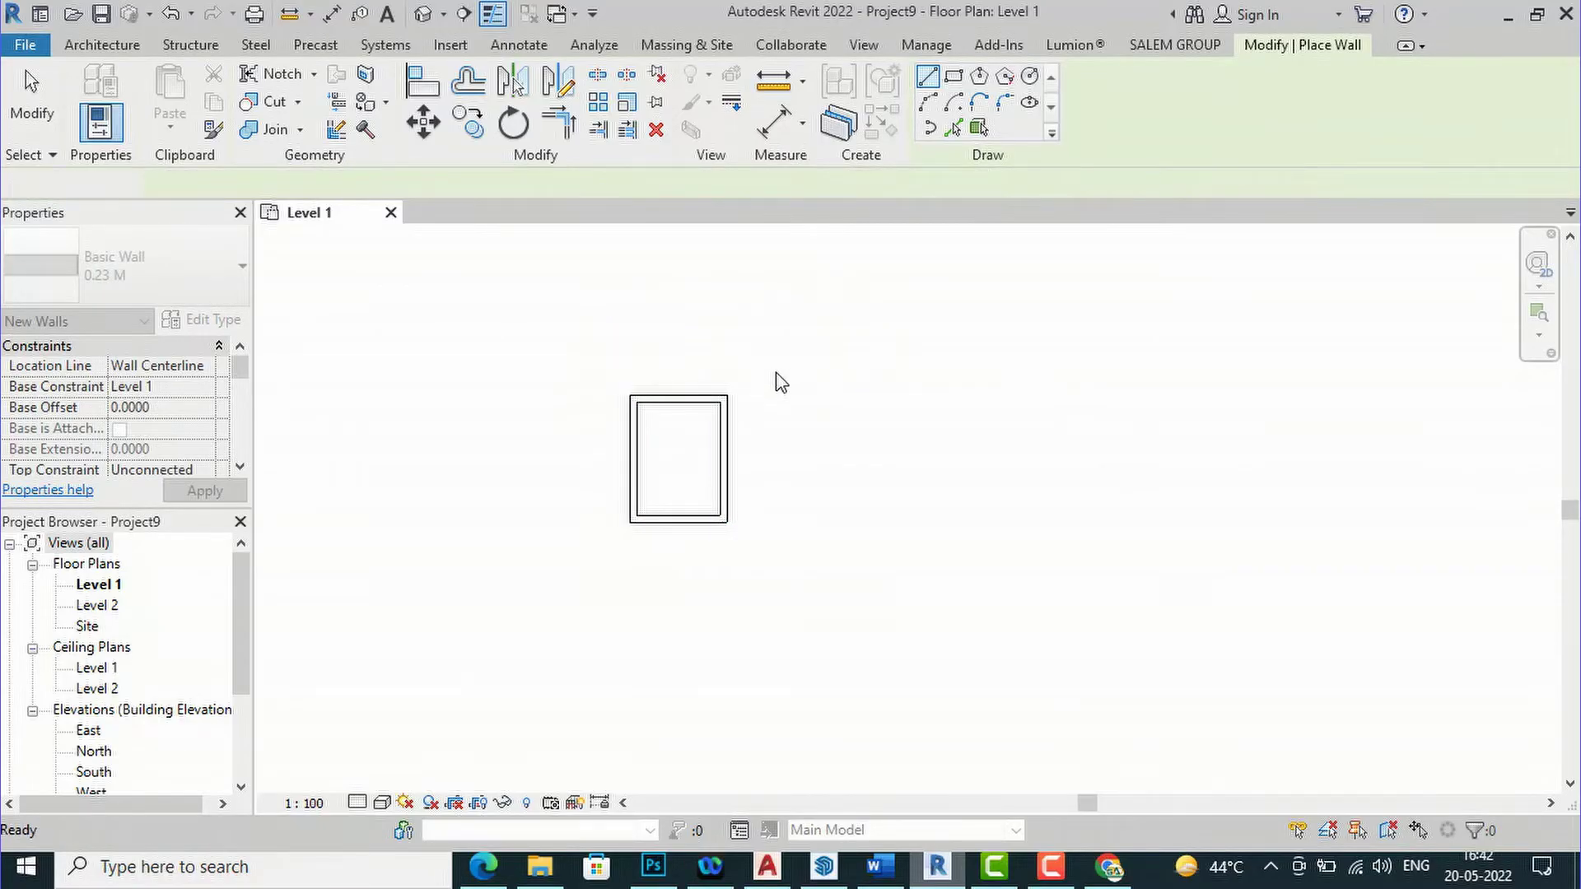
# Open the default 3D view, orbit to a corner view of the room, and display the walls with shaded surfaces
pyautogui.scroll(3, 674, 342)
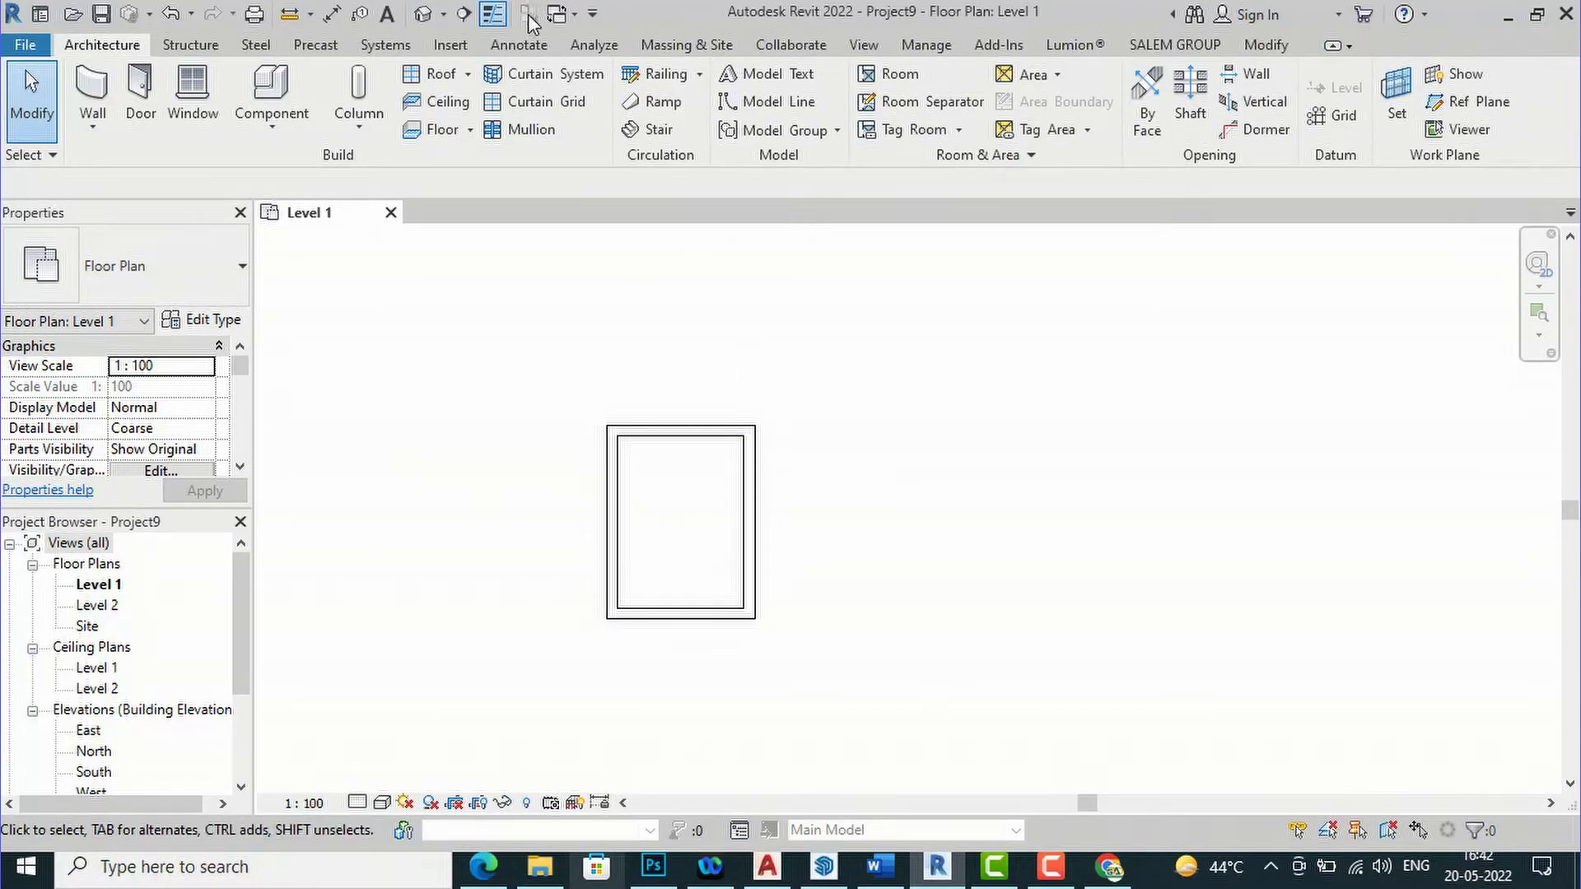
pyautogui.click(423, 14)
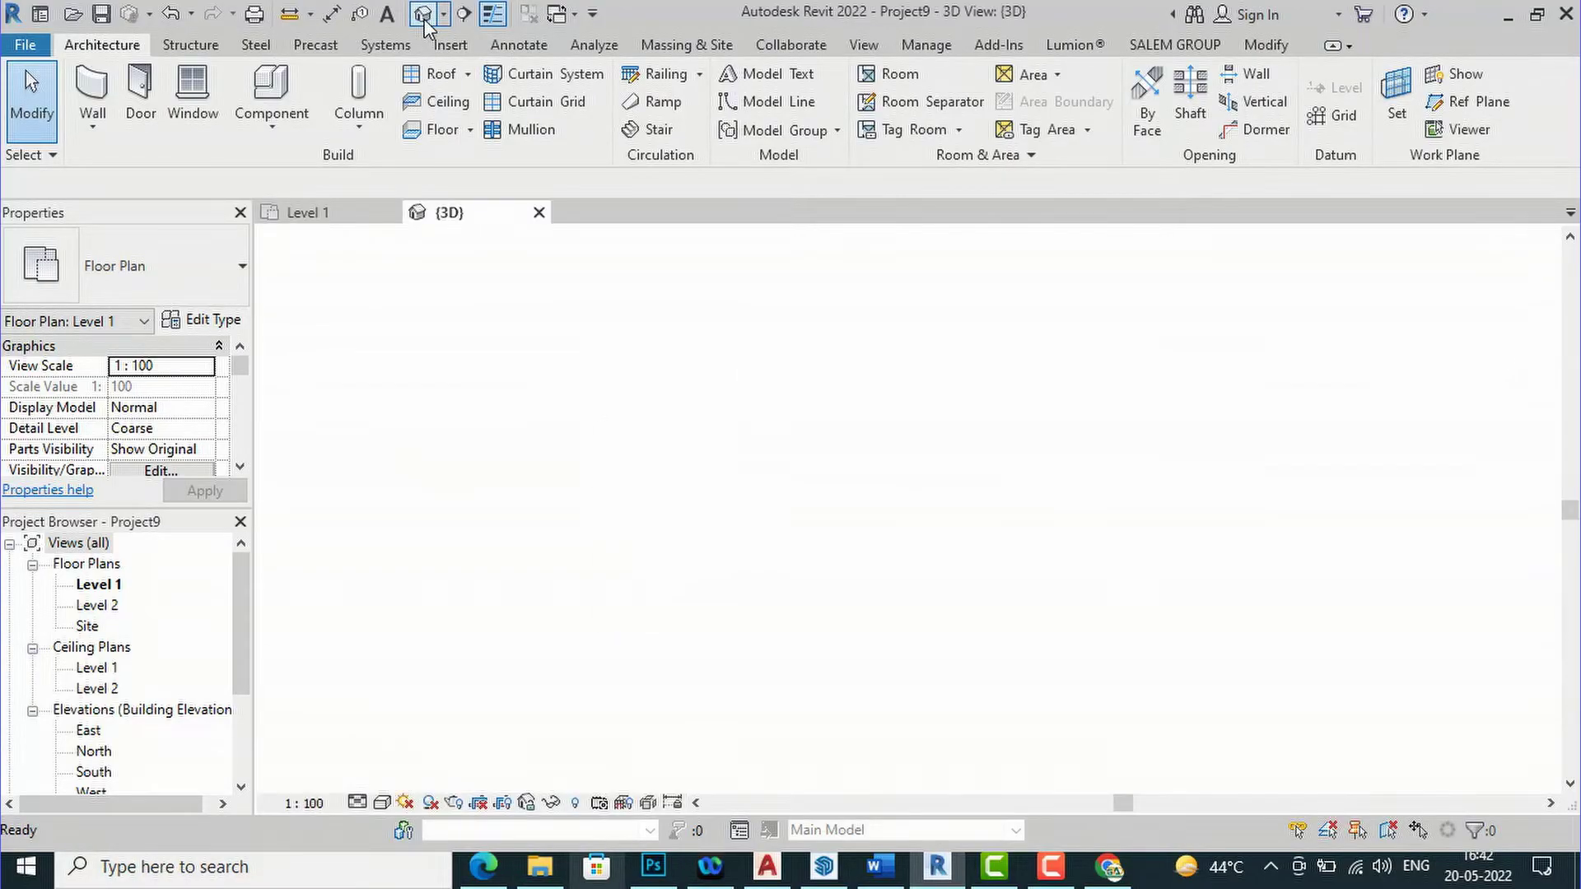
pyautogui.scroll(4, 947, 383)
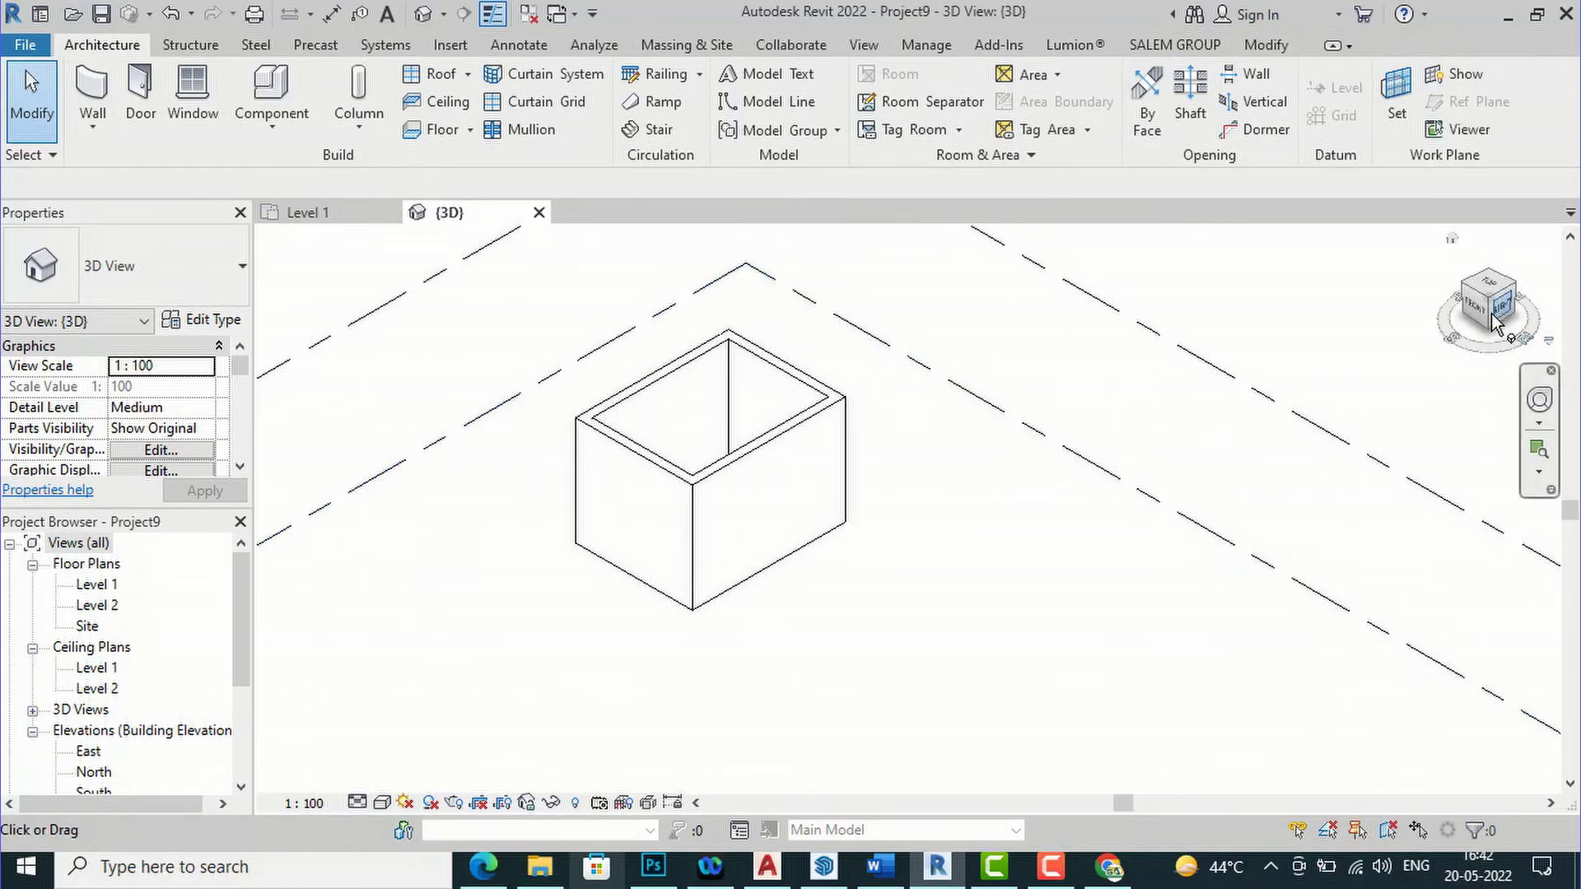
pyautogui.moveTo(1495, 321)
pyautogui.mouseDown()
pyautogui.moveTo(378, 344)
pyautogui.moveTo(1211, 328)
pyautogui.mouseUp()
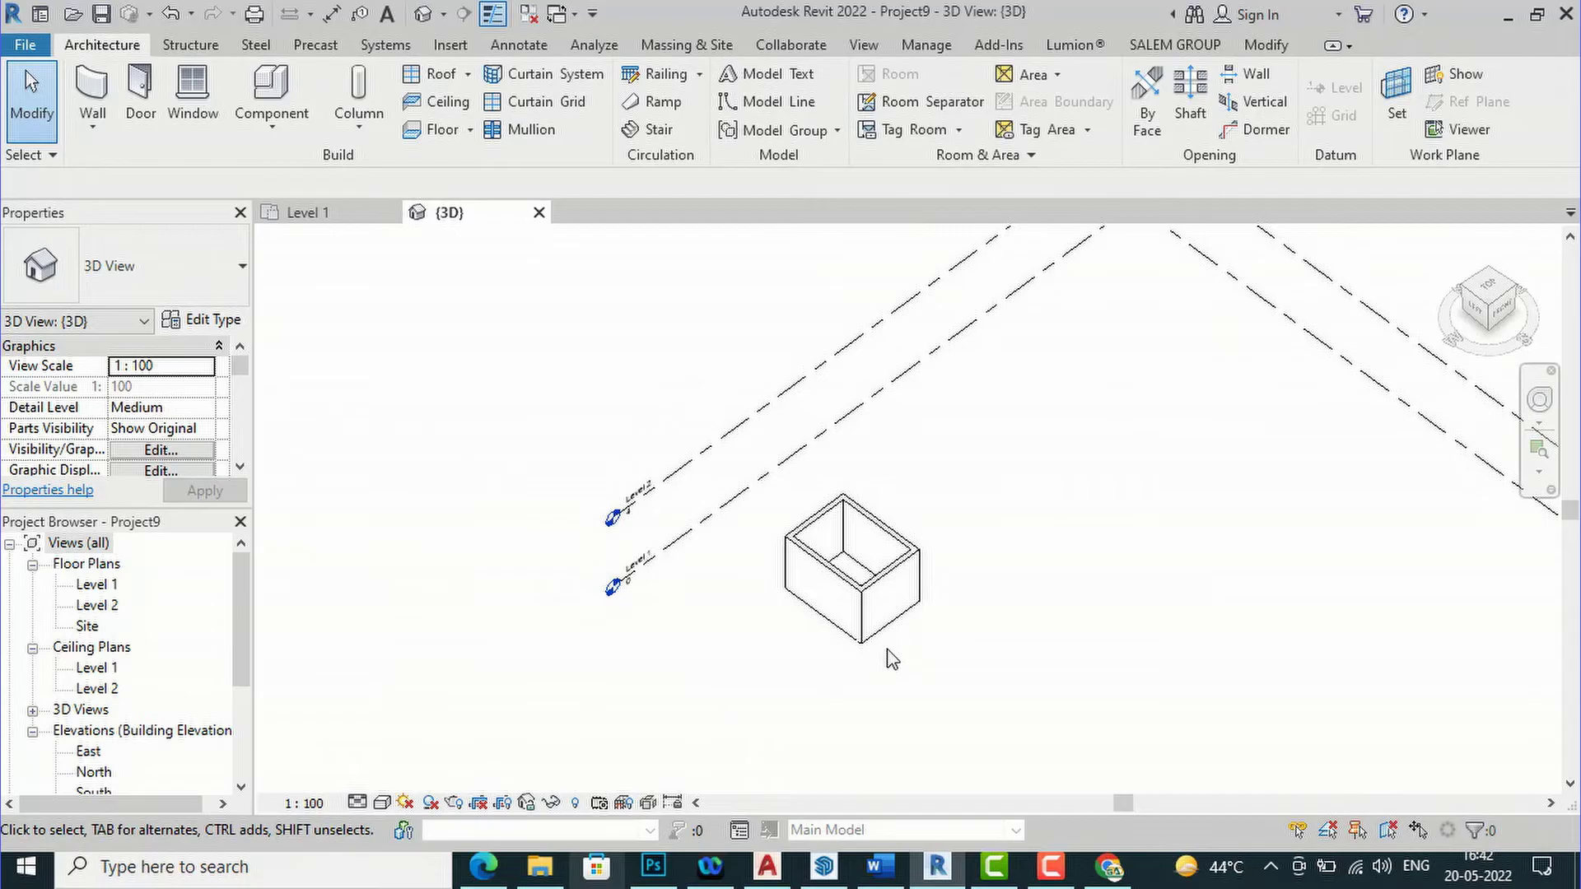
pyautogui.scroll(3, 899, 652)
pyautogui.scroll(1, 975, 486)
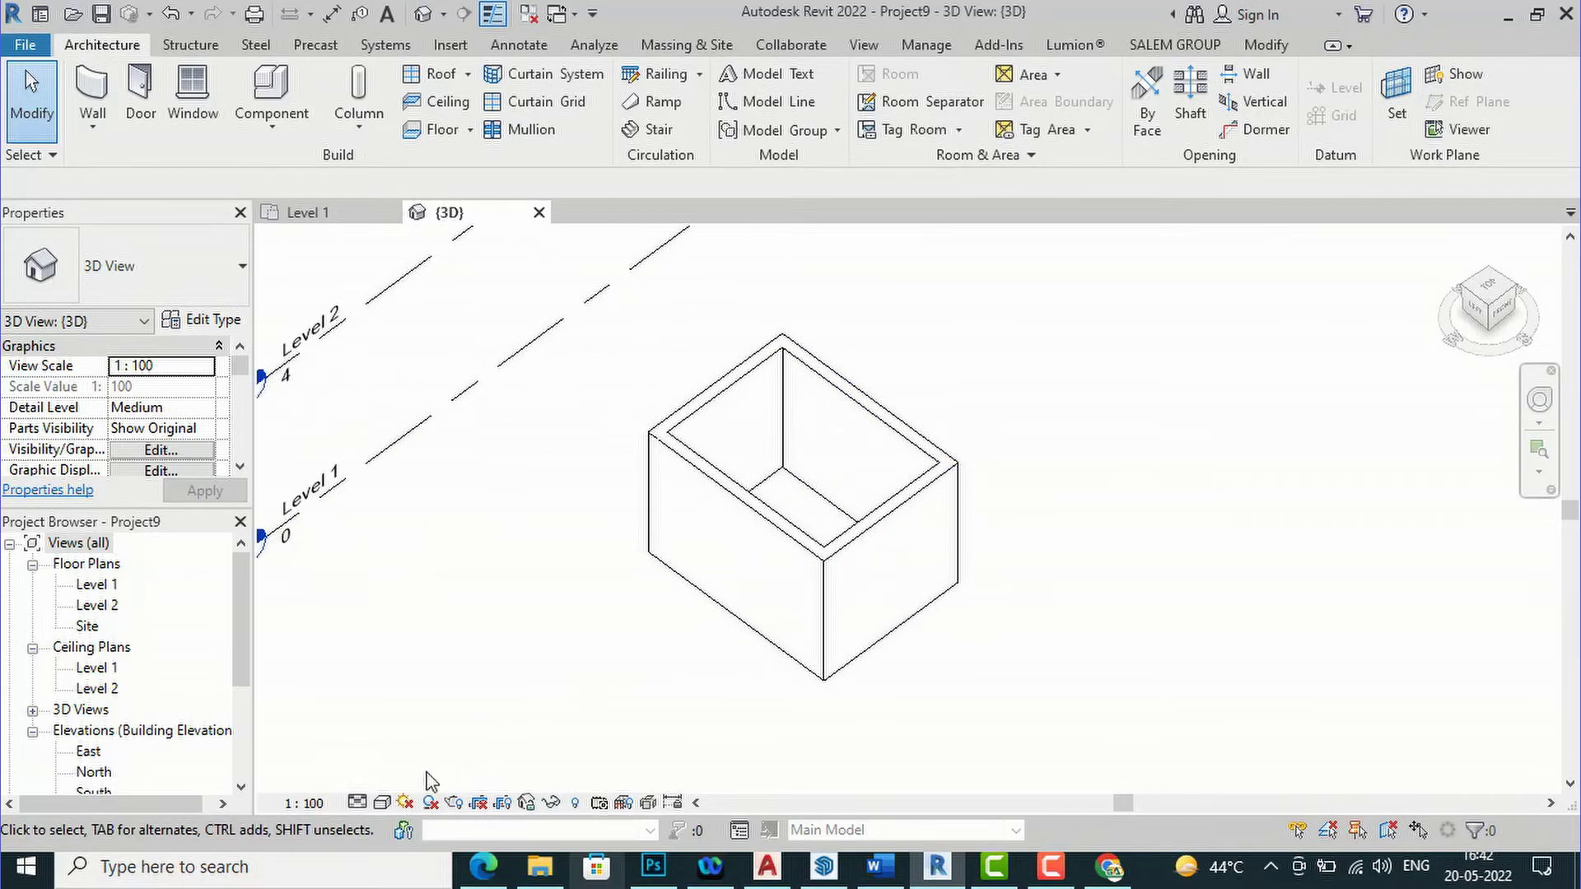
pyautogui.click(381, 803)
pyautogui.click(401, 777)
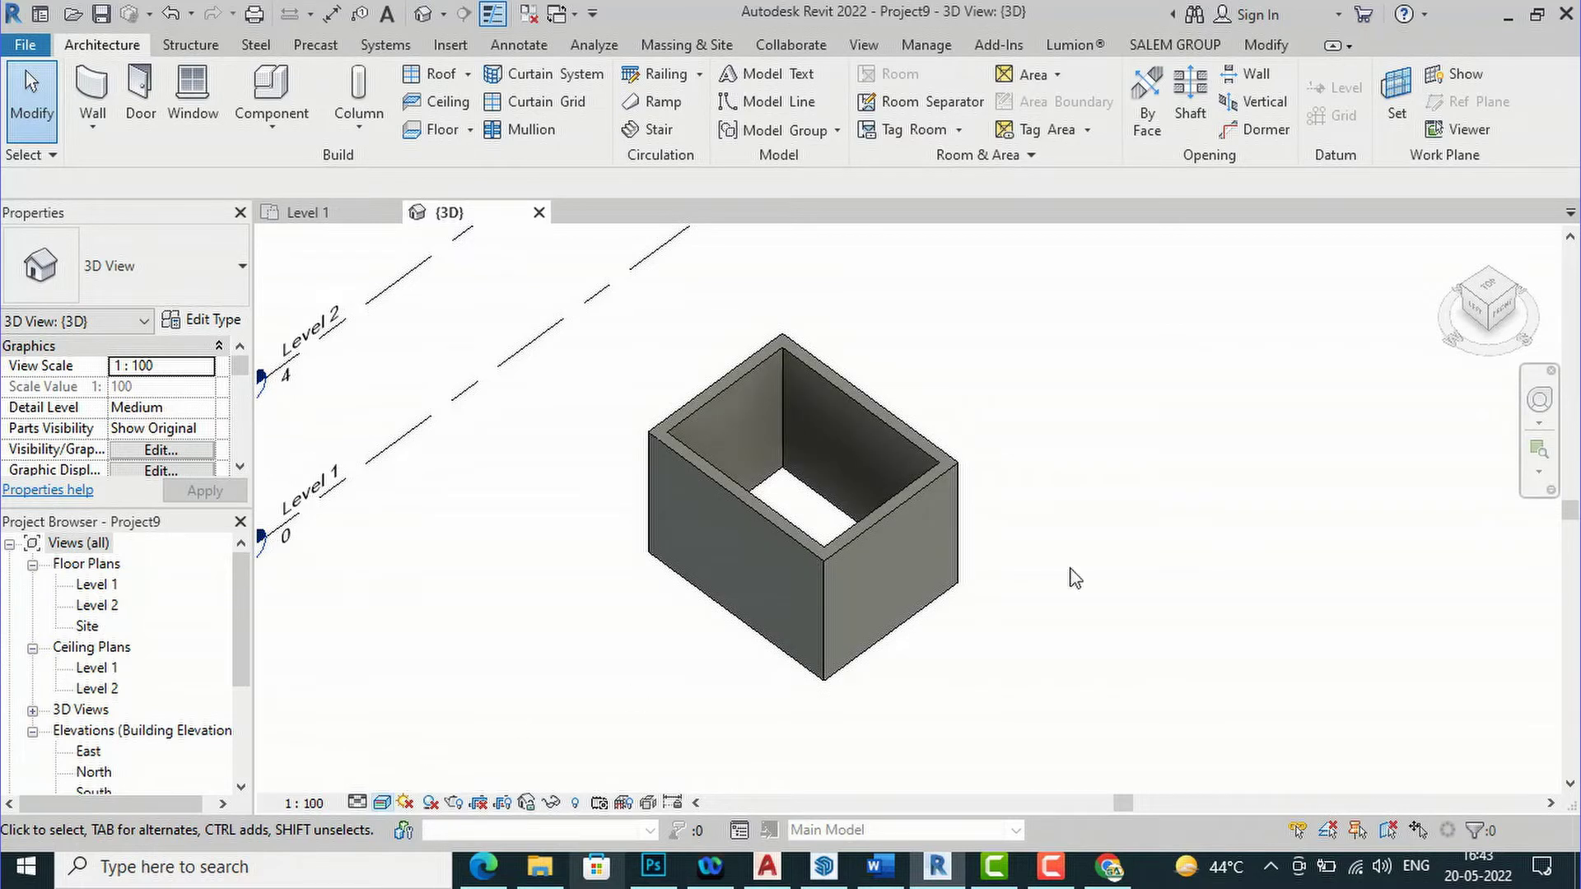
pyautogui.moveTo(1489, 316); pyautogui.dragTo(1543, 300)
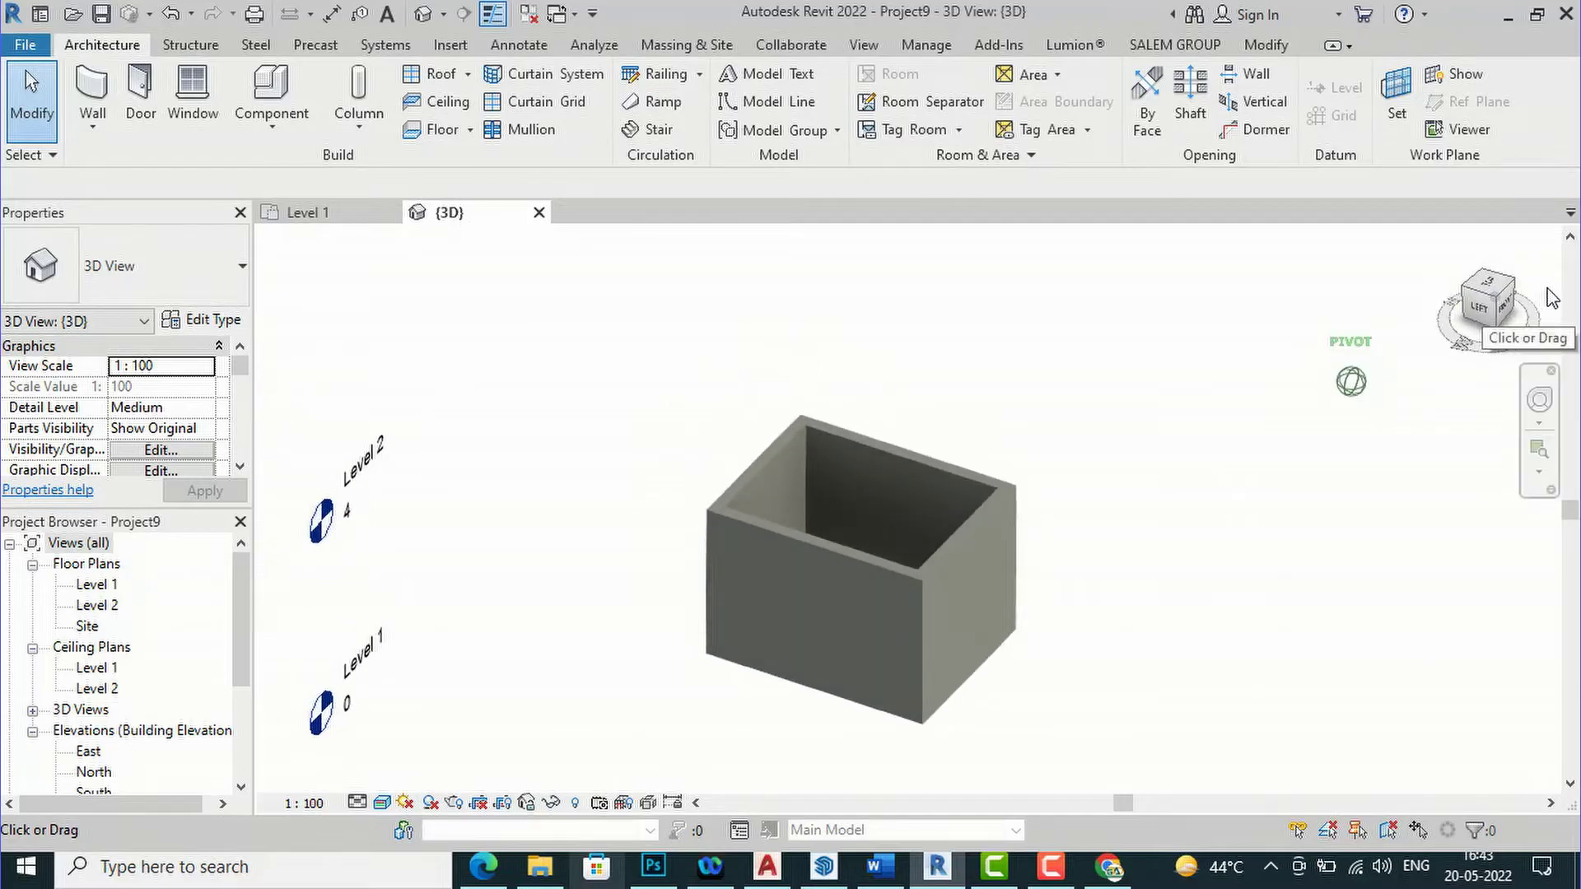
# Start a new schedule/quantities table for the project
pyautogui.scroll(-1, 190, 588)
pyautogui.scroll(-7, 191, 588)
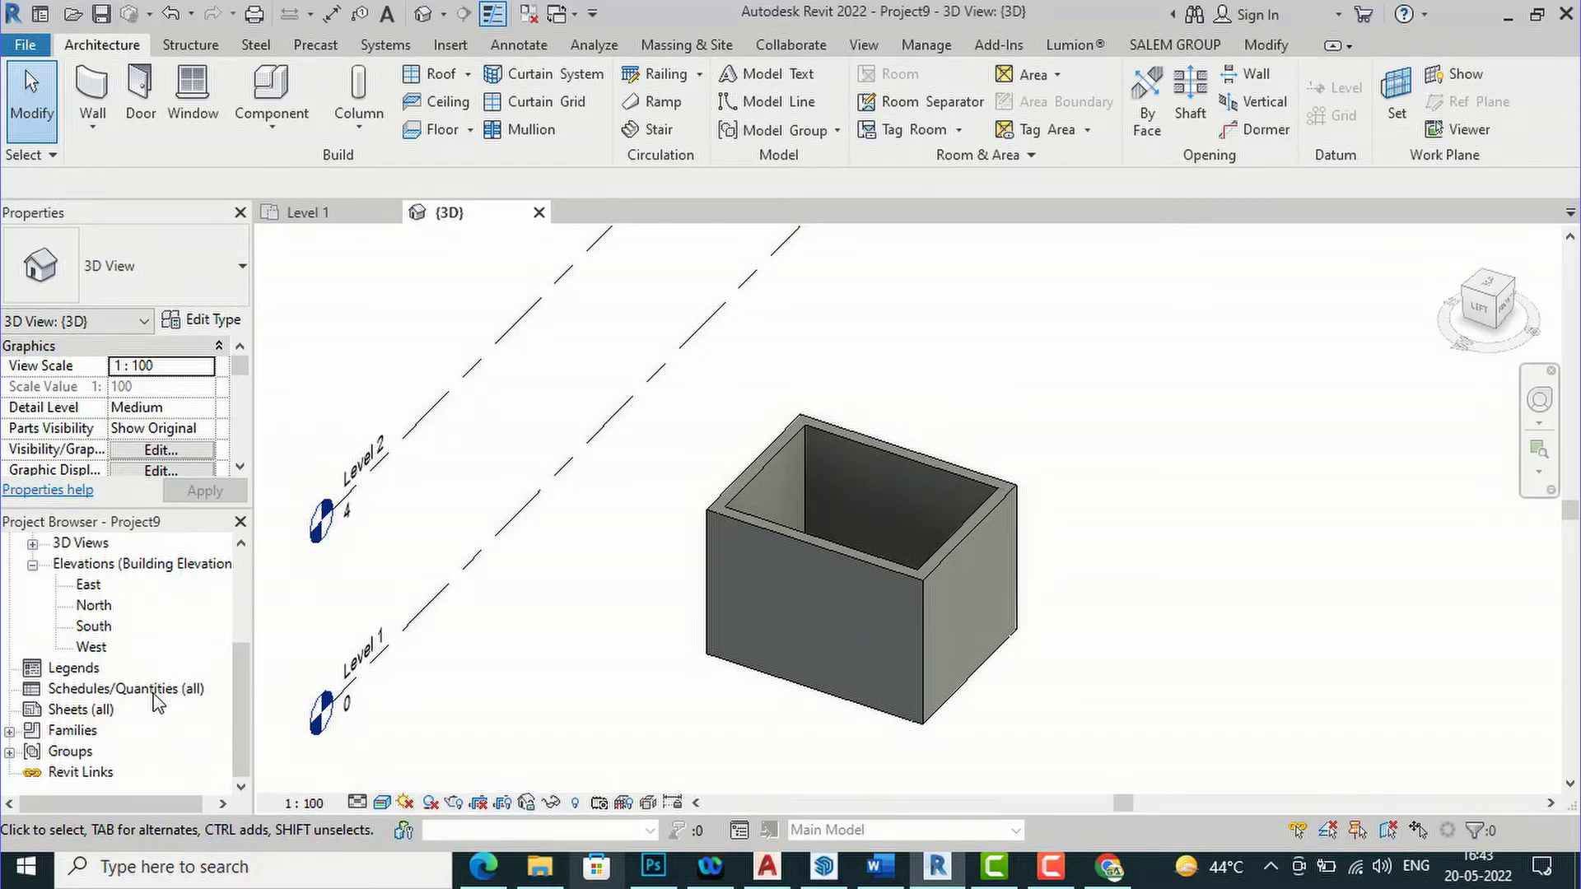
pyautogui.click(132, 690)
pyautogui.rightClick(155, 700)
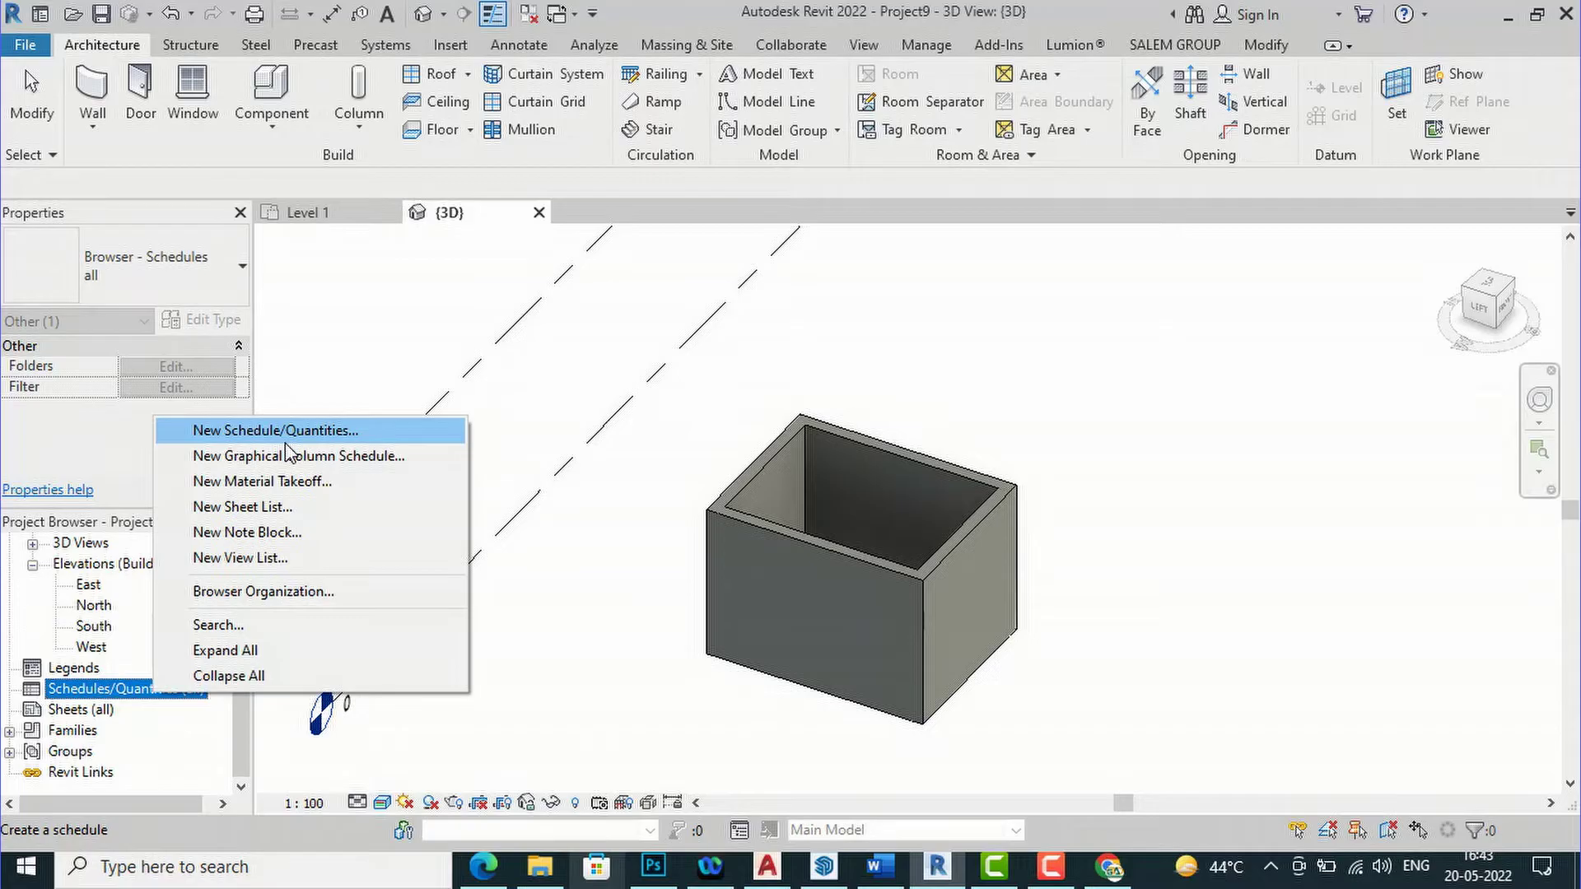
pyautogui.click(876, 47)
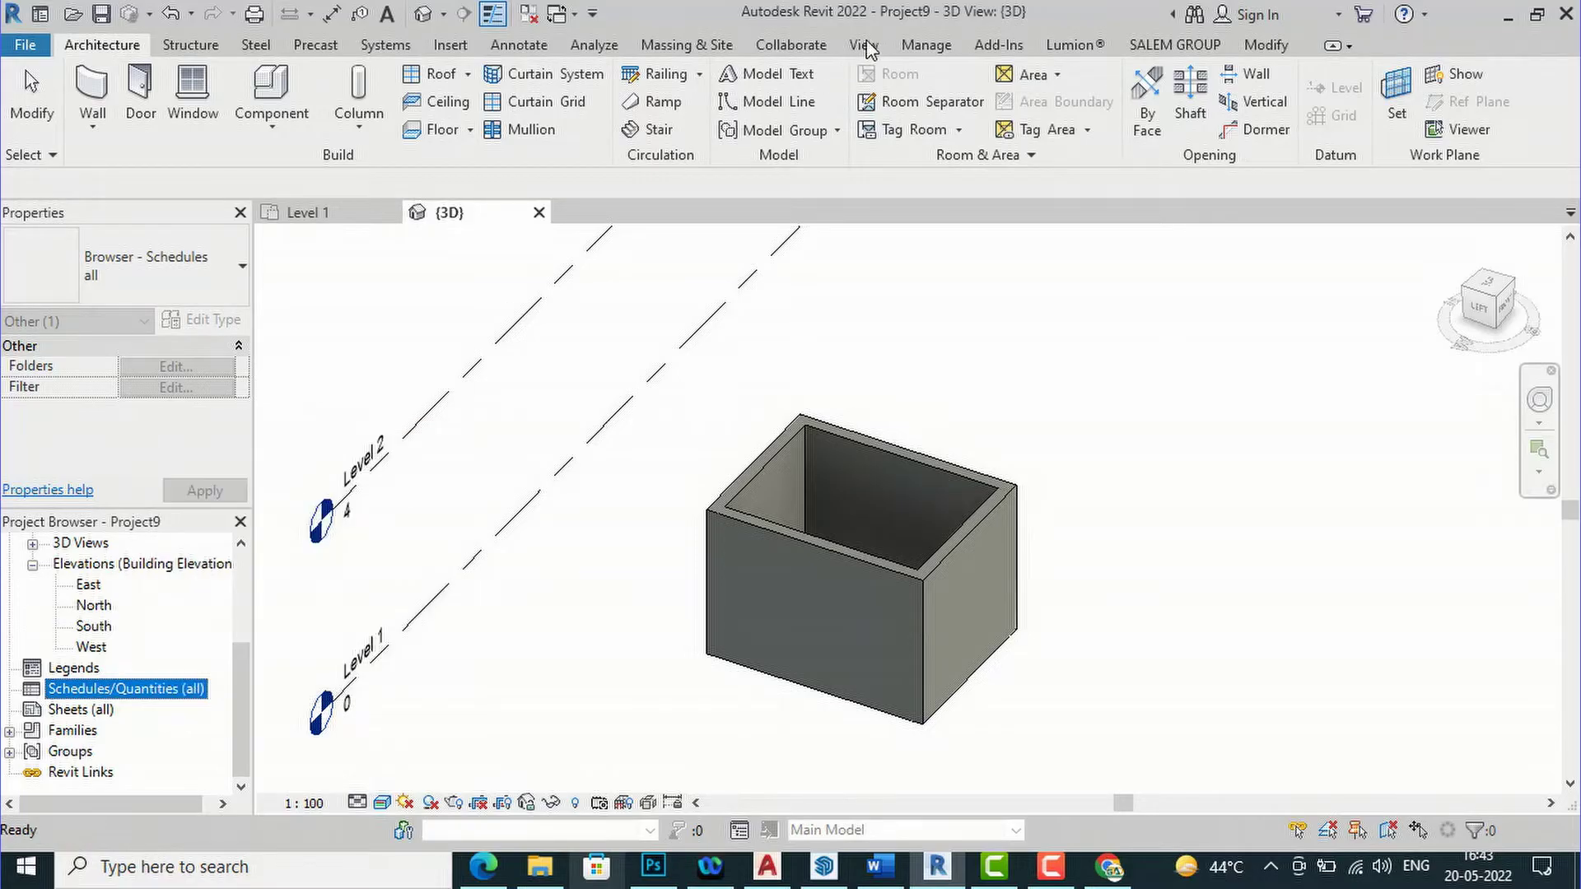
pyautogui.click(866, 47)
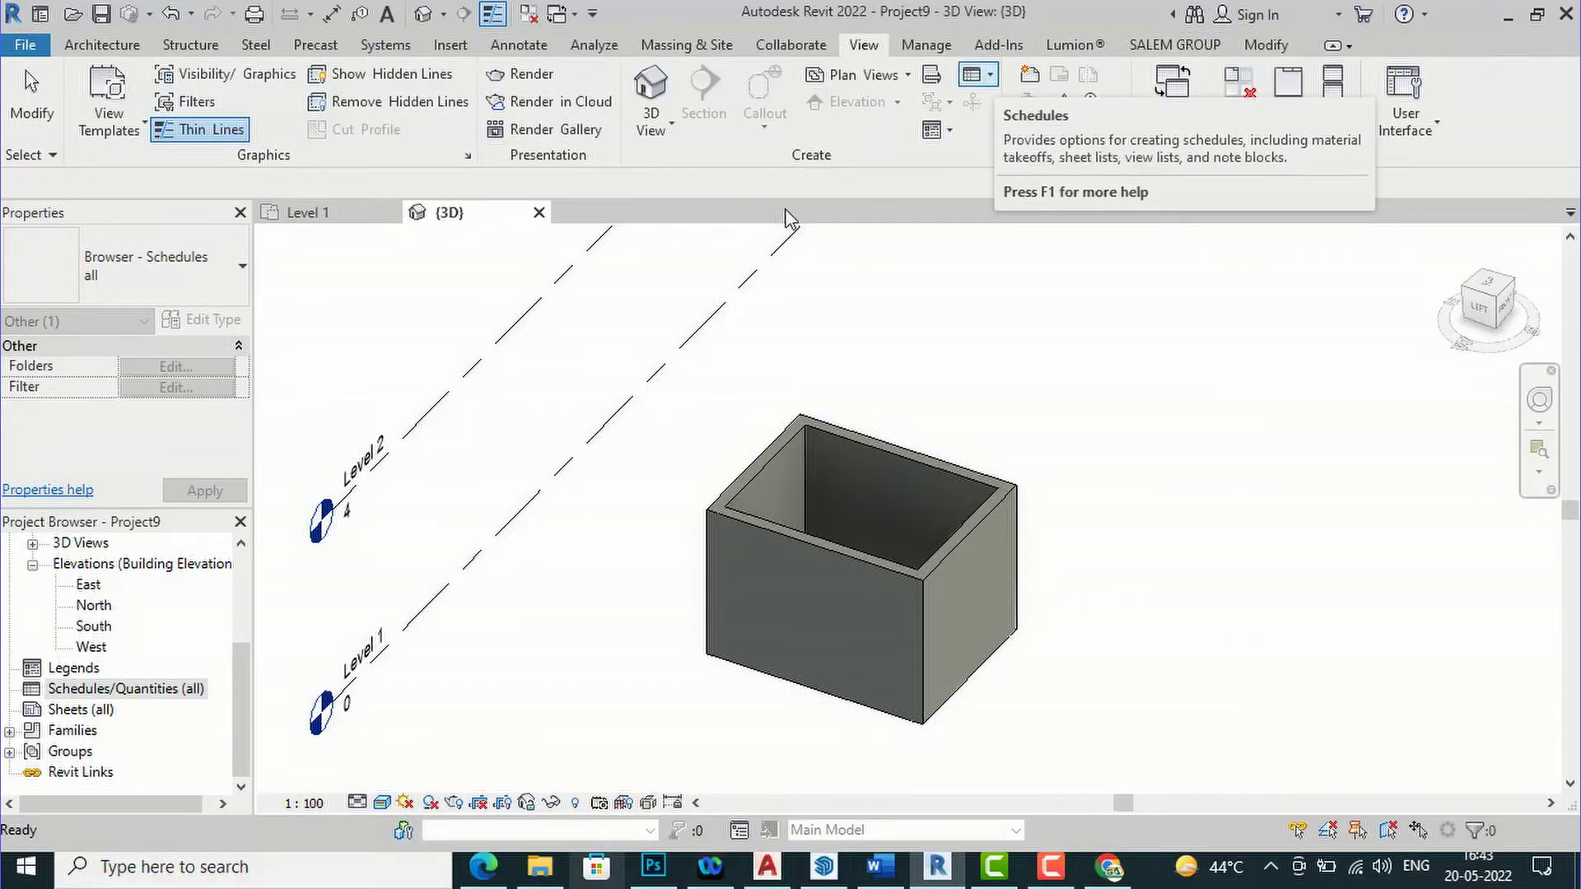
pyautogui.rightClick(169, 690)
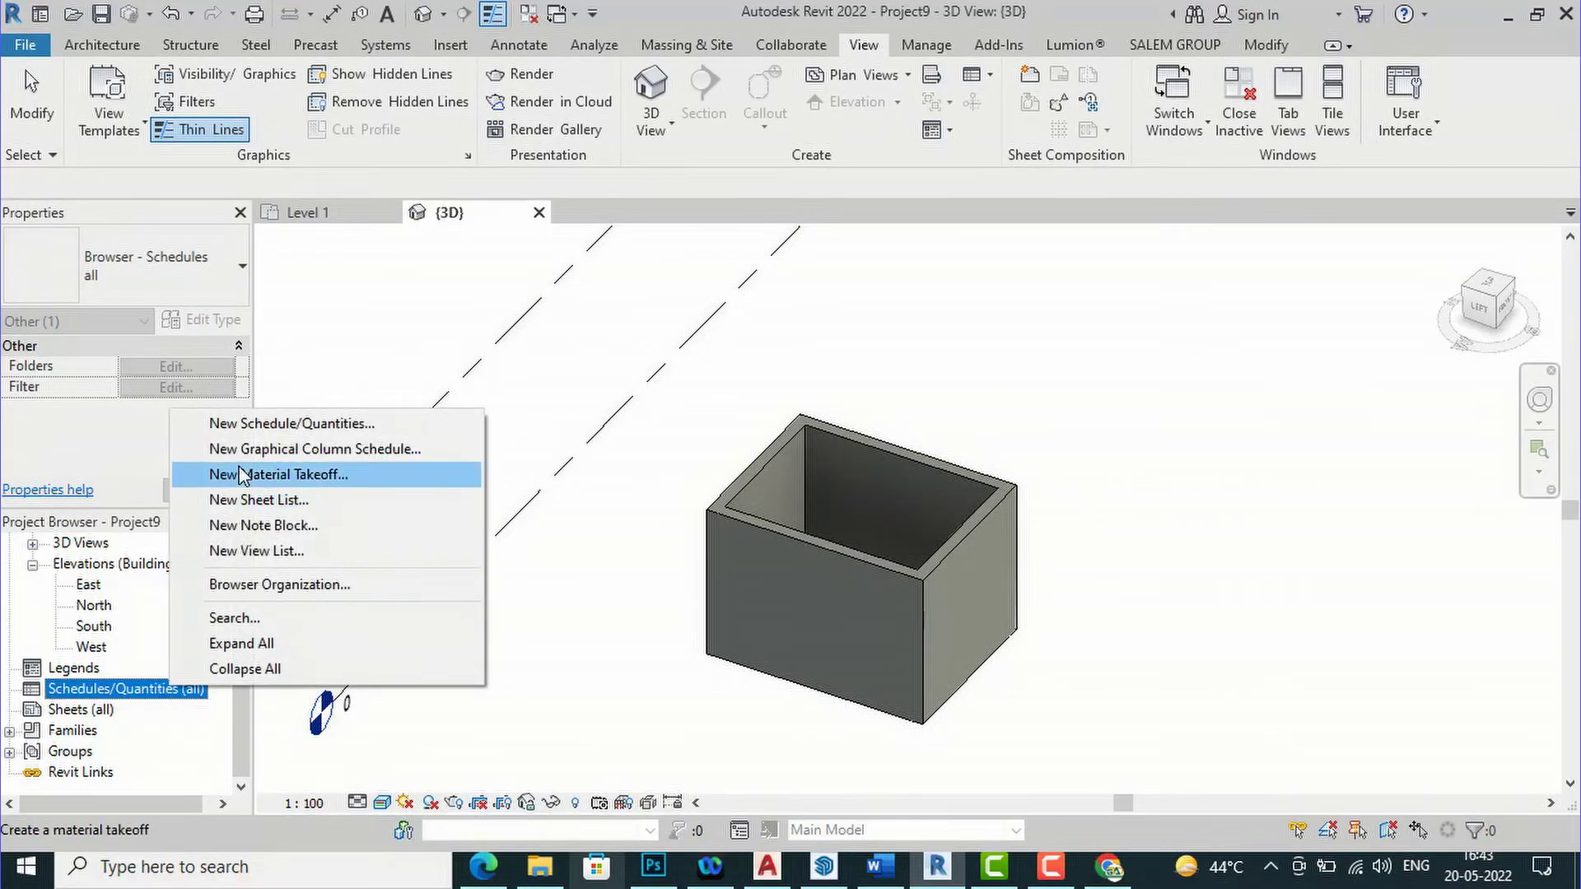
pyautogui.click(272, 423)
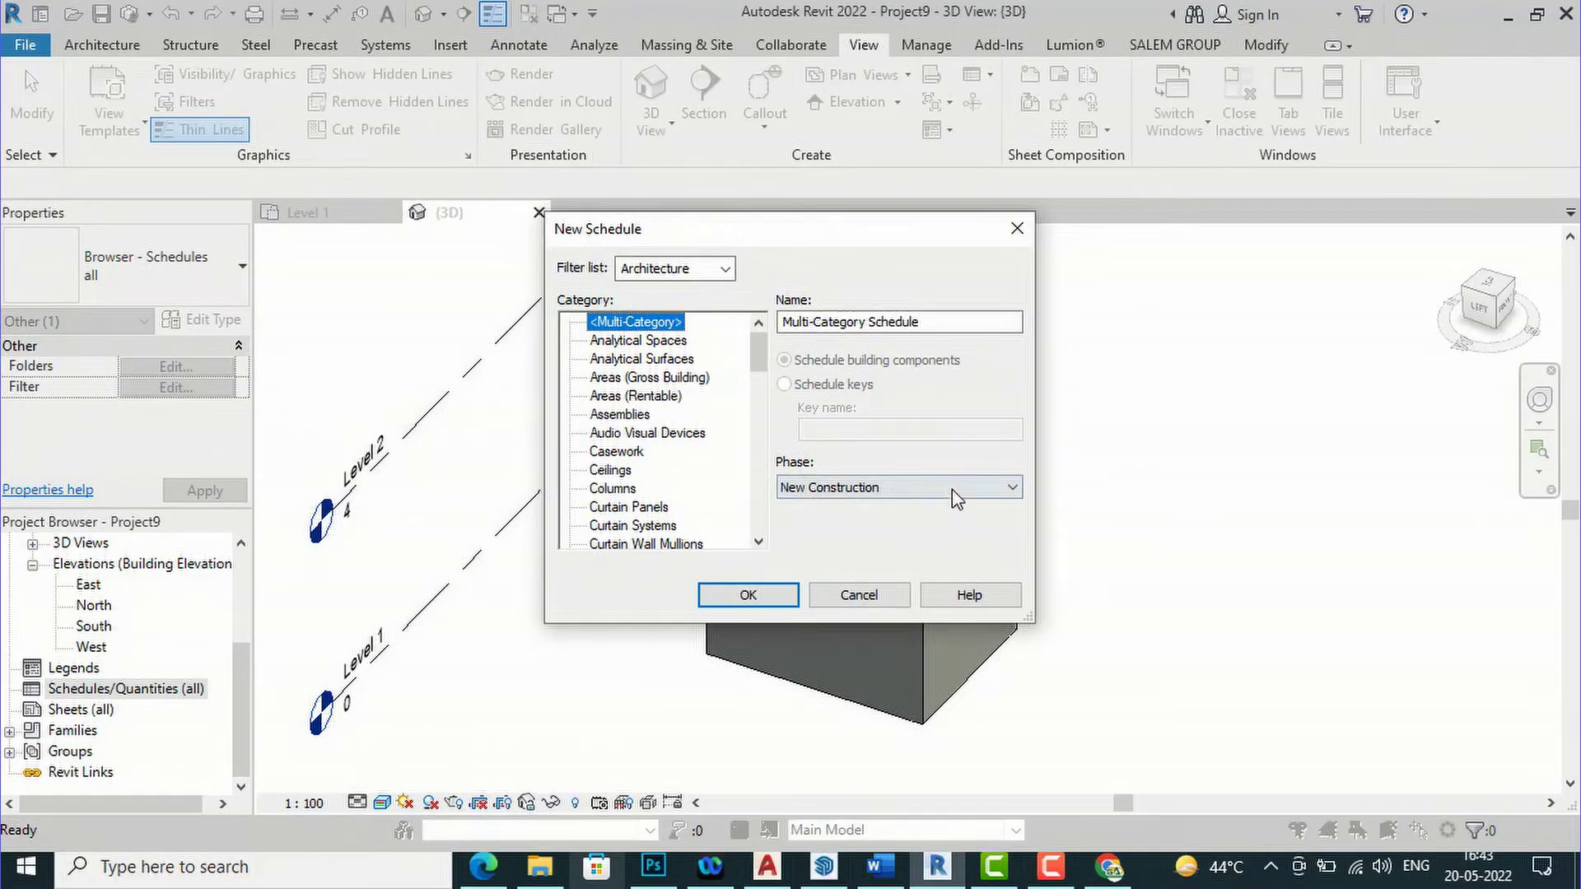
# Create the schedule for the Walls category, keeping the name Wall Schedule and the New Construction phase
pyautogui.scroll(-1, 698, 403)
pyautogui.scroll(-7, 699, 403)
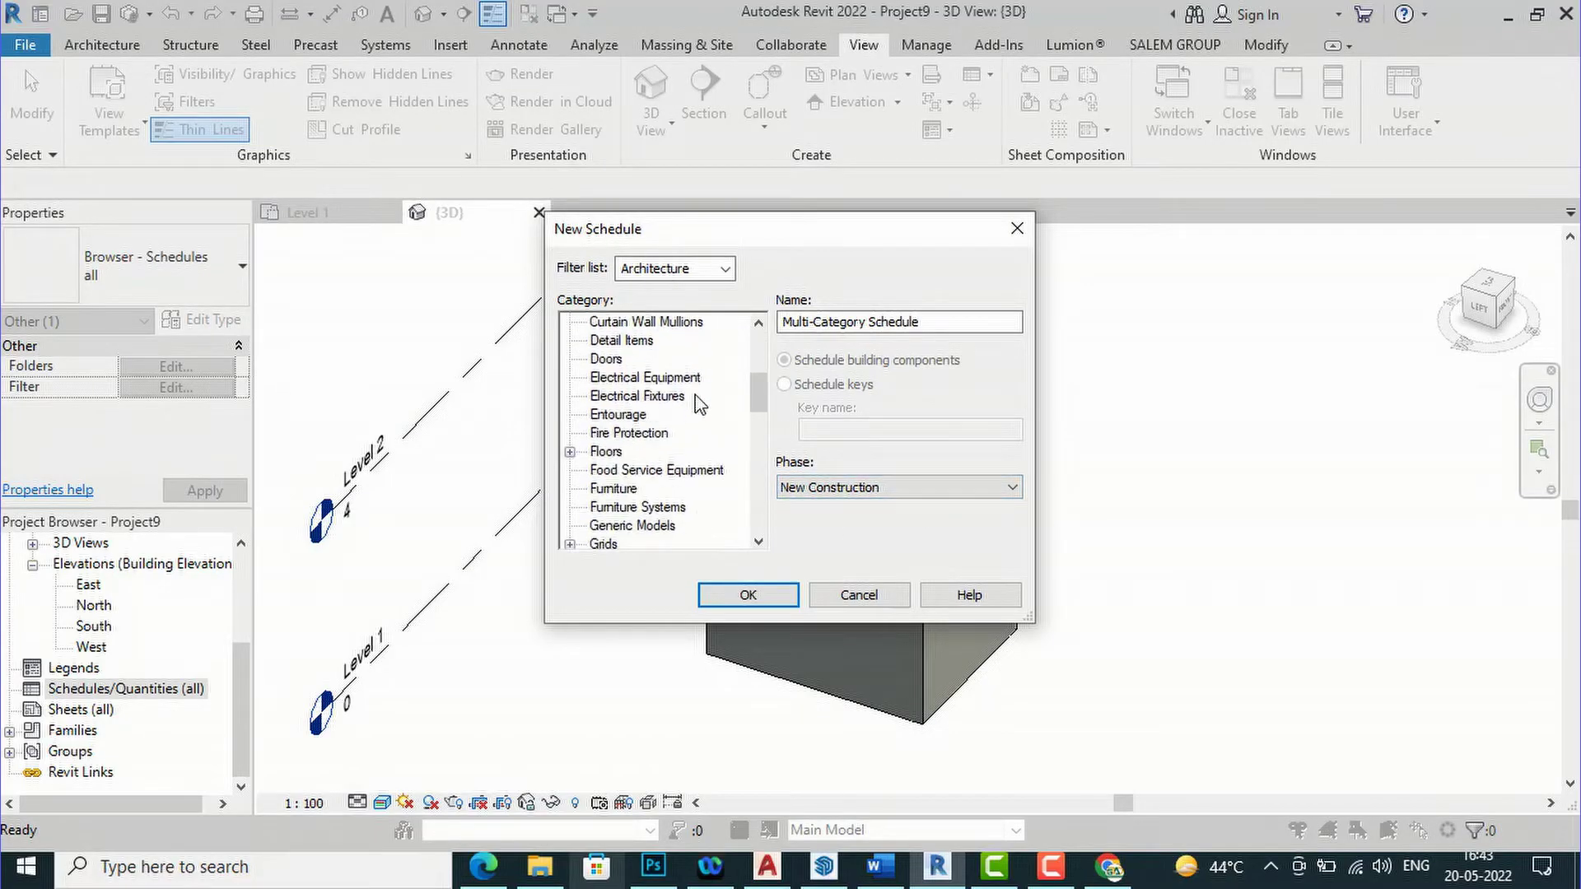
pyautogui.scroll(-7, 699, 403)
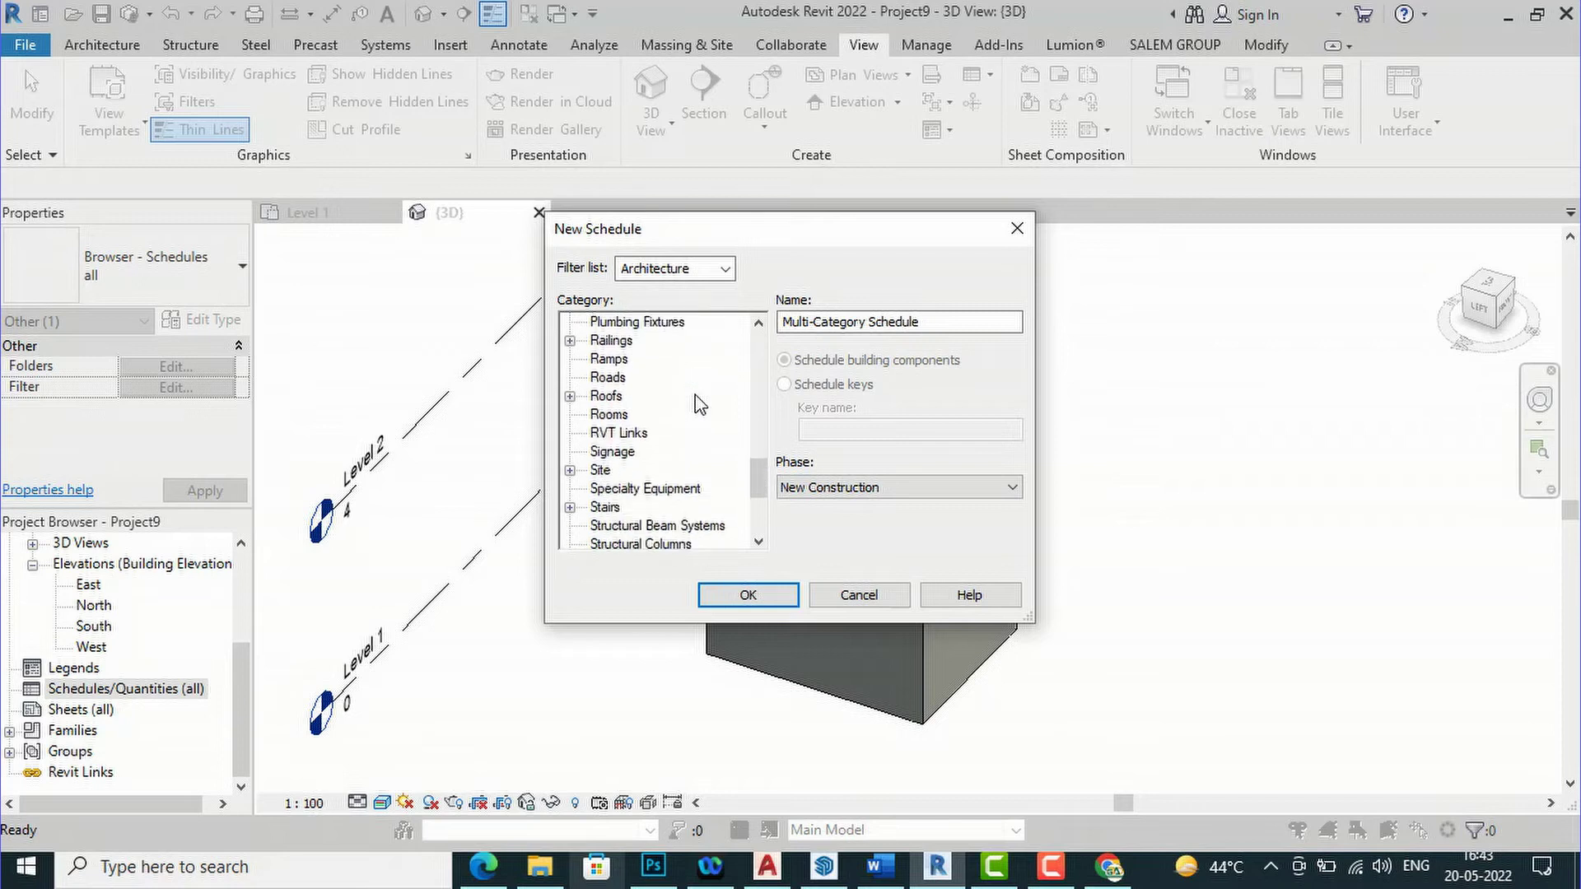
pyautogui.scroll(-1, 699, 403)
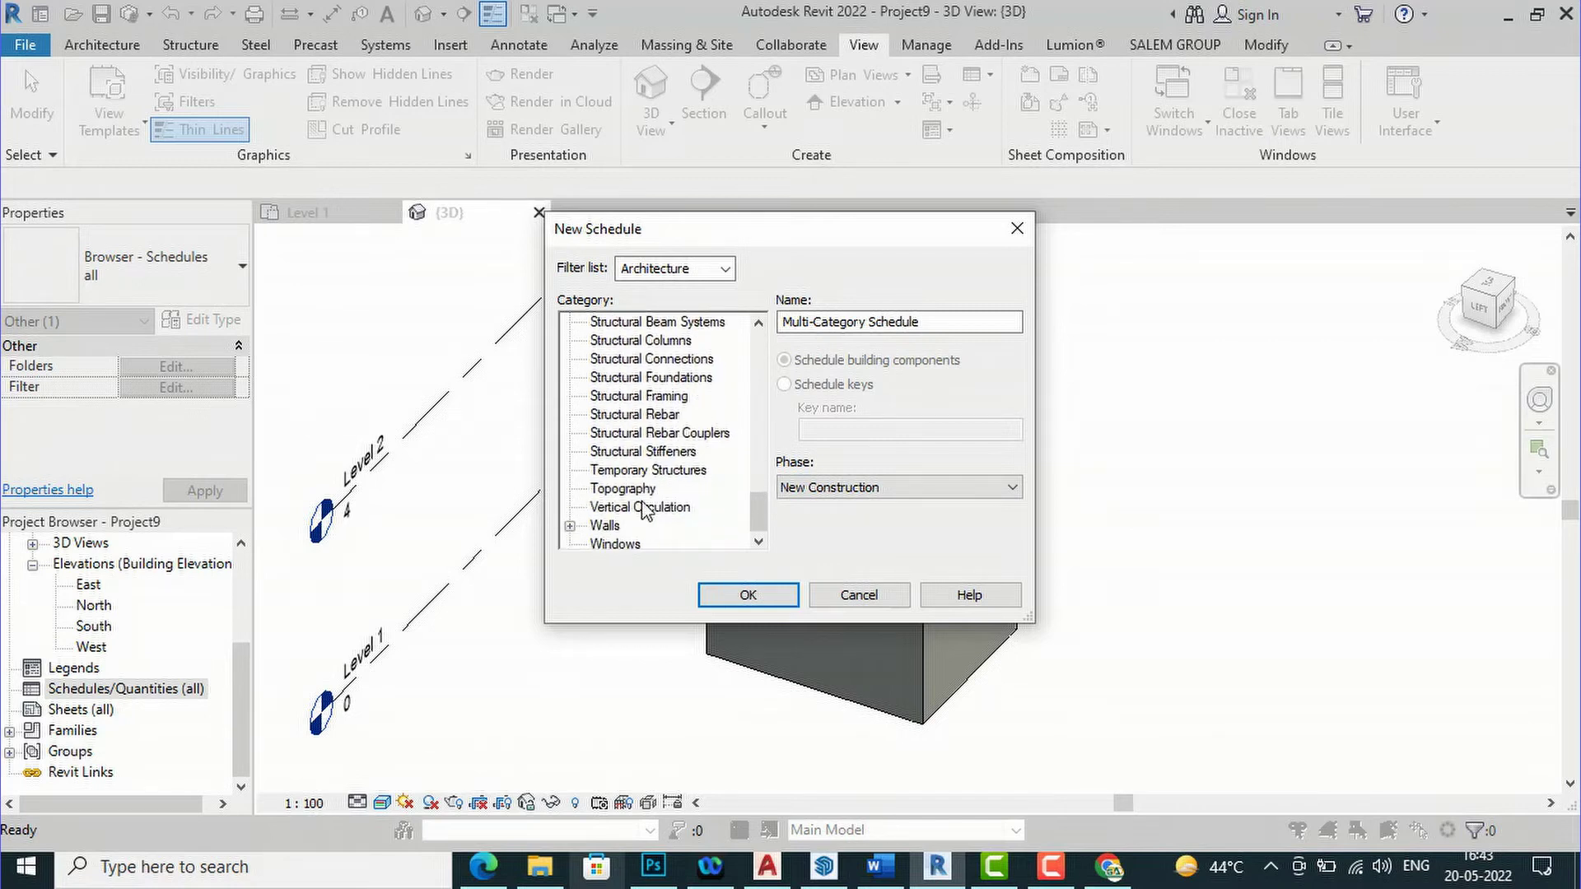
pyautogui.click(606, 526)
pyautogui.scroll(-1, 613, 527)
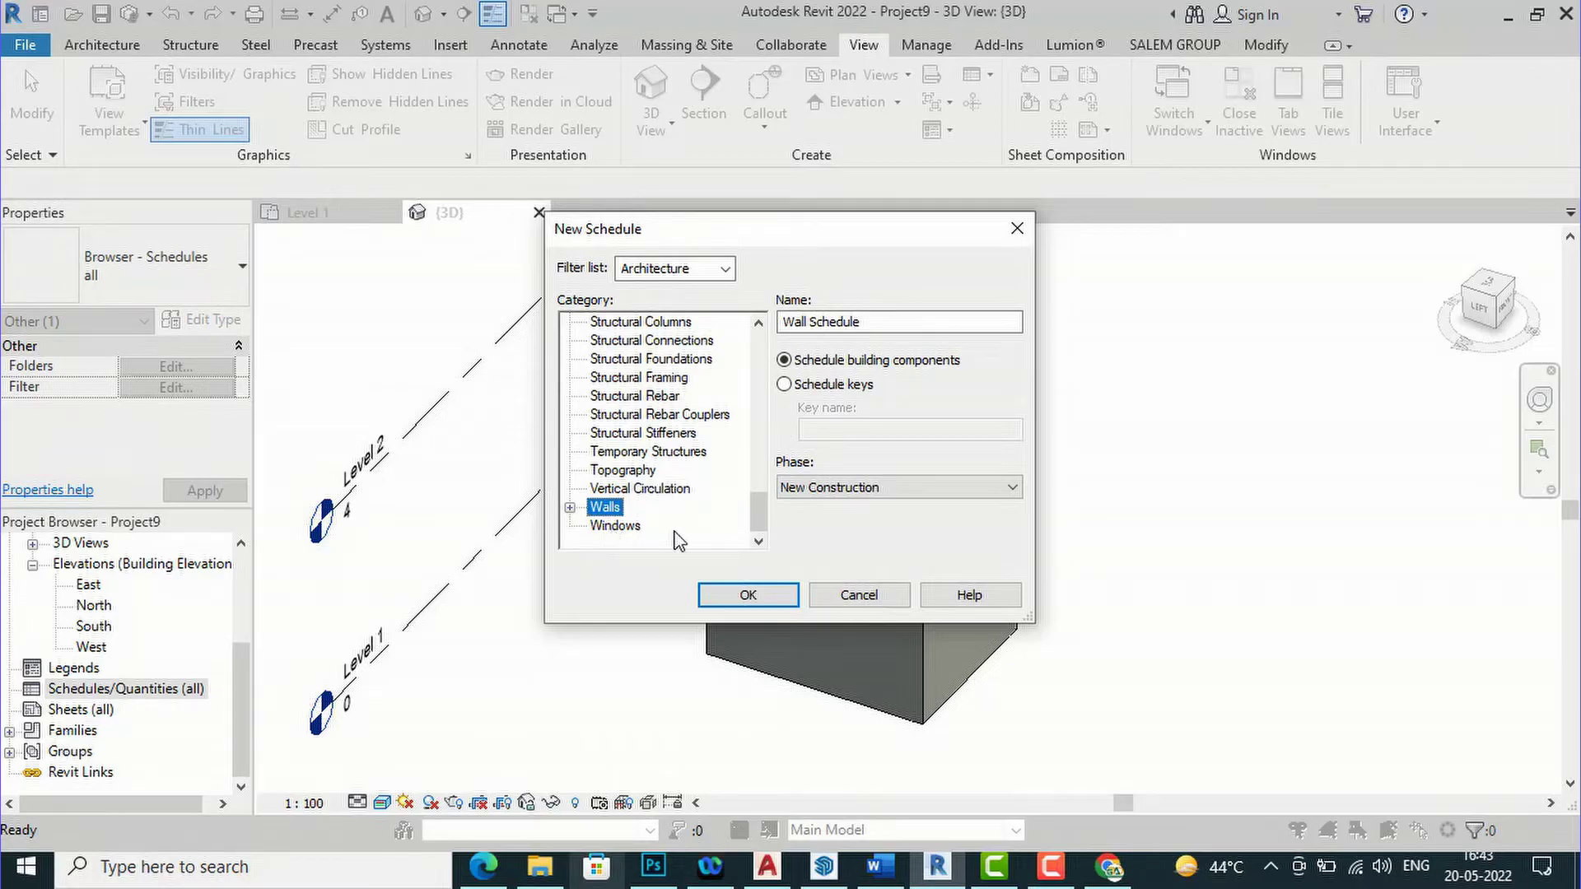
pyautogui.click(749, 595)
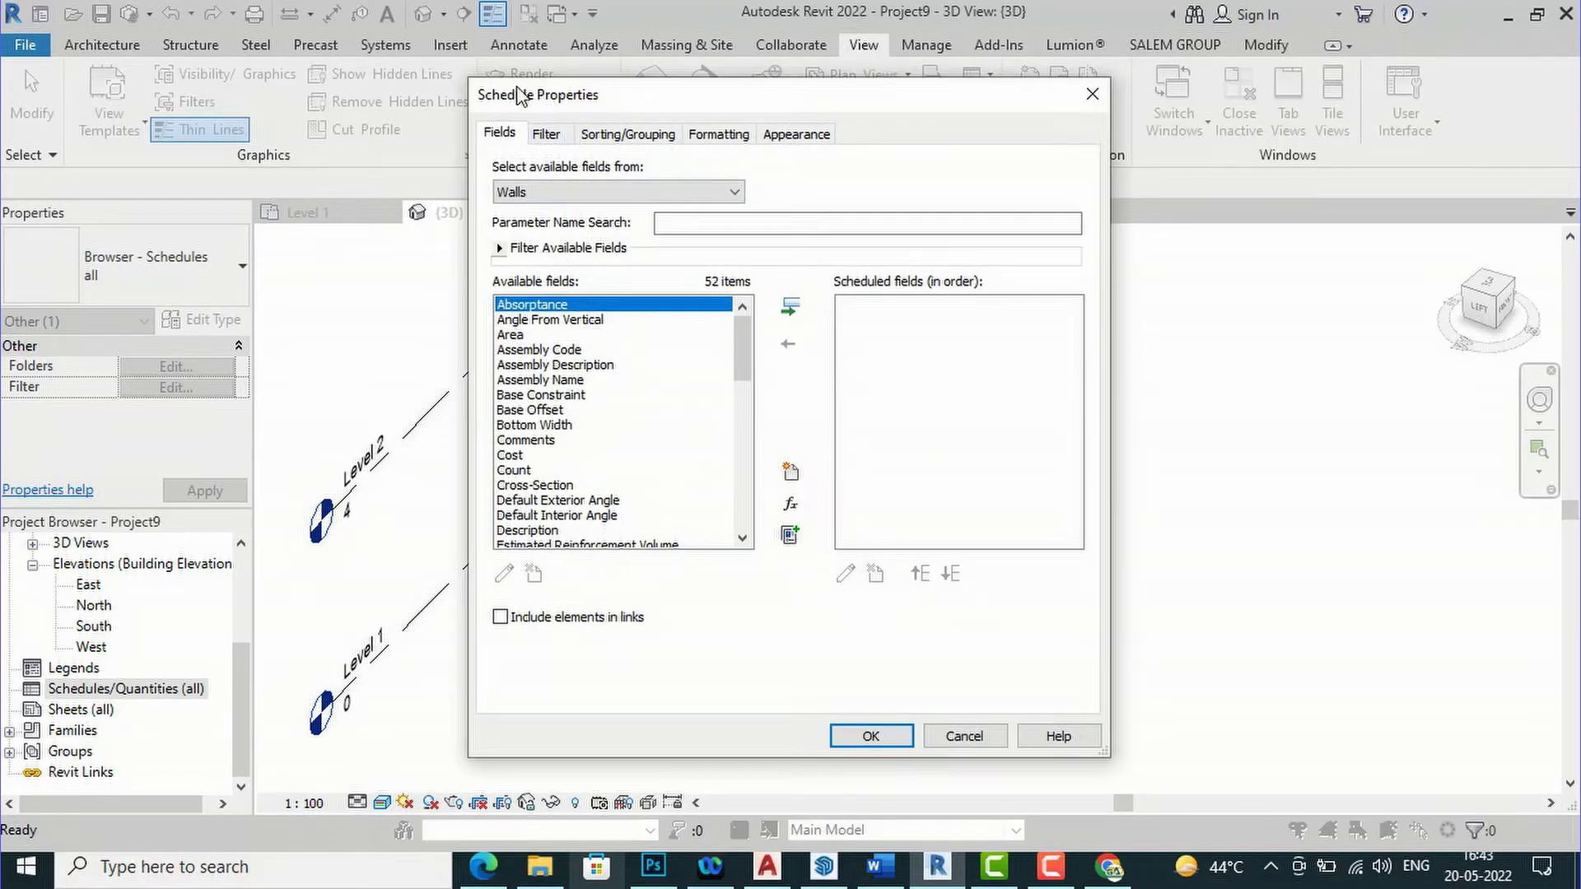
# Add the Area and Volume fields to the wall schedule
pyautogui.click(515, 337)
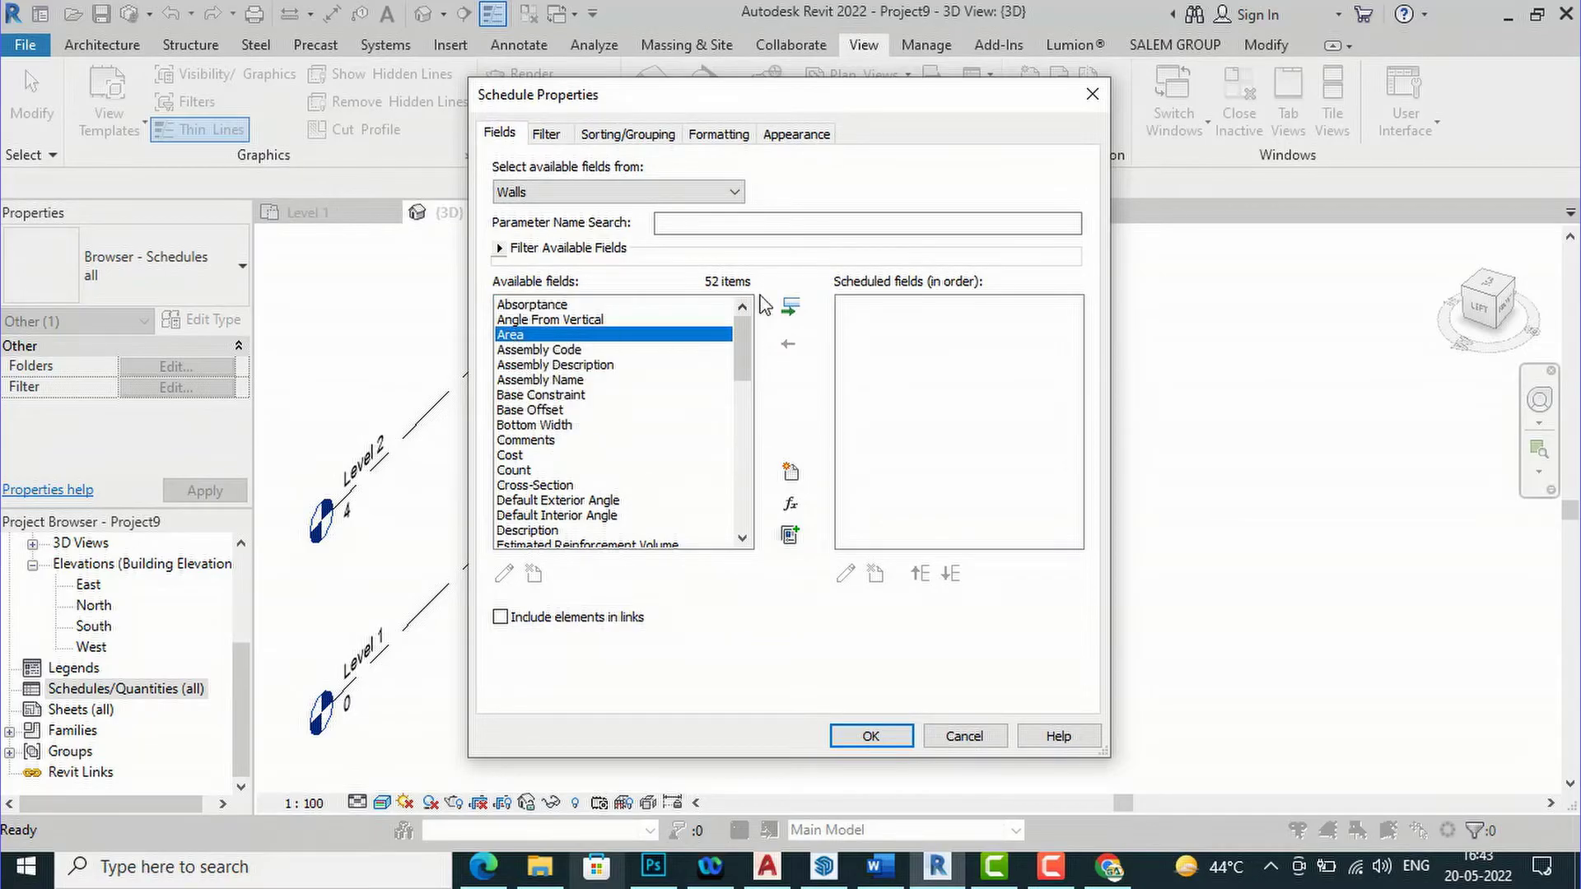
pyautogui.click(790, 308)
pyautogui.scroll(-6, 554, 467)
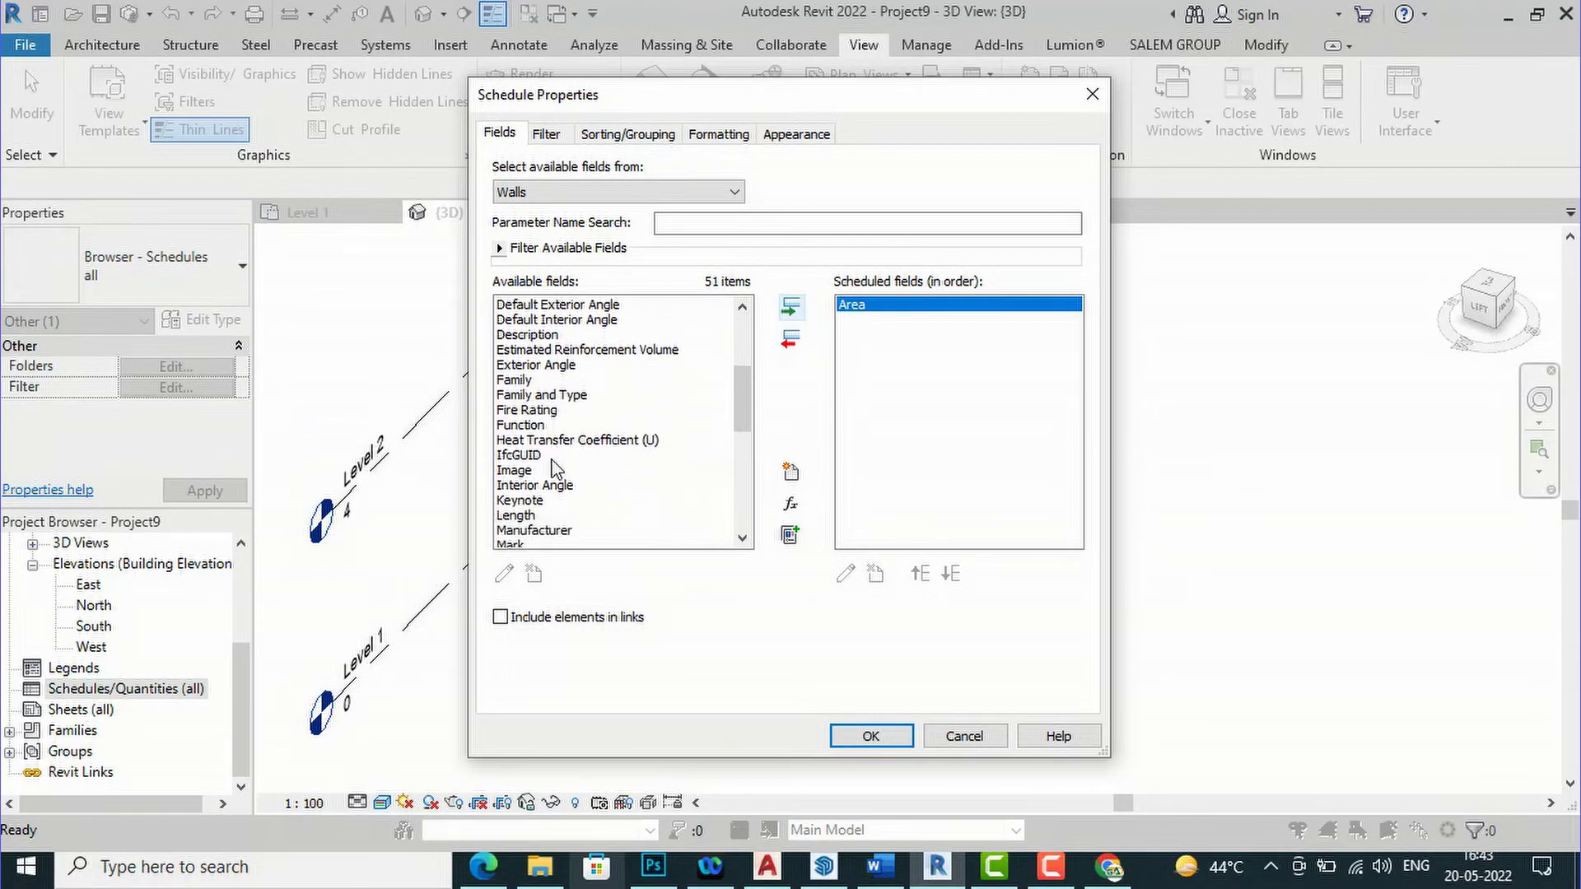
pyautogui.scroll(-6, 553, 466)
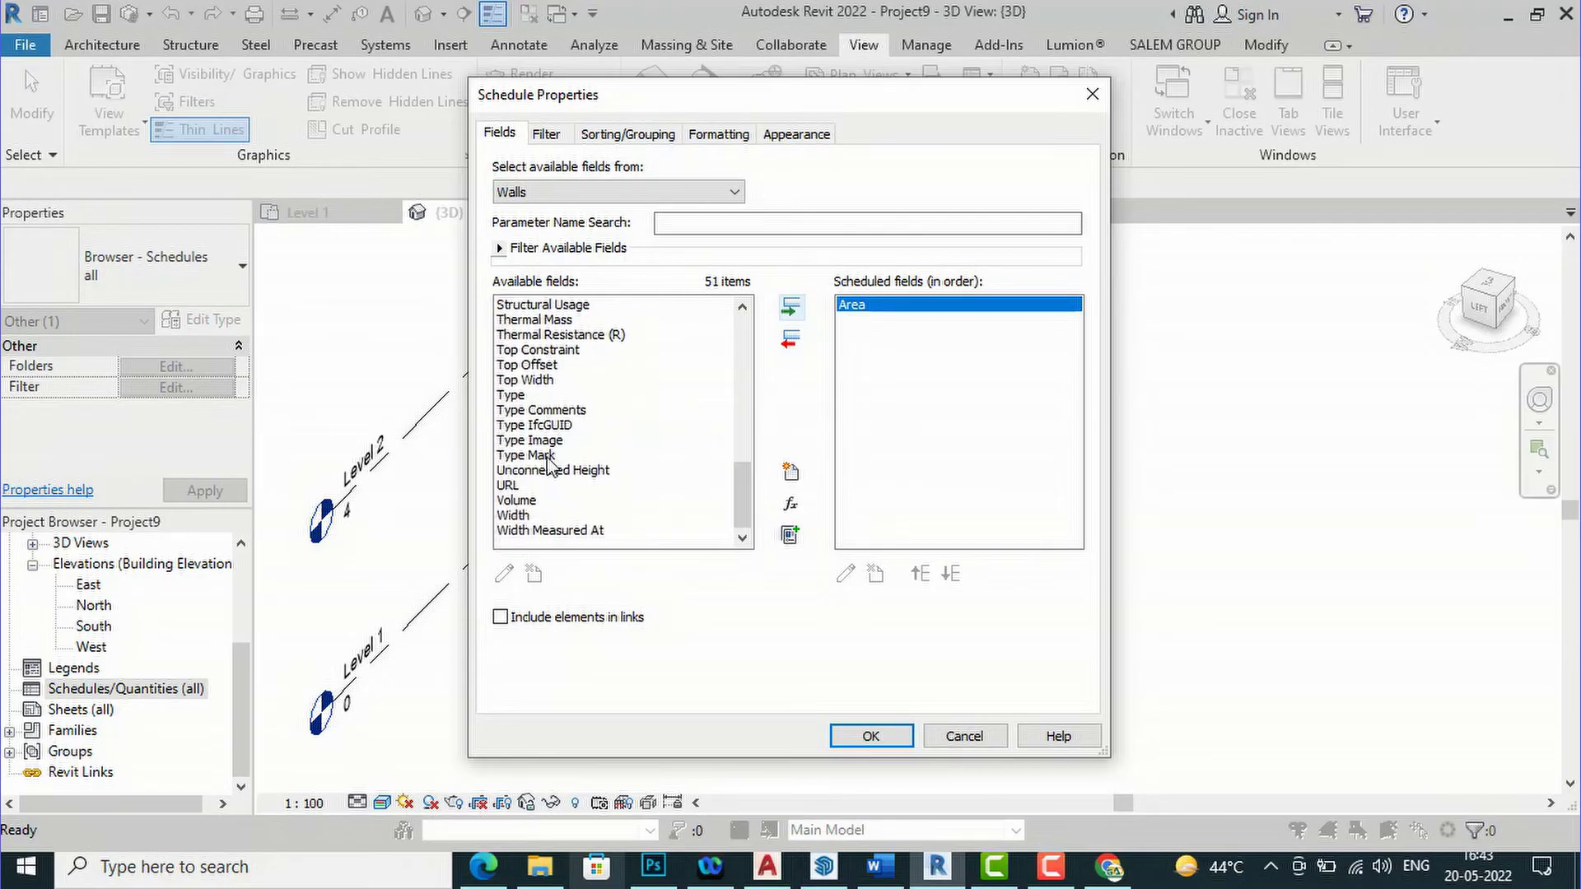
pyautogui.click(524, 500)
pyautogui.click(789, 313)
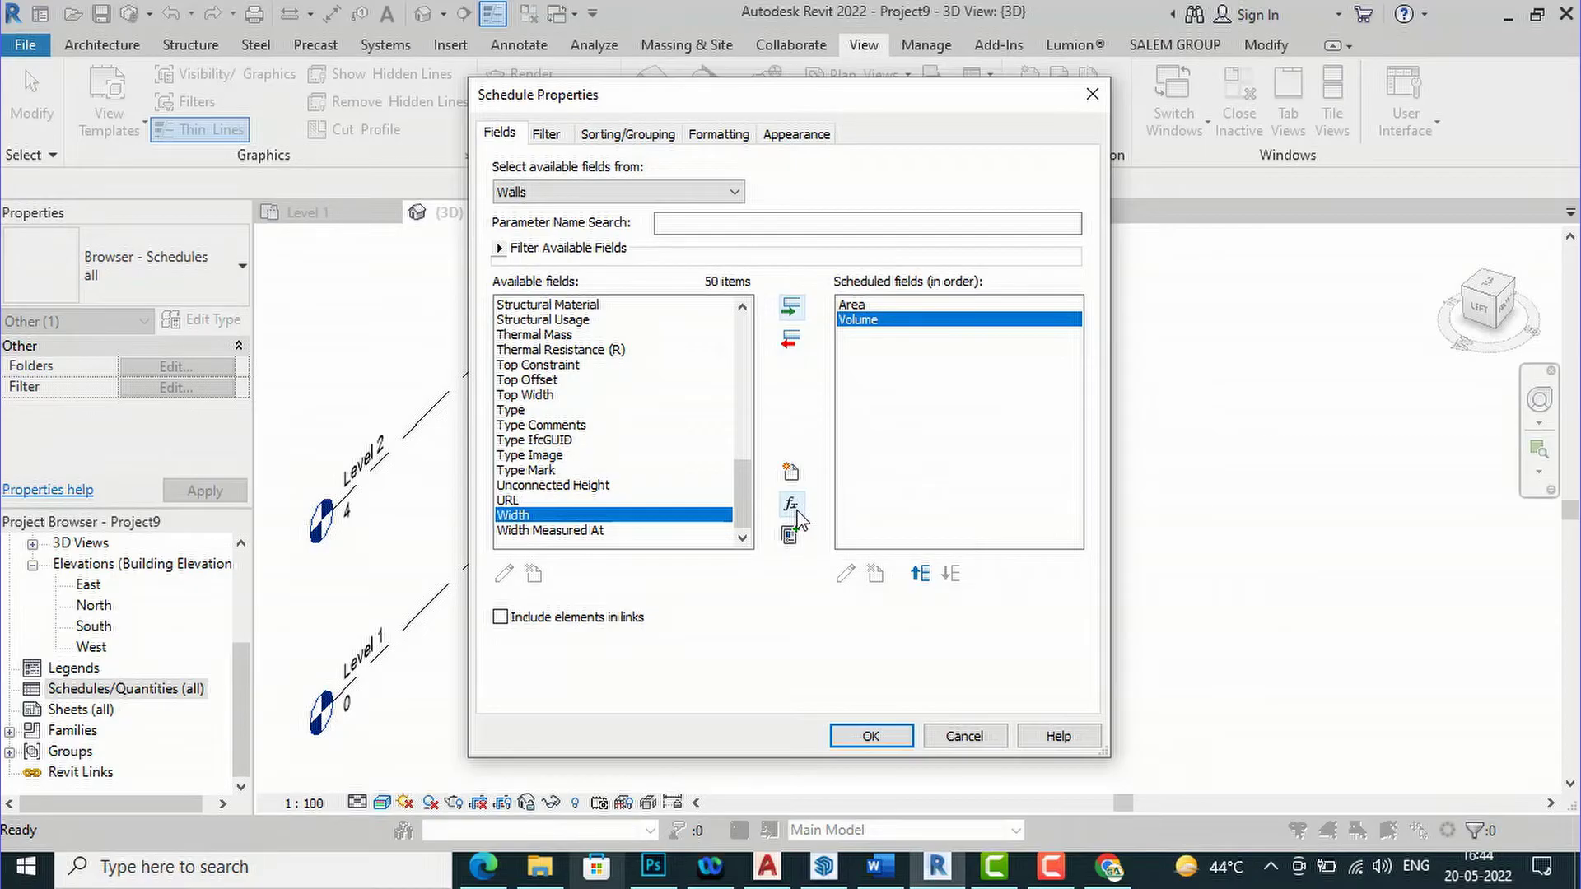
# Start a calculated value named Number of Bricks for the wall schedule, as a formula of type Number
pyautogui.click(796, 512)
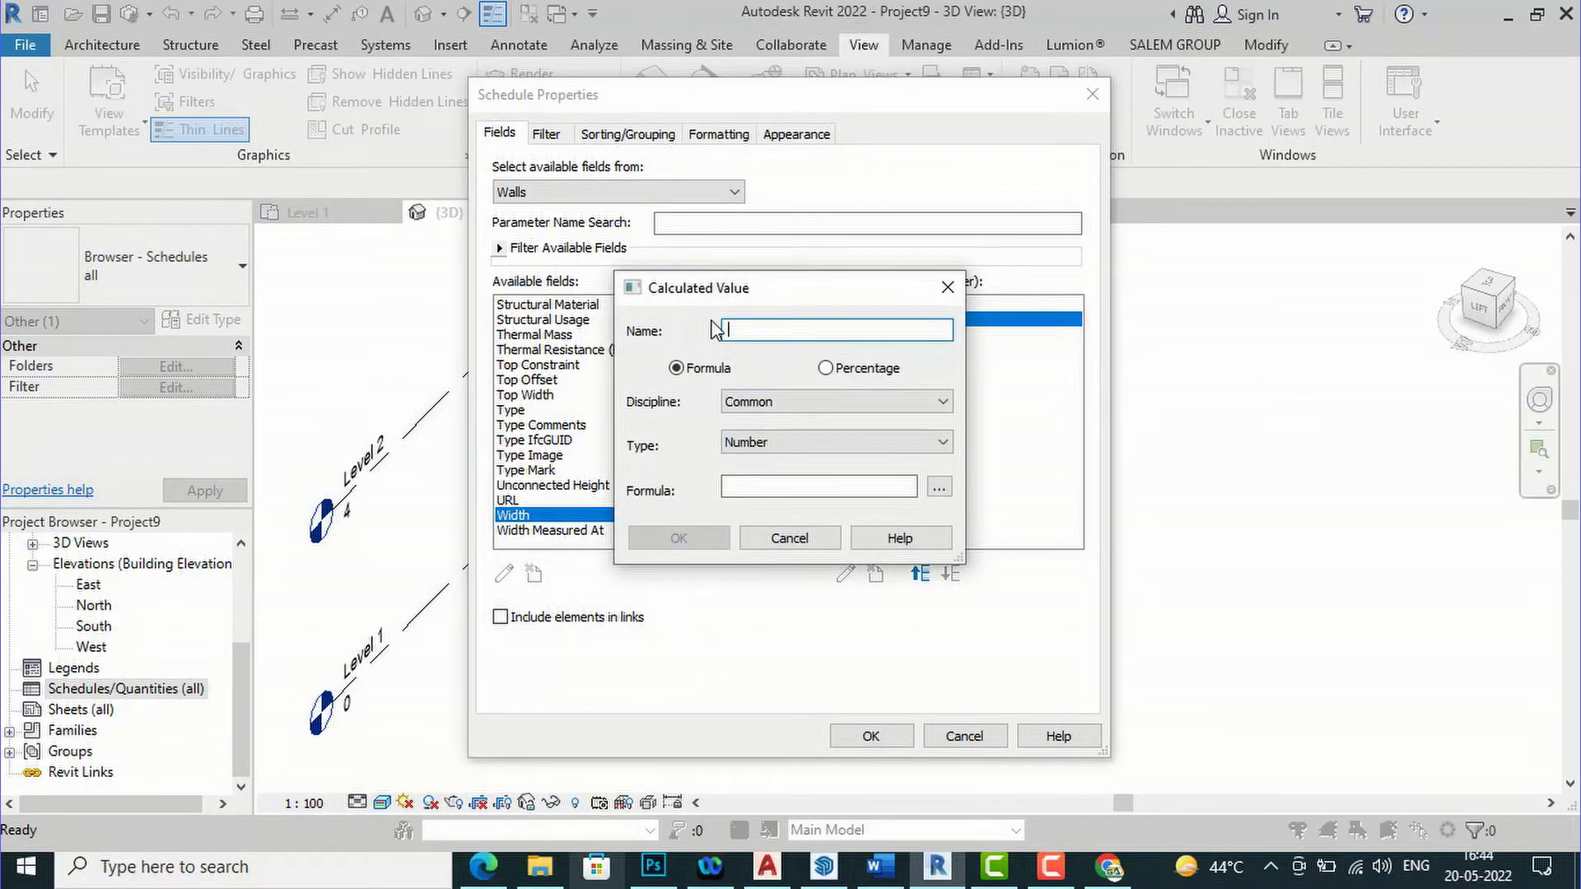
pyautogui.write('Numbe')
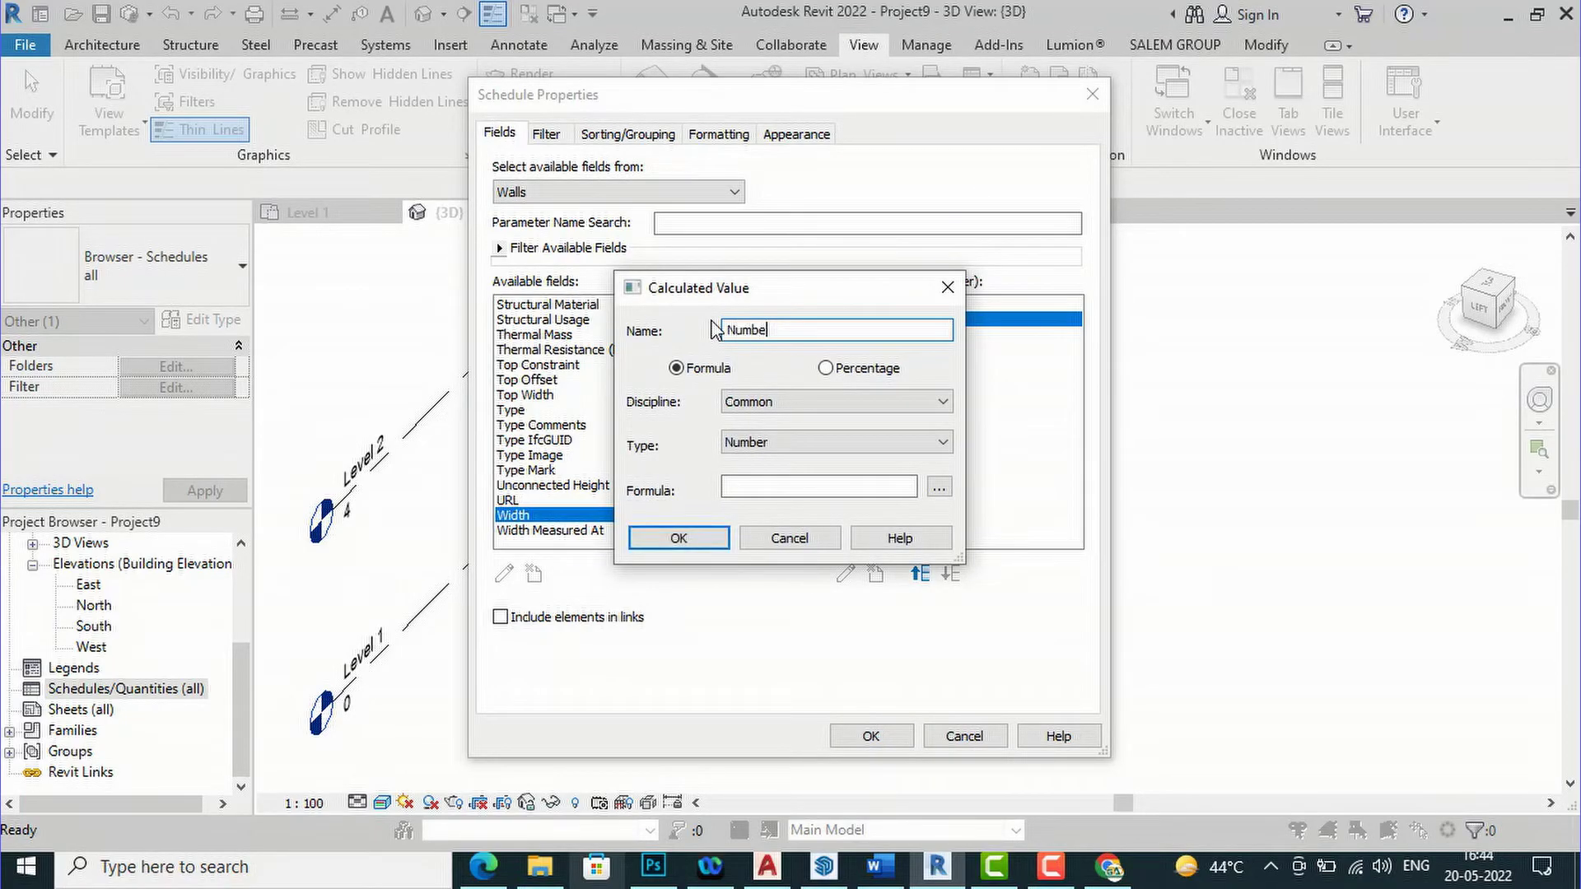
pyautogui.write('r of Bricks')
pyautogui.click(777, 445)
pyautogui.click(777, 445)
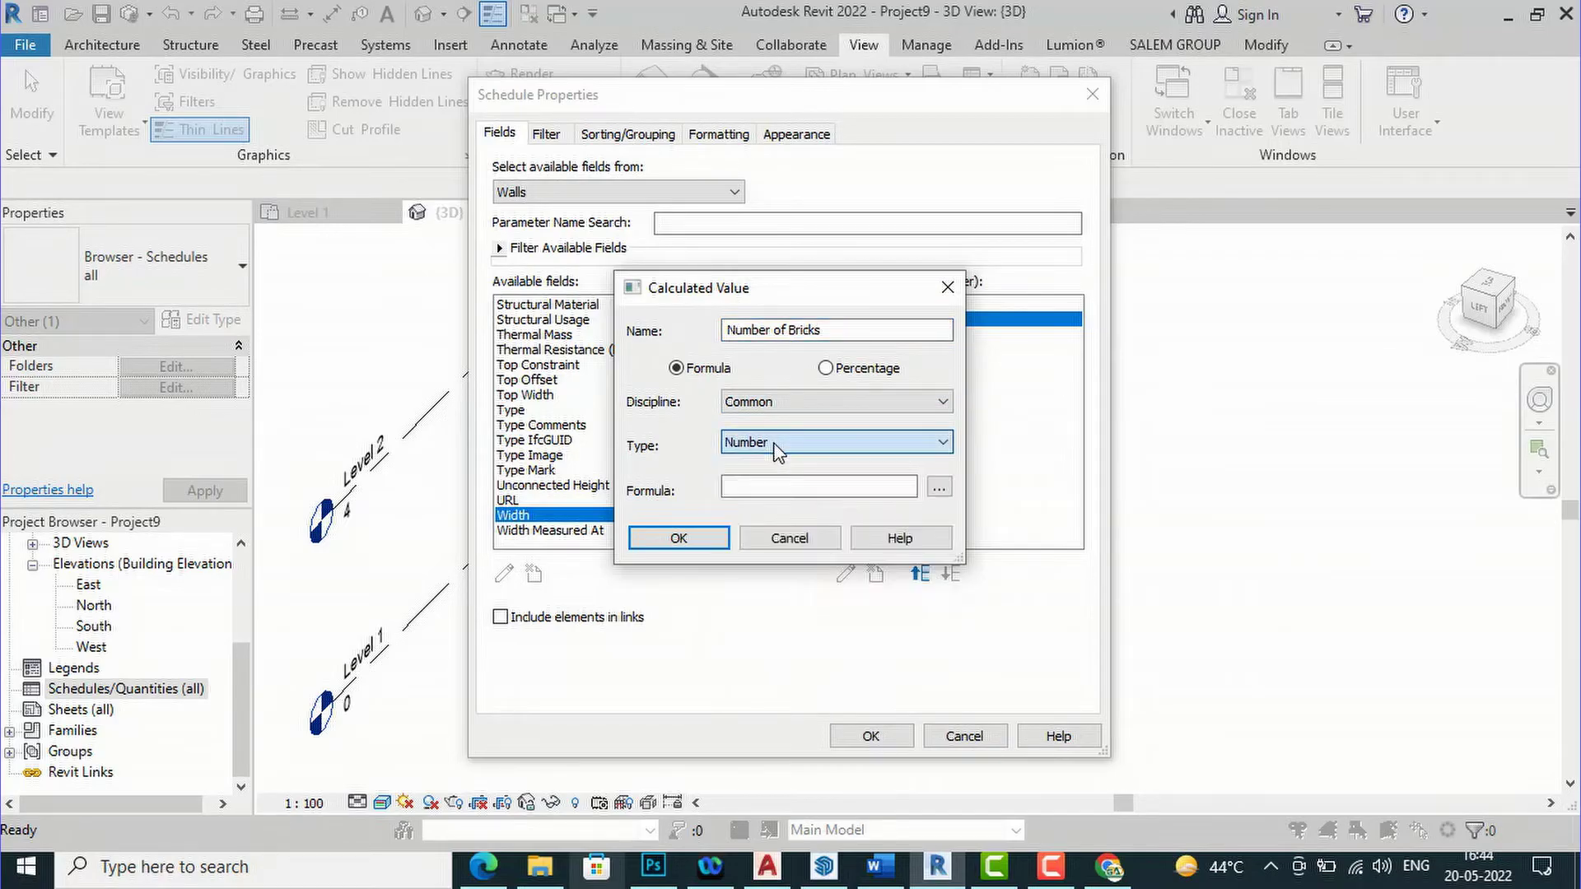
pyautogui.click(748, 487)
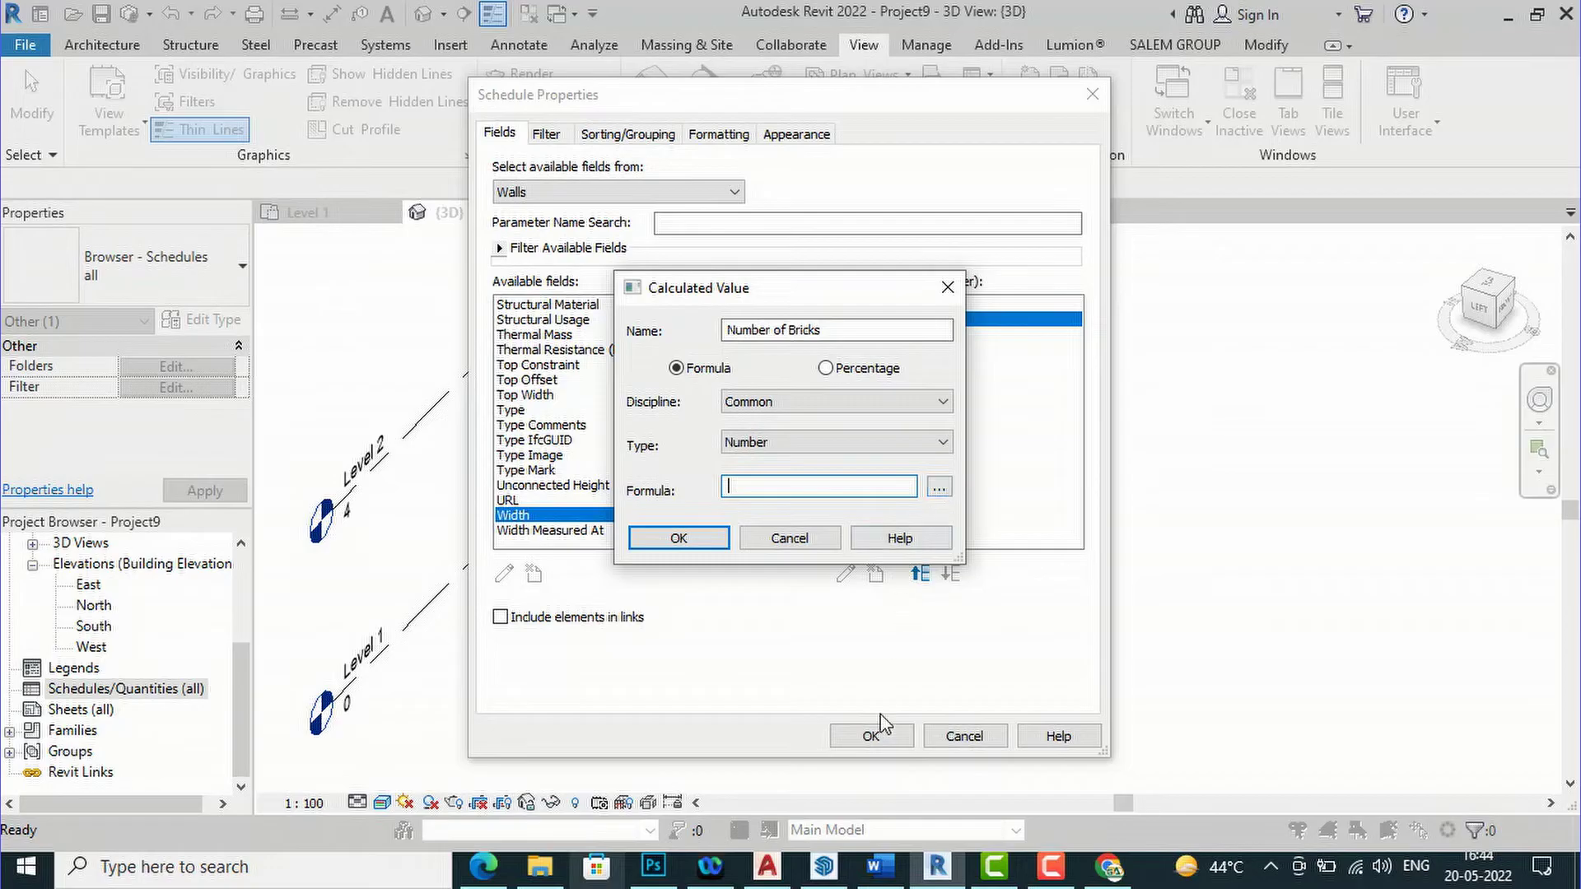
# Switch to the COST OF BRICKS document in Word and review the brick sizes and the bricks-per-cubic-metre calculation
pyautogui.click(881, 875)
pyautogui.scroll(-2, 896, 535)
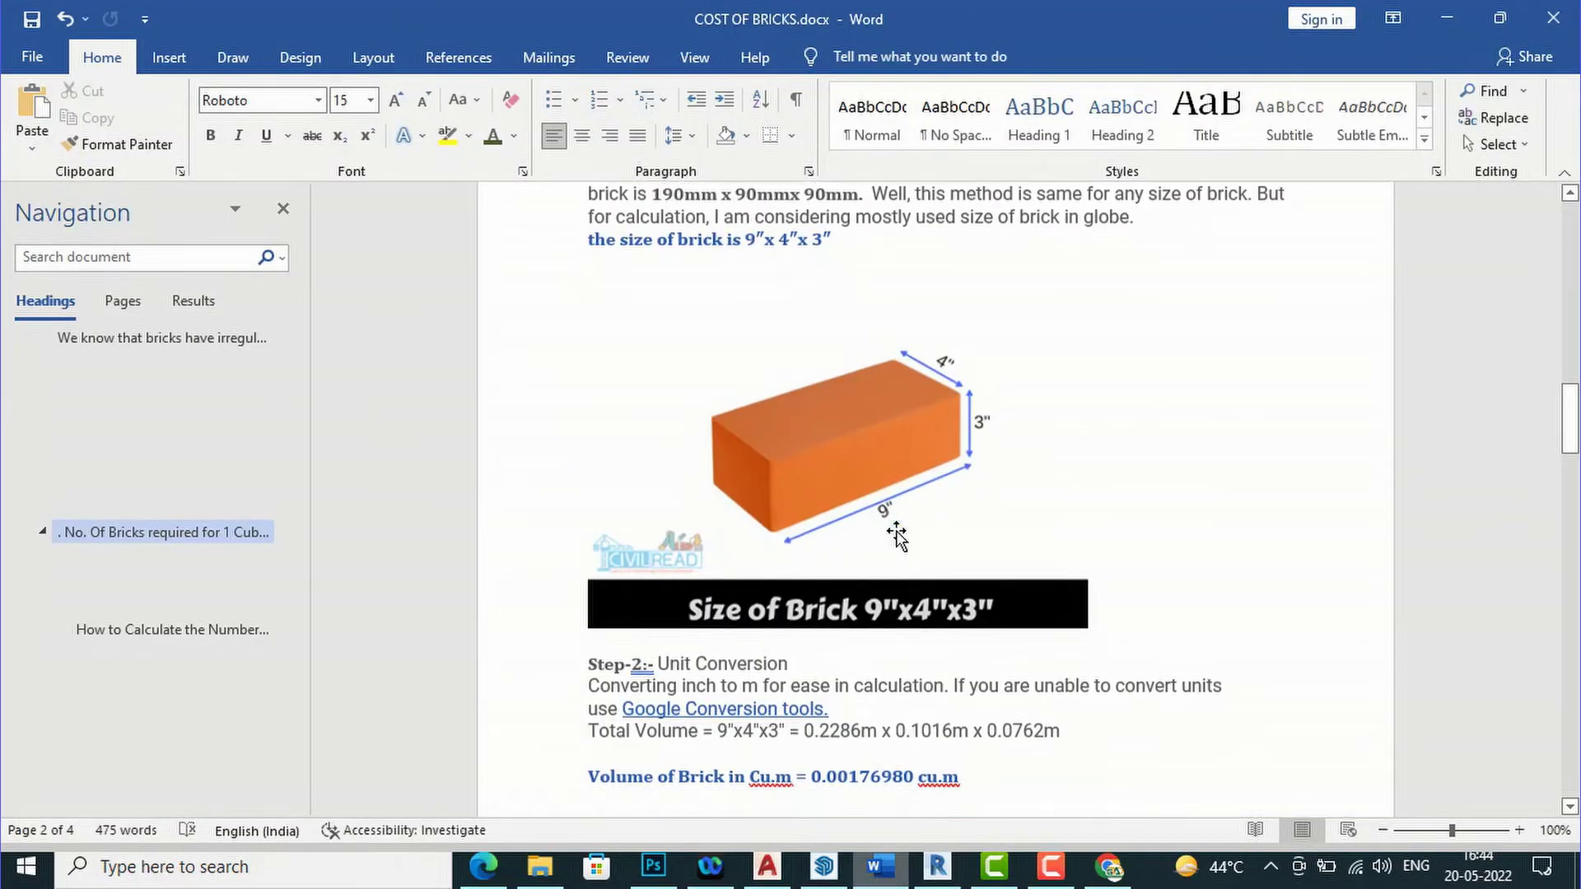
pyautogui.scroll(10, 906, 518)
pyautogui.scroll(5, 908, 516)
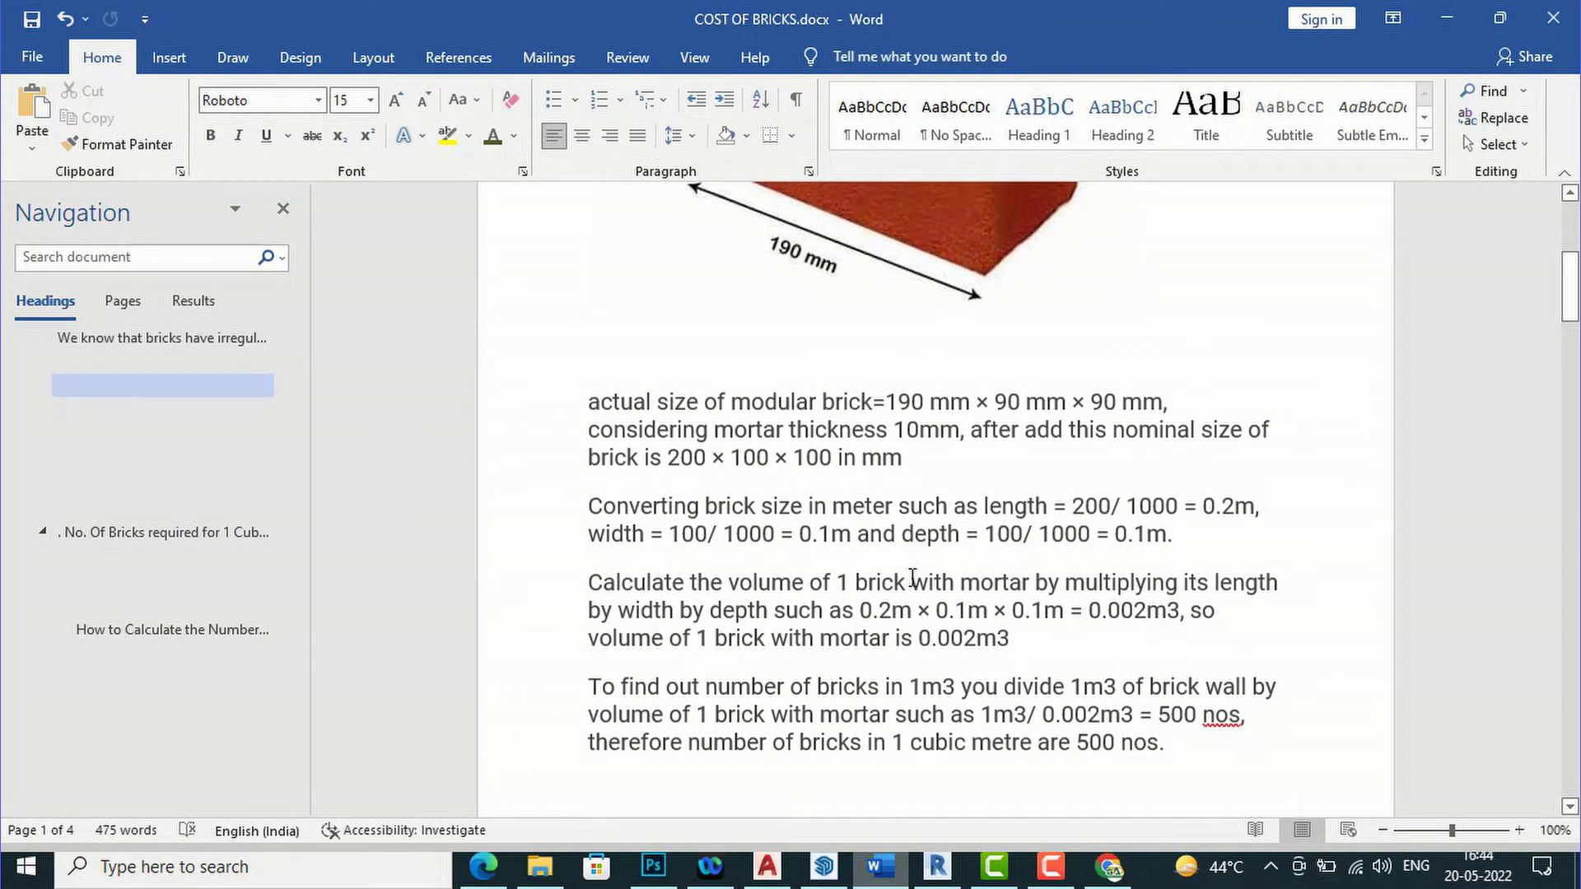
pyautogui.scroll(3, 857, 565)
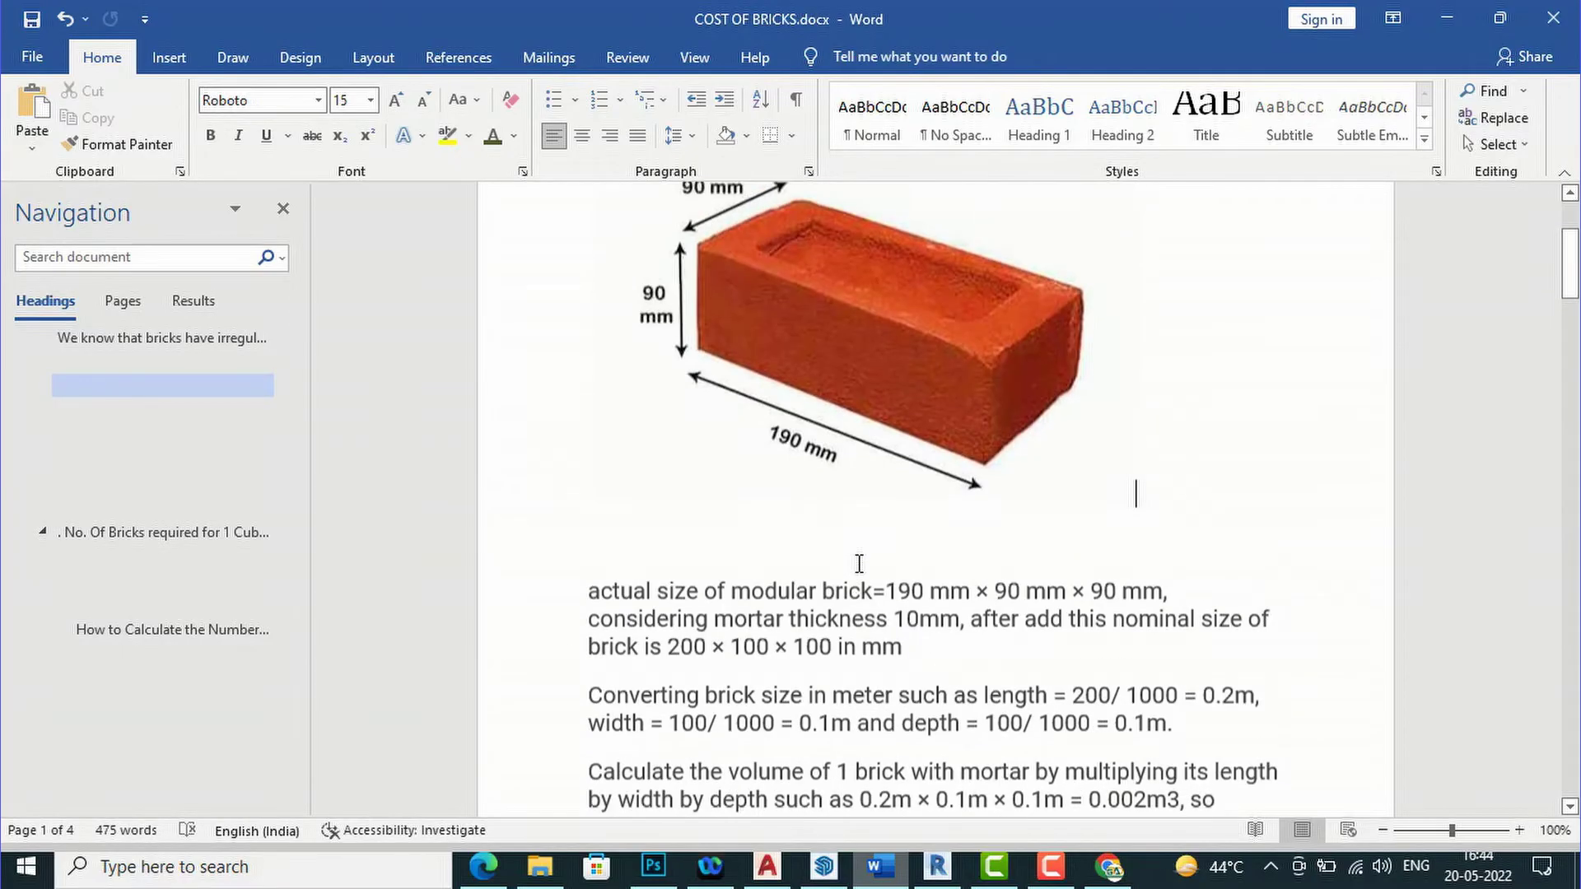
pyautogui.scroll(-5, 785, 408)
pyautogui.scroll(-10, 911, 670)
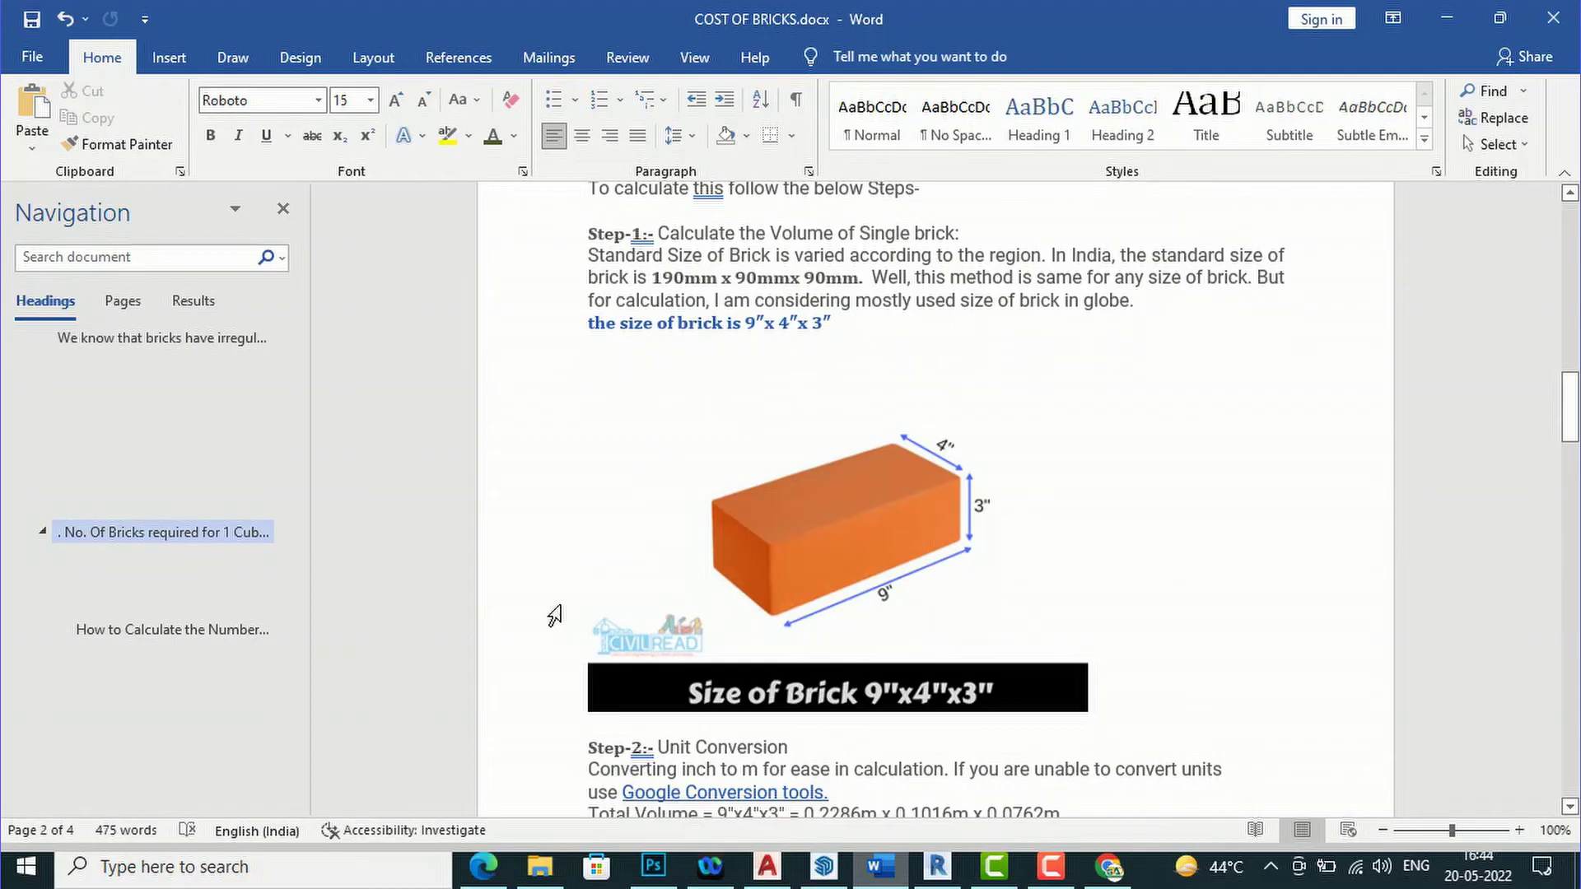
# Switch to Revit, set the Number of Bricks formula to Volume/0.002m^3, and generate the wall schedule
pyautogui.click(934, 869)
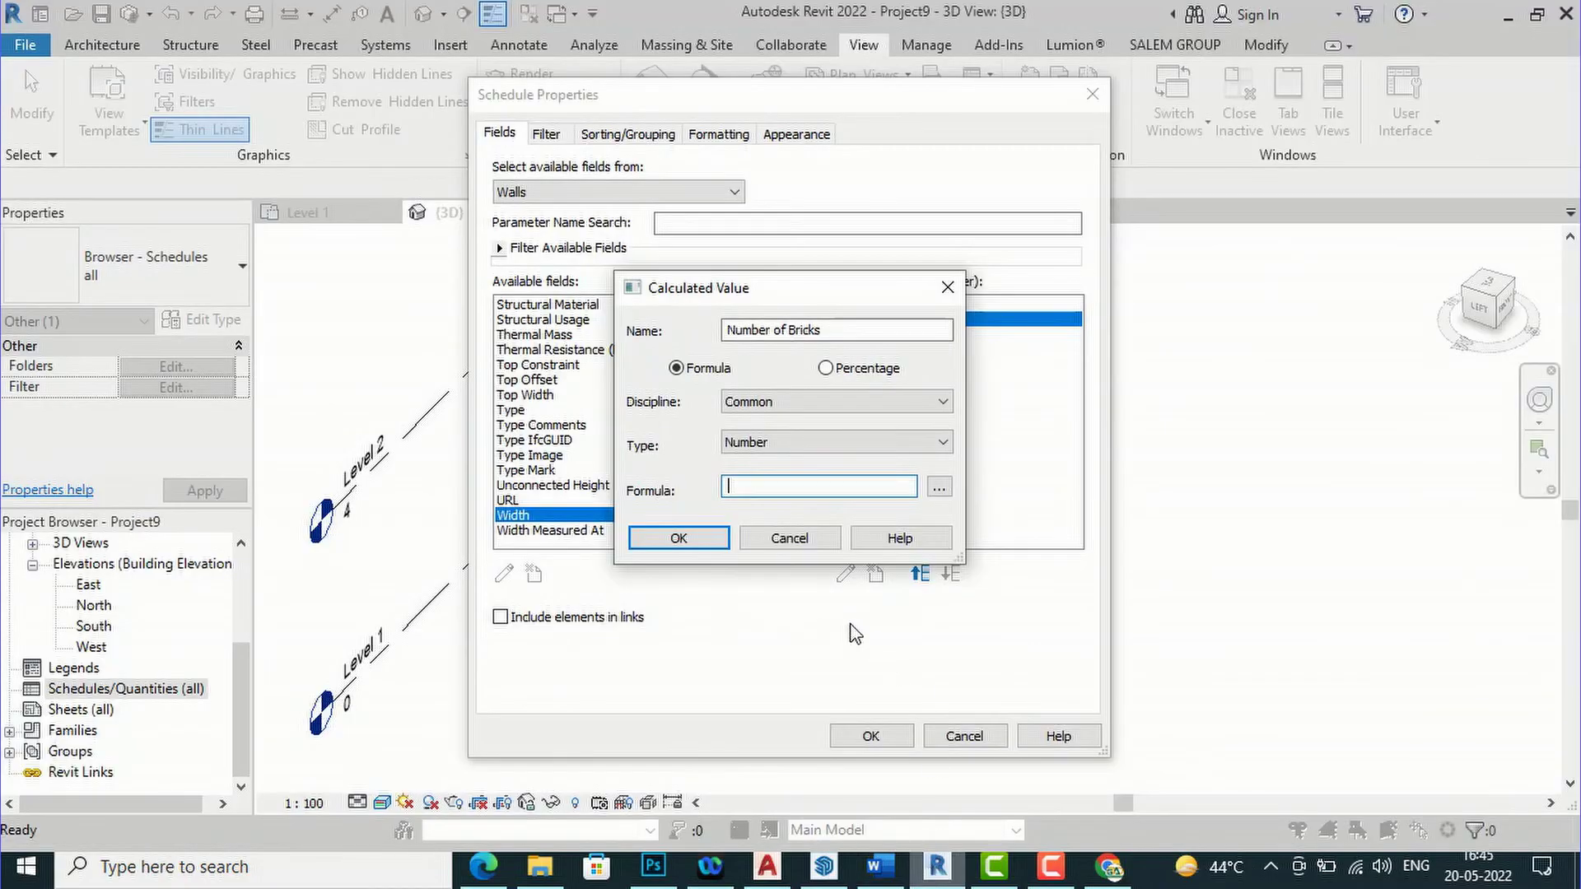
pyautogui.click(939, 488)
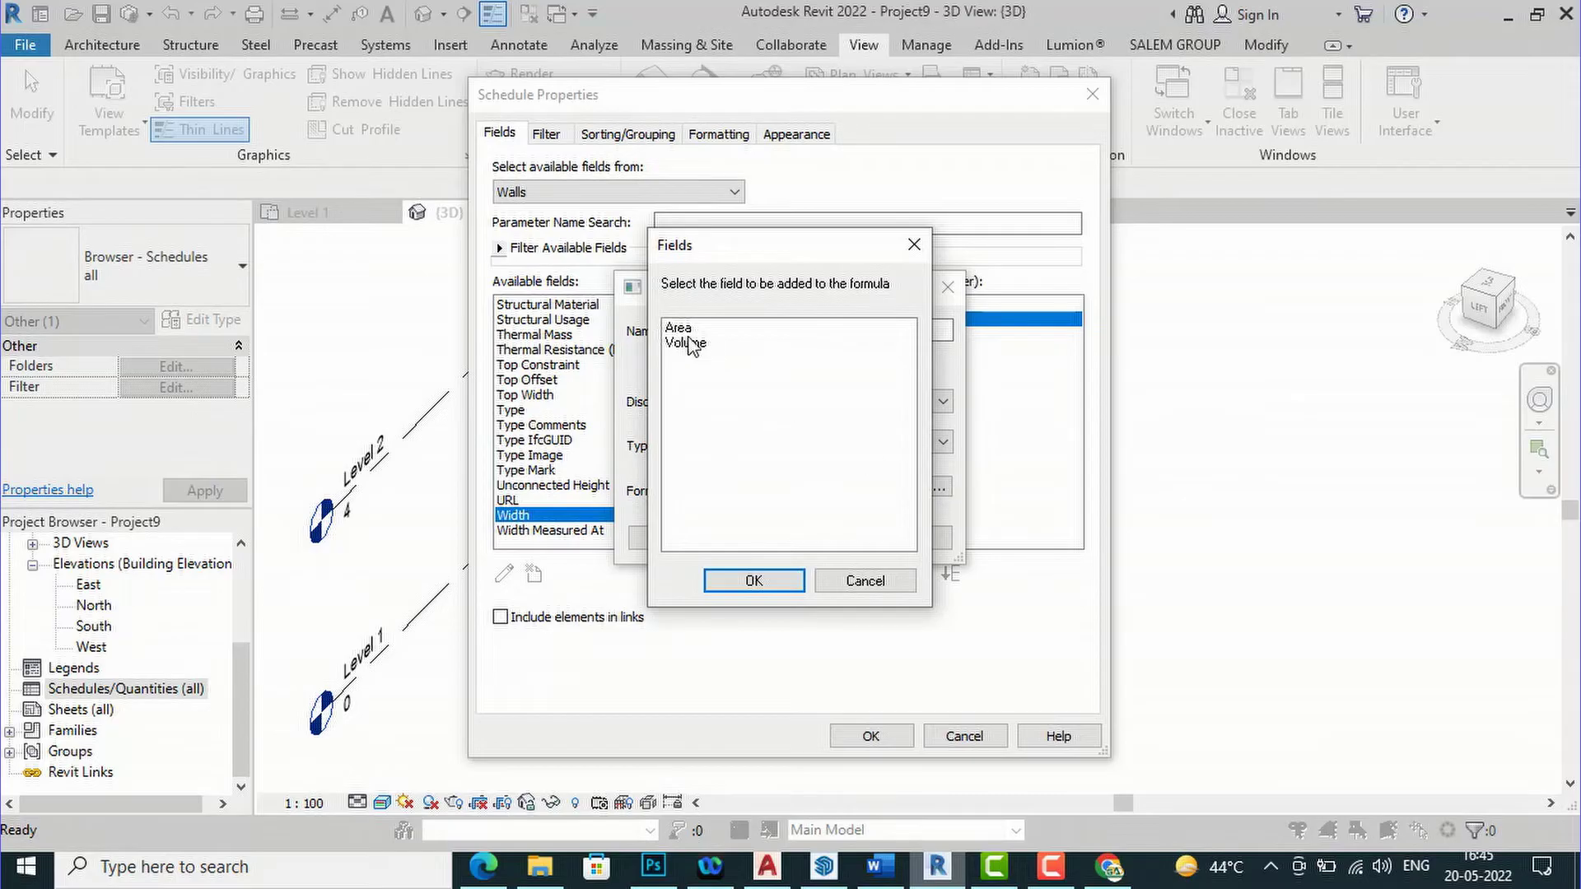
pyautogui.click(687, 345)
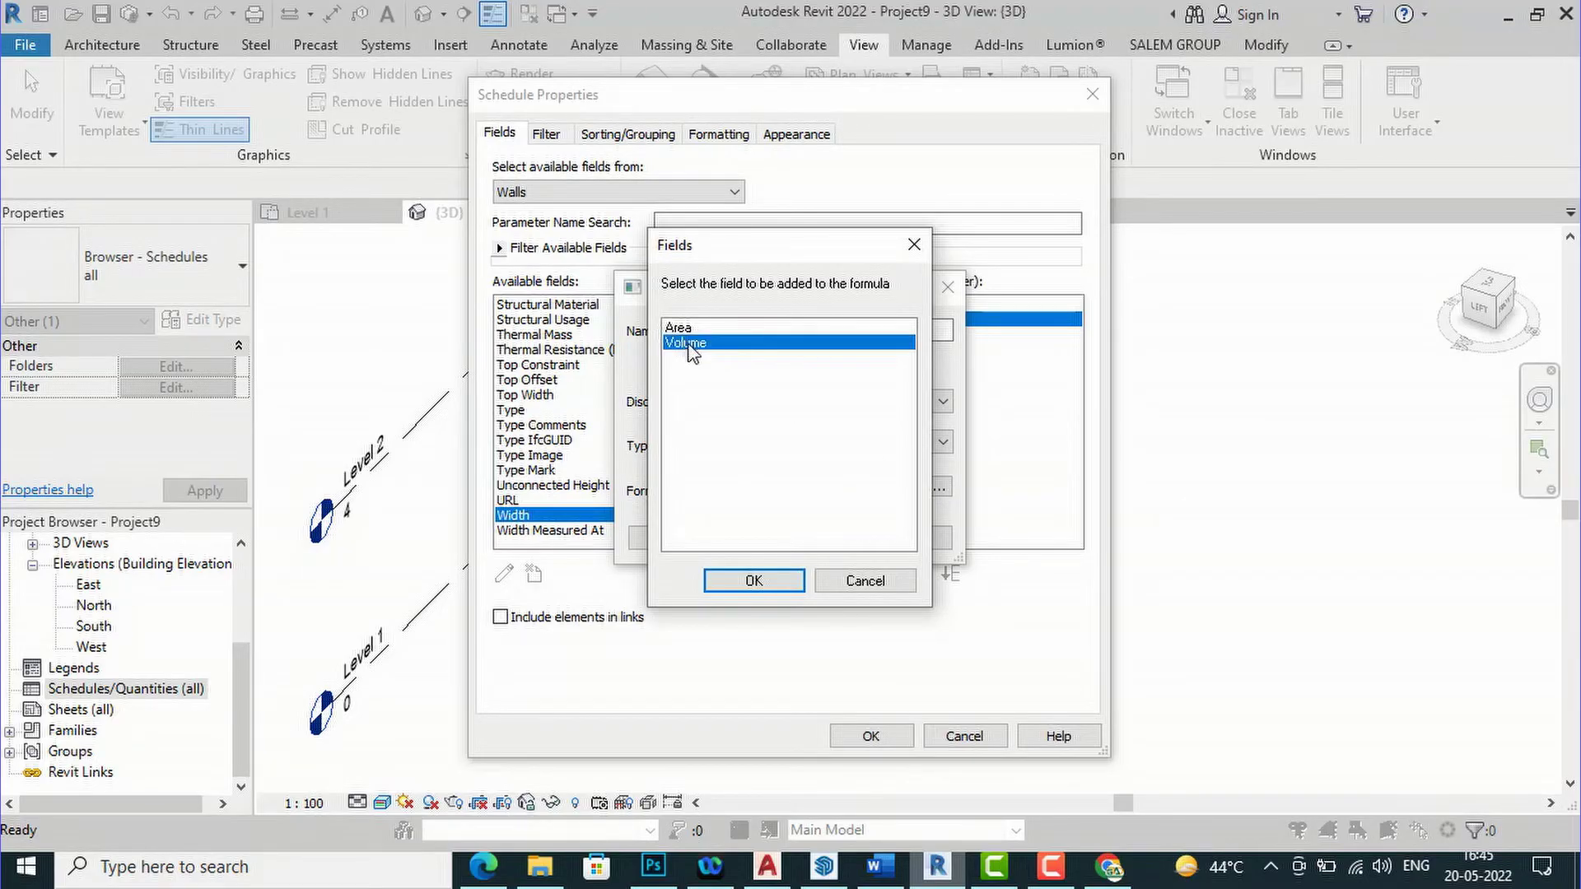
pyautogui.click(753, 581)
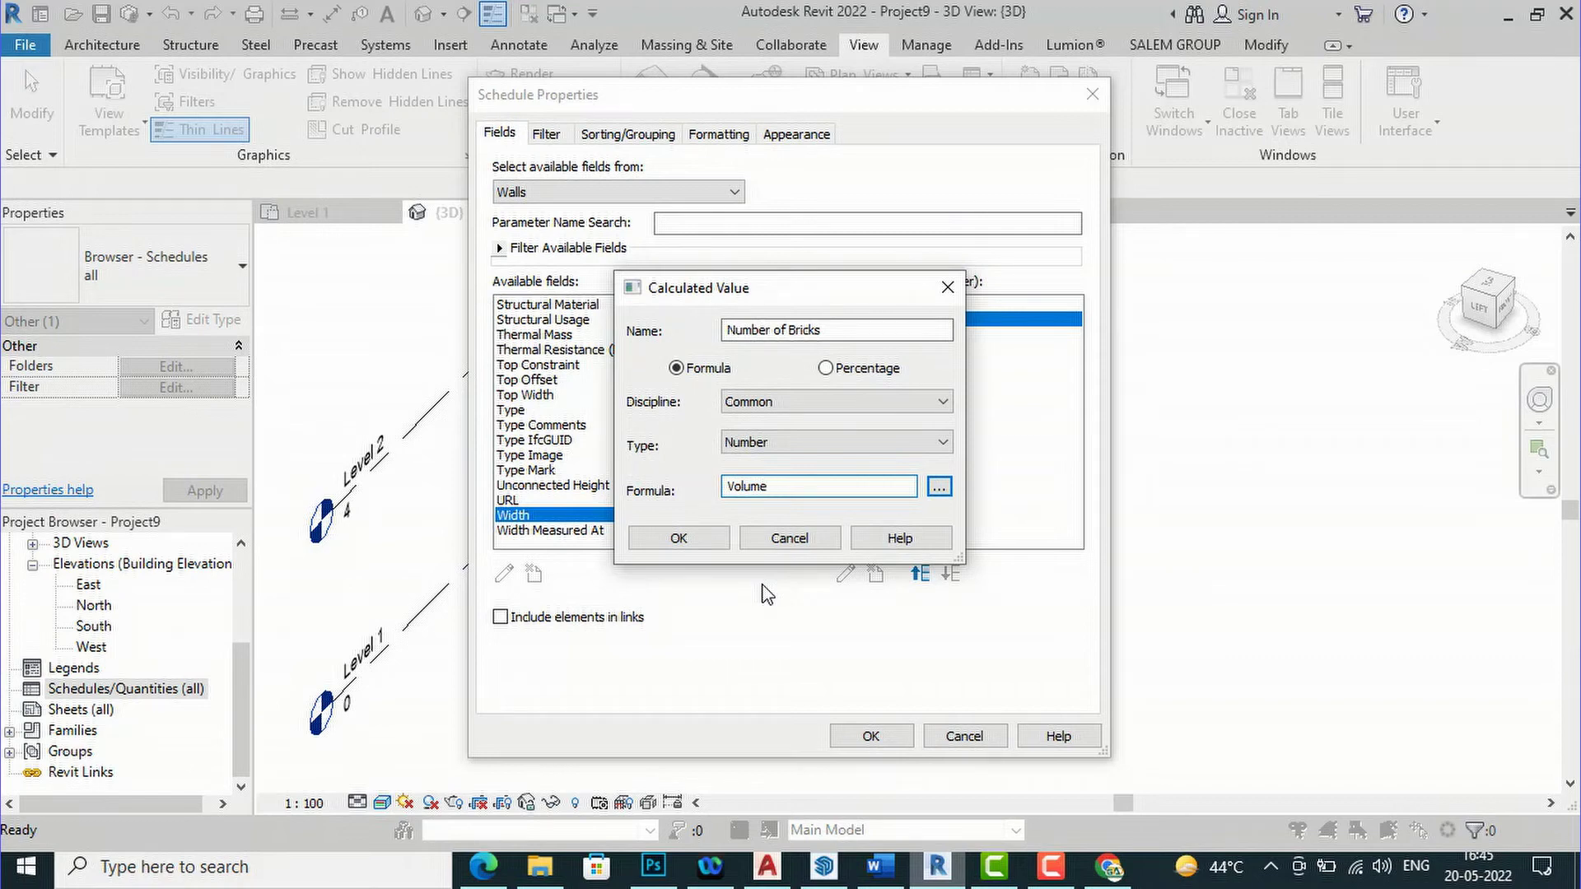
pyautogui.write('/0.002m')
pyautogui.press('BackSpace')
pyautogui.write('m^3')
pyautogui.click(687, 540)
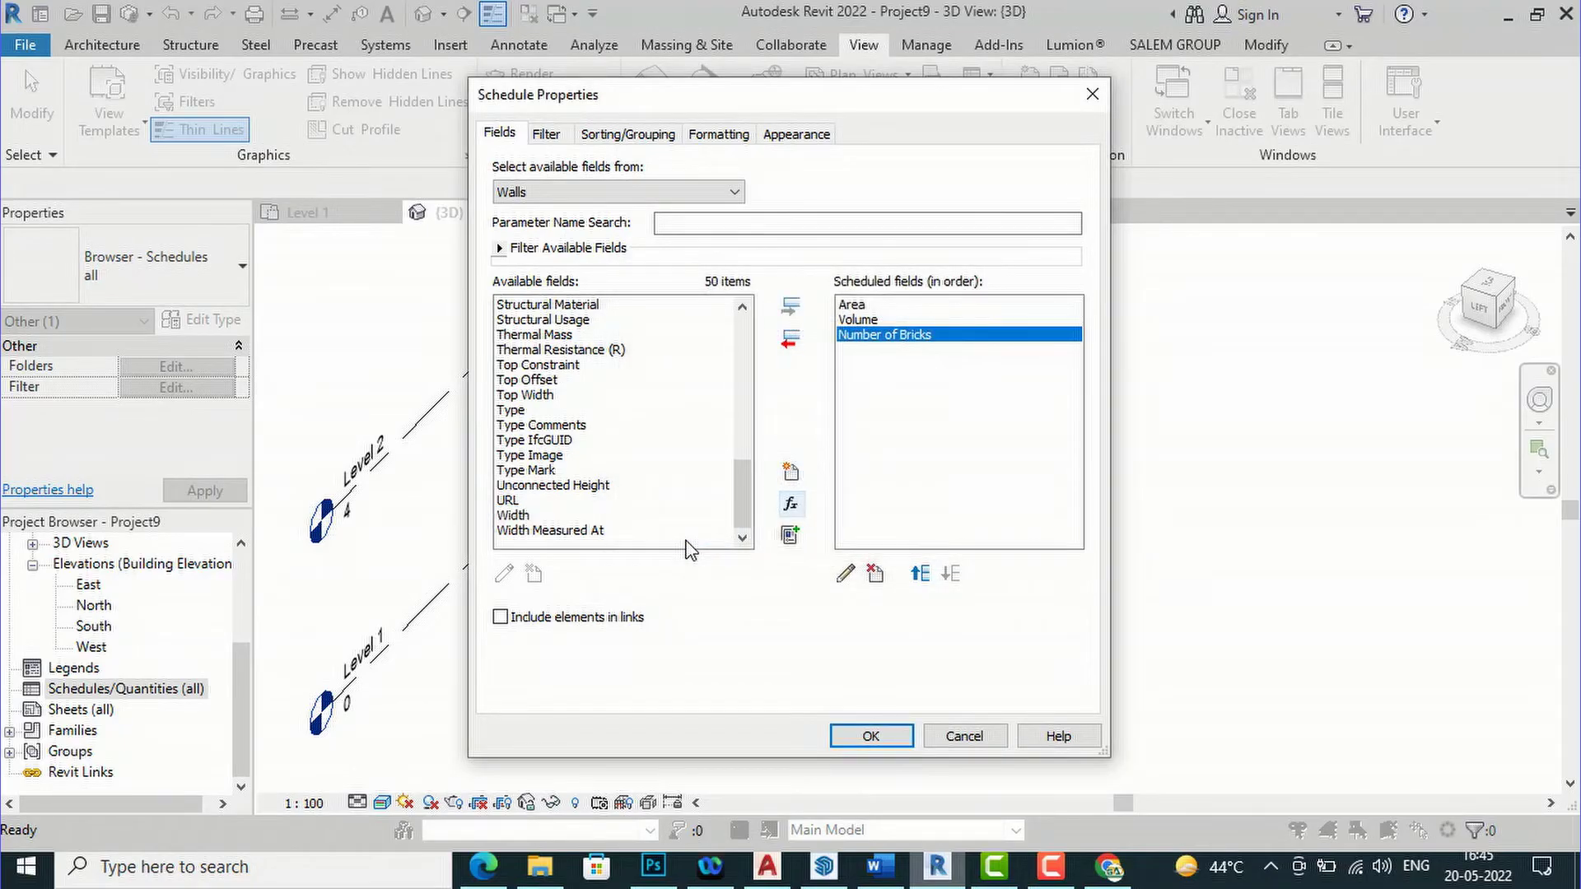
pyautogui.click(859, 739)
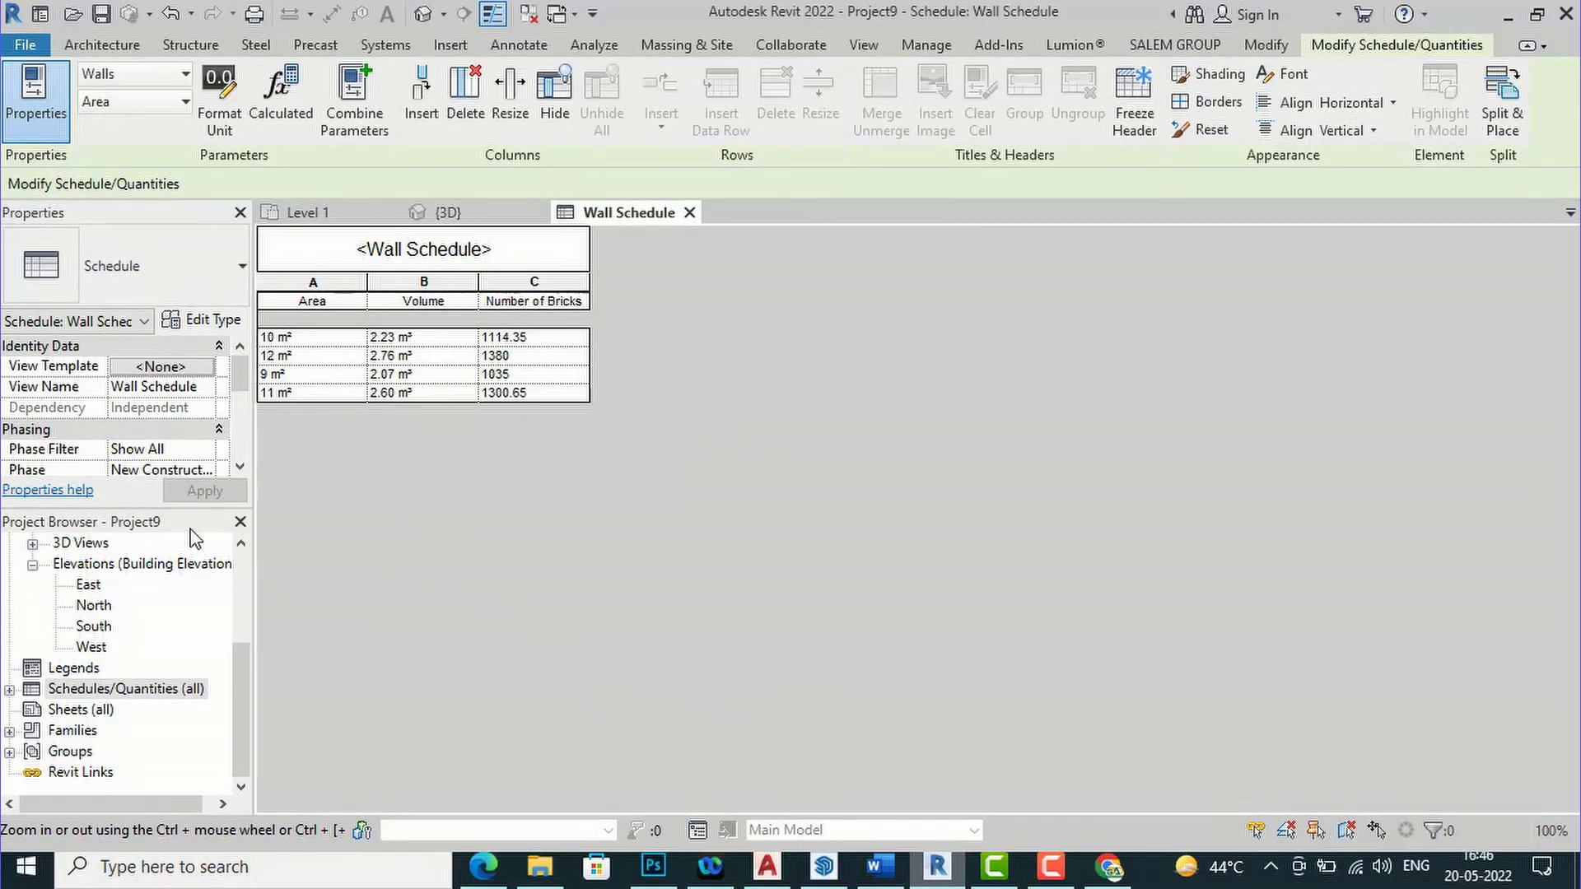
# Reopen the wall schedule's fields and start a calculated value named cost of bricks, as a formula of type Number
pyautogui.scroll(-1, 176, 438)
pyautogui.scroll(-2, 176, 438)
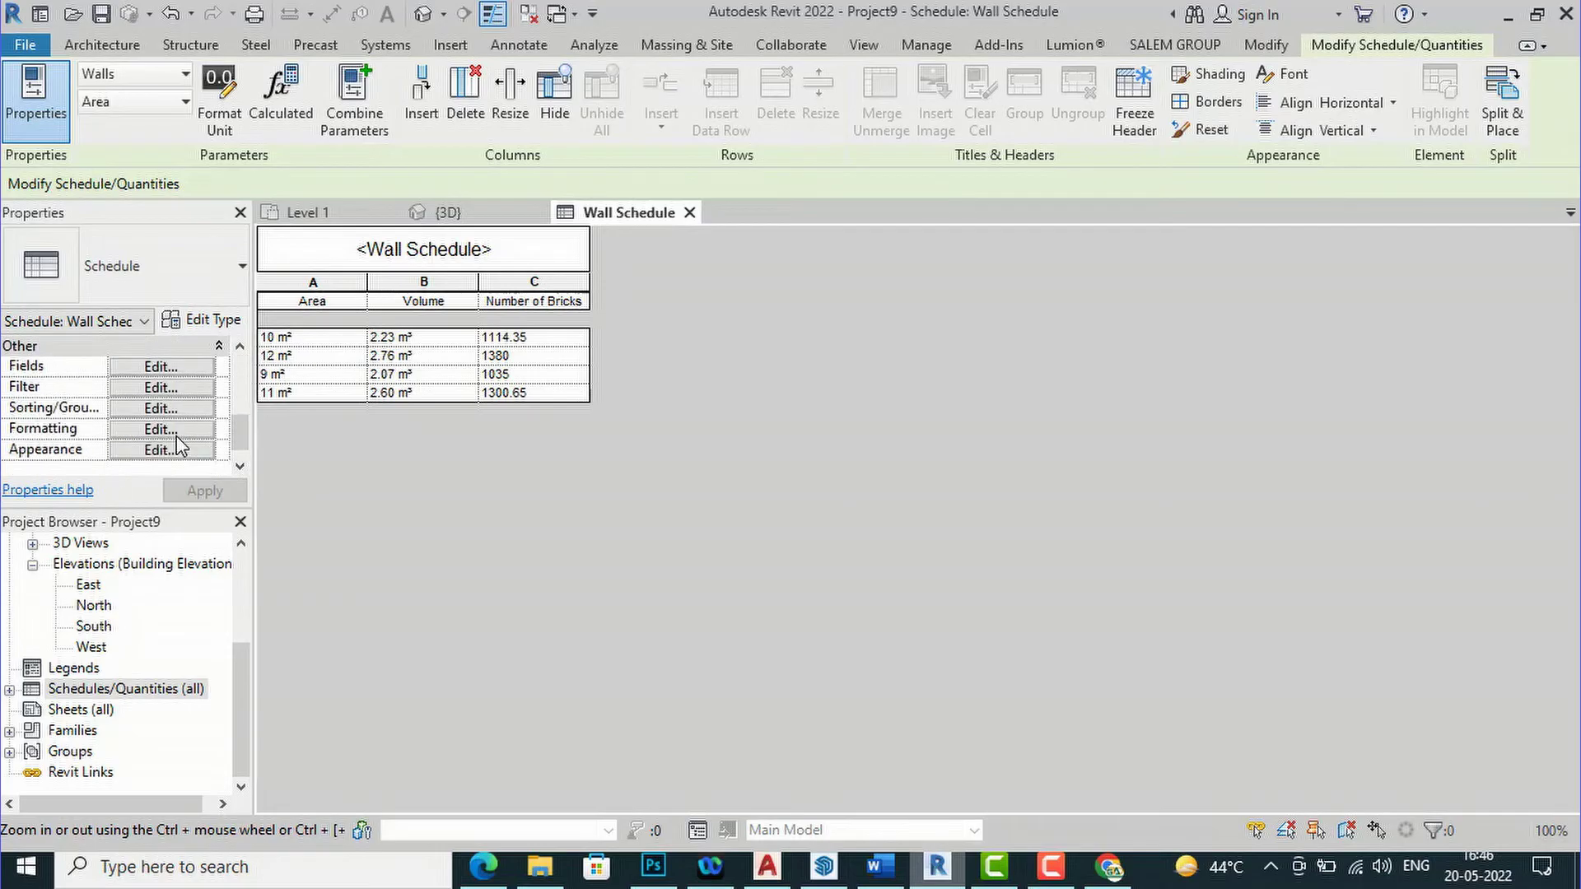
pyautogui.scroll(1, 82, 402)
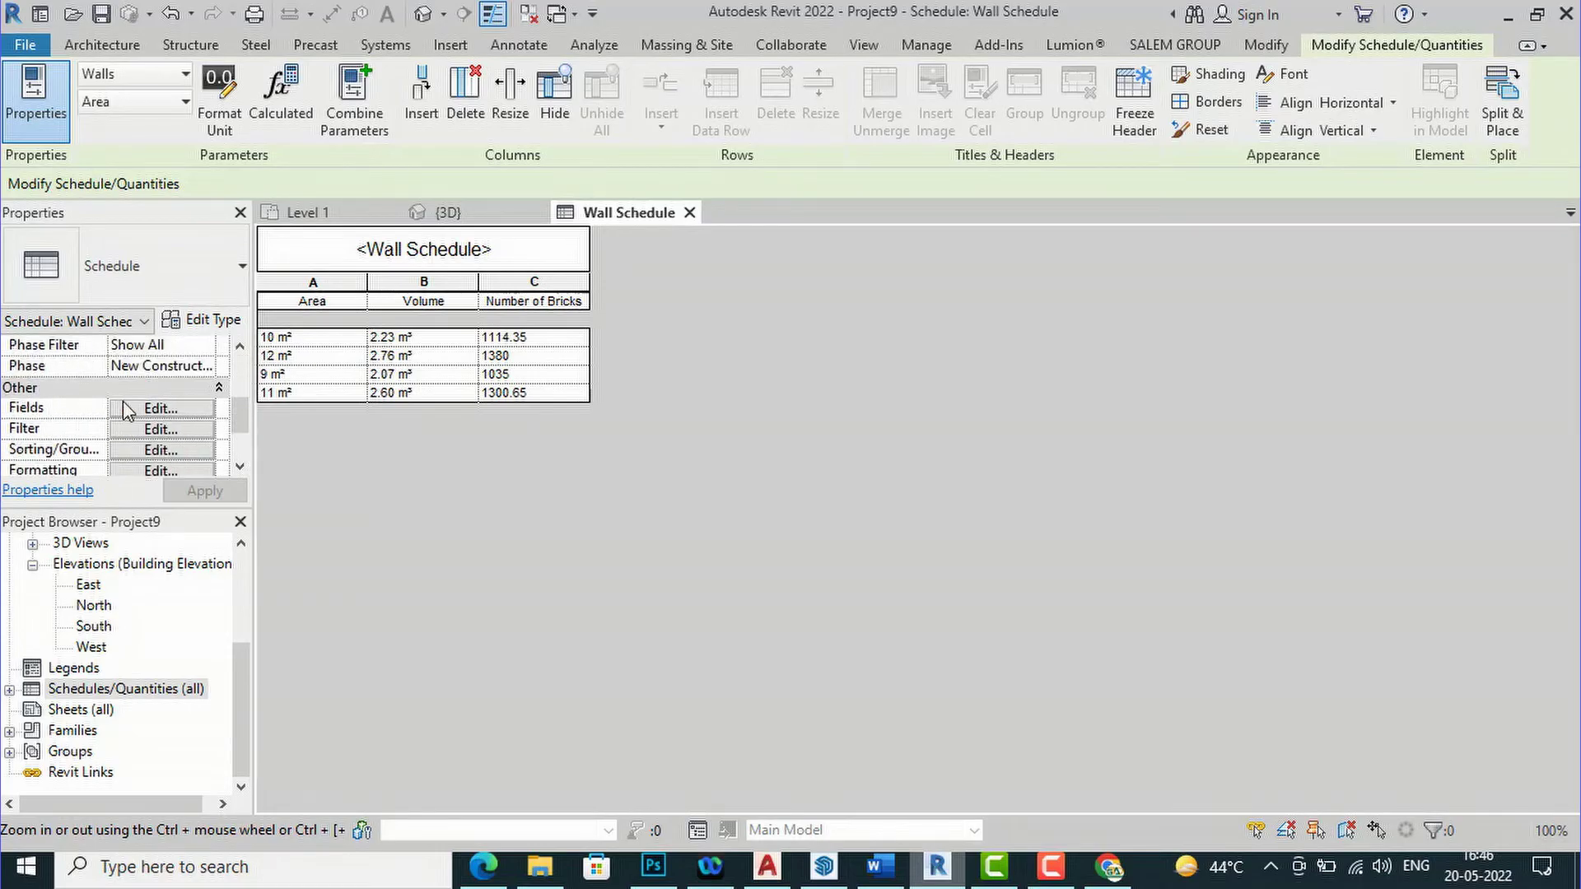
pyautogui.click(161, 409)
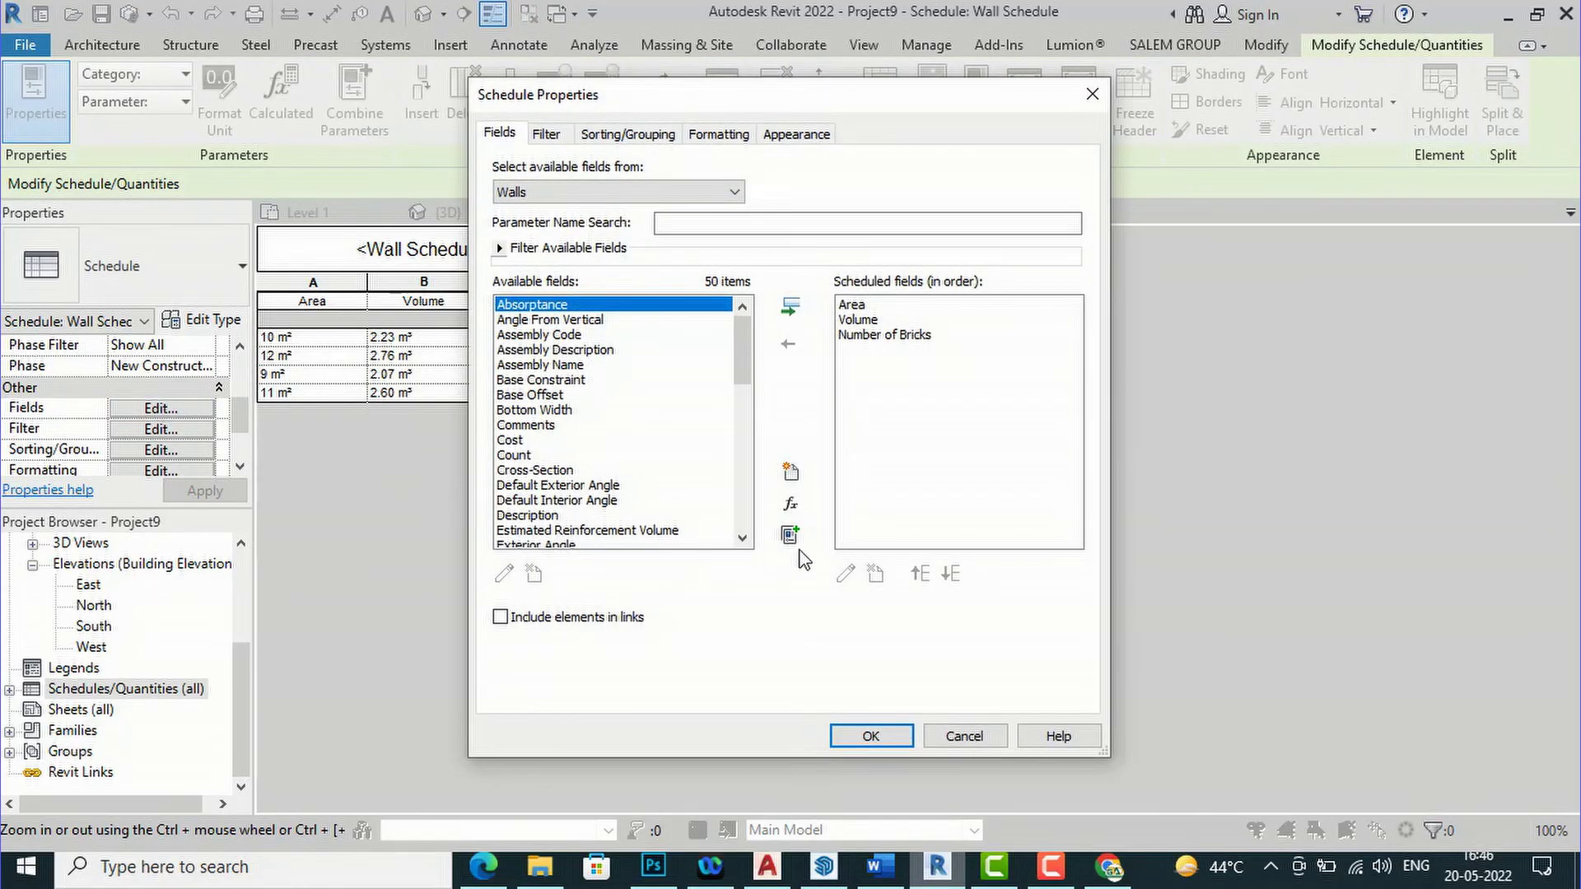
pyautogui.click(792, 506)
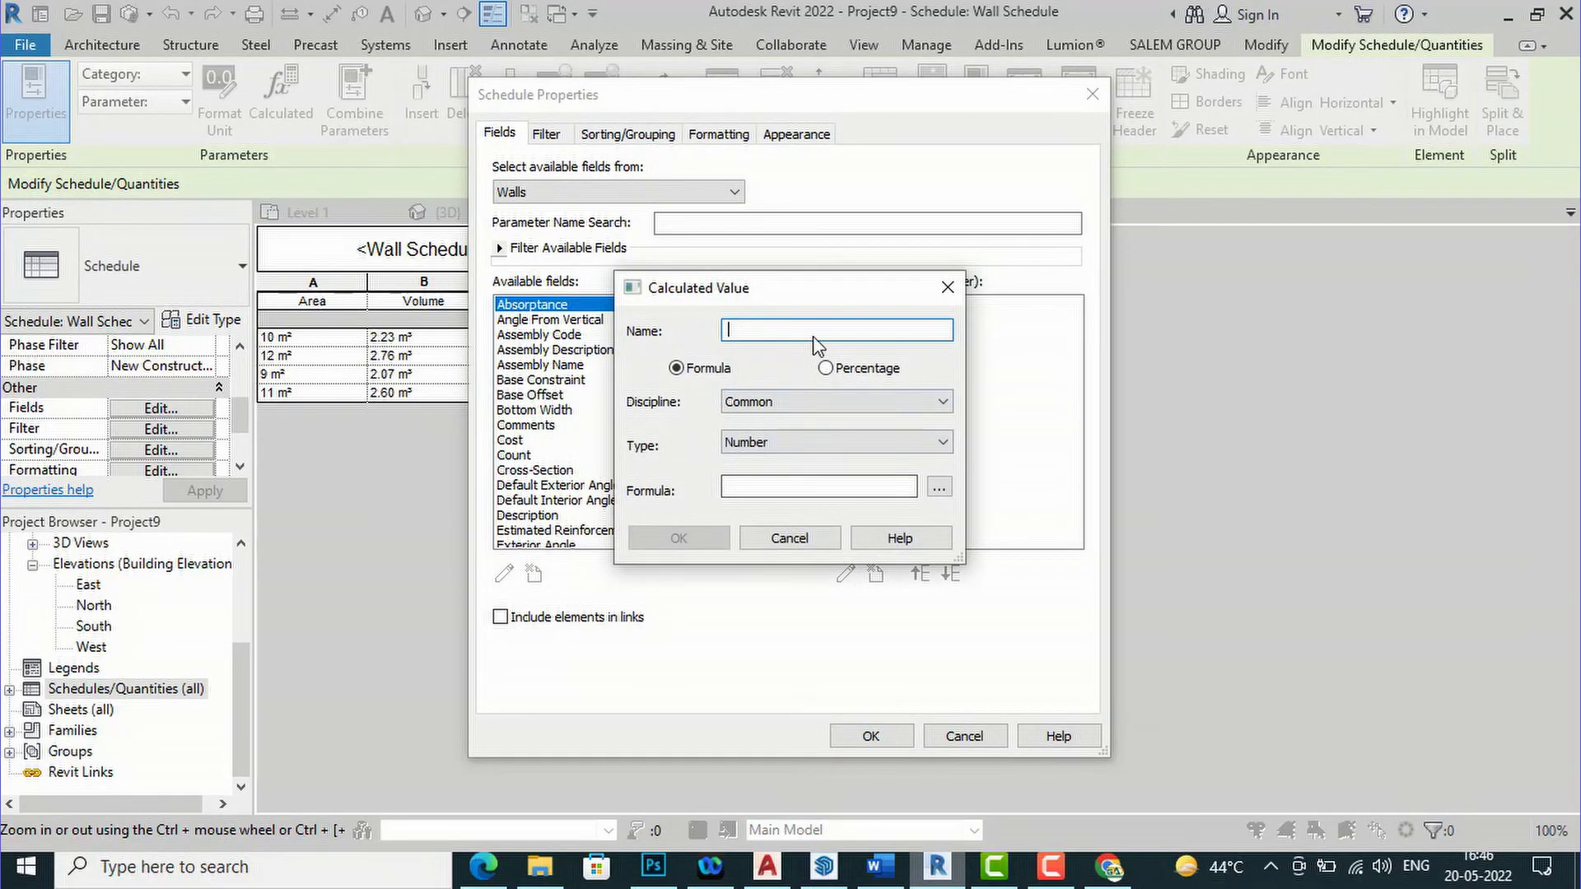
pyautogui.write('cost of bricks')
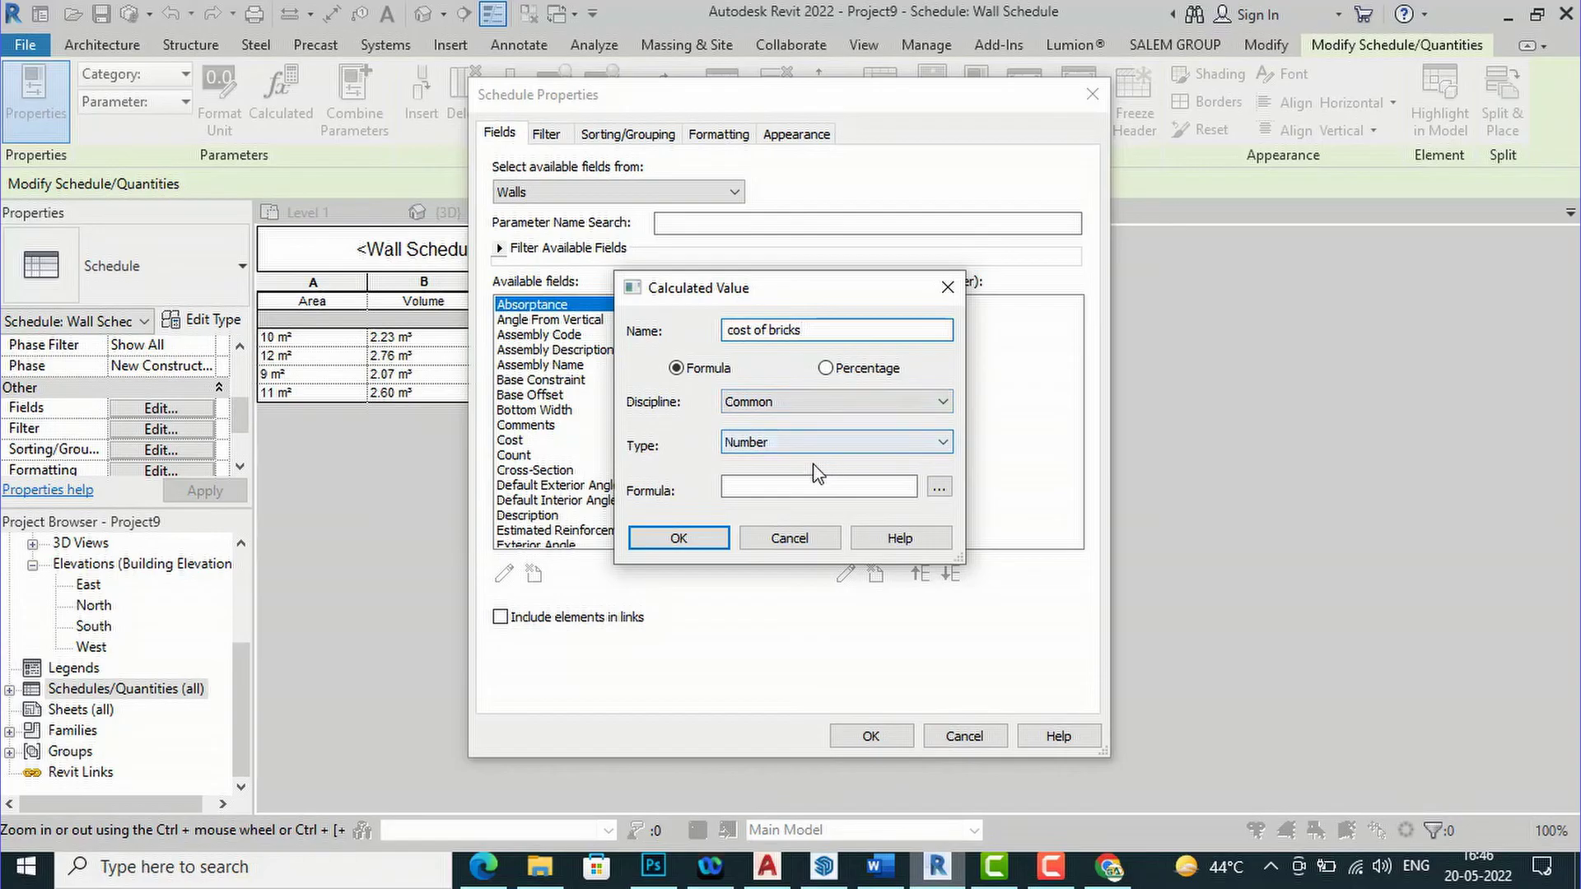
pyautogui.click(840, 453)
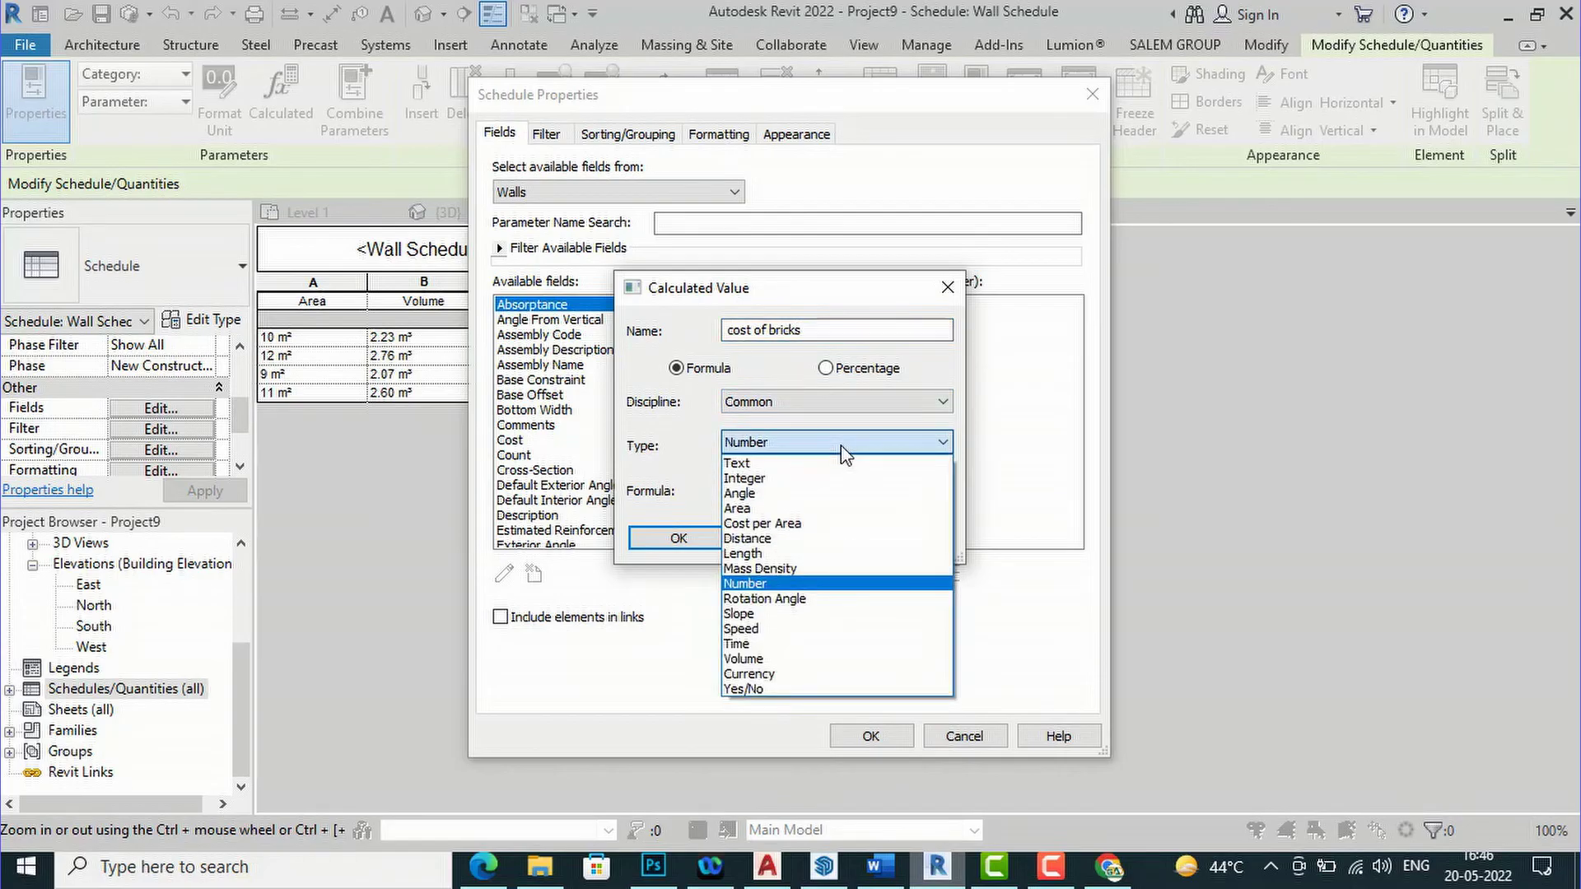
pyautogui.click(846, 448)
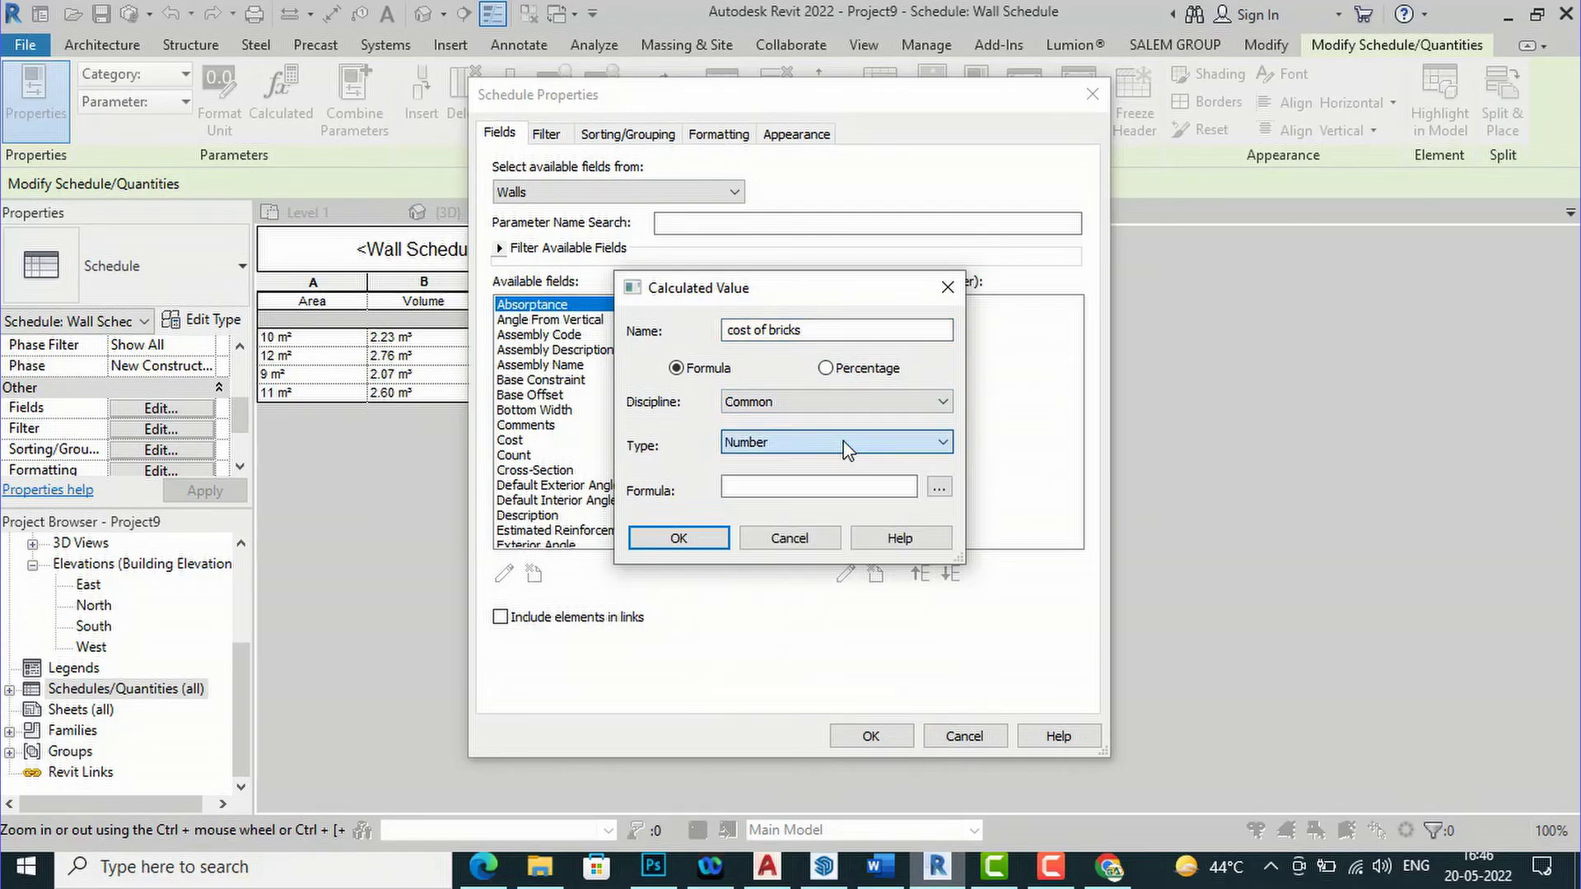
# Set the cost of bricks formula to Number of Bricks*10
pyautogui.click(798, 485)
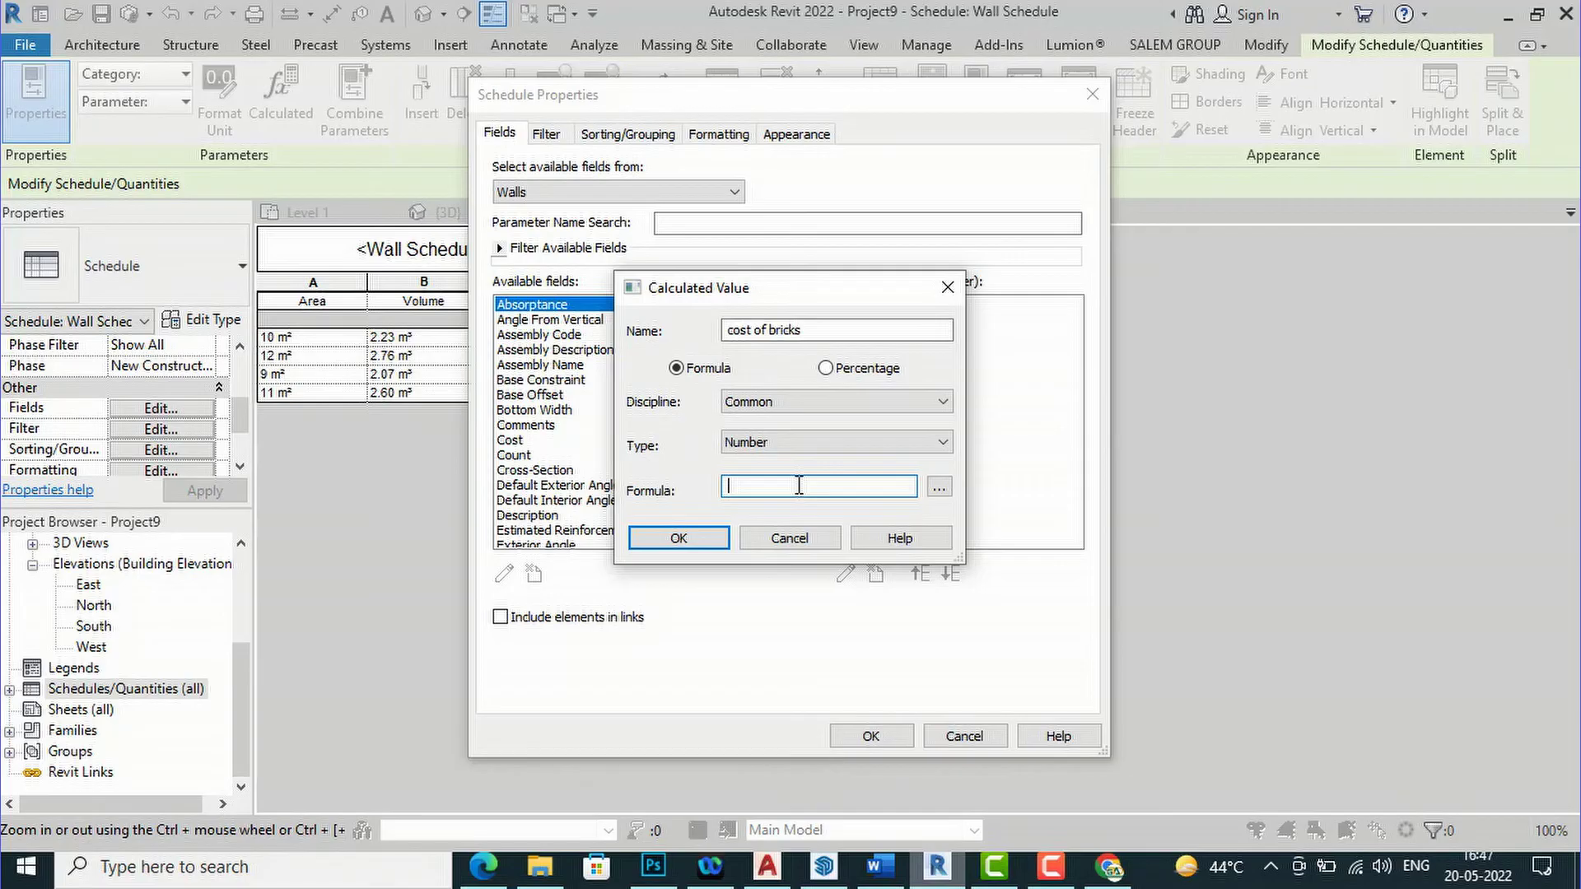
pyautogui.click(938, 487)
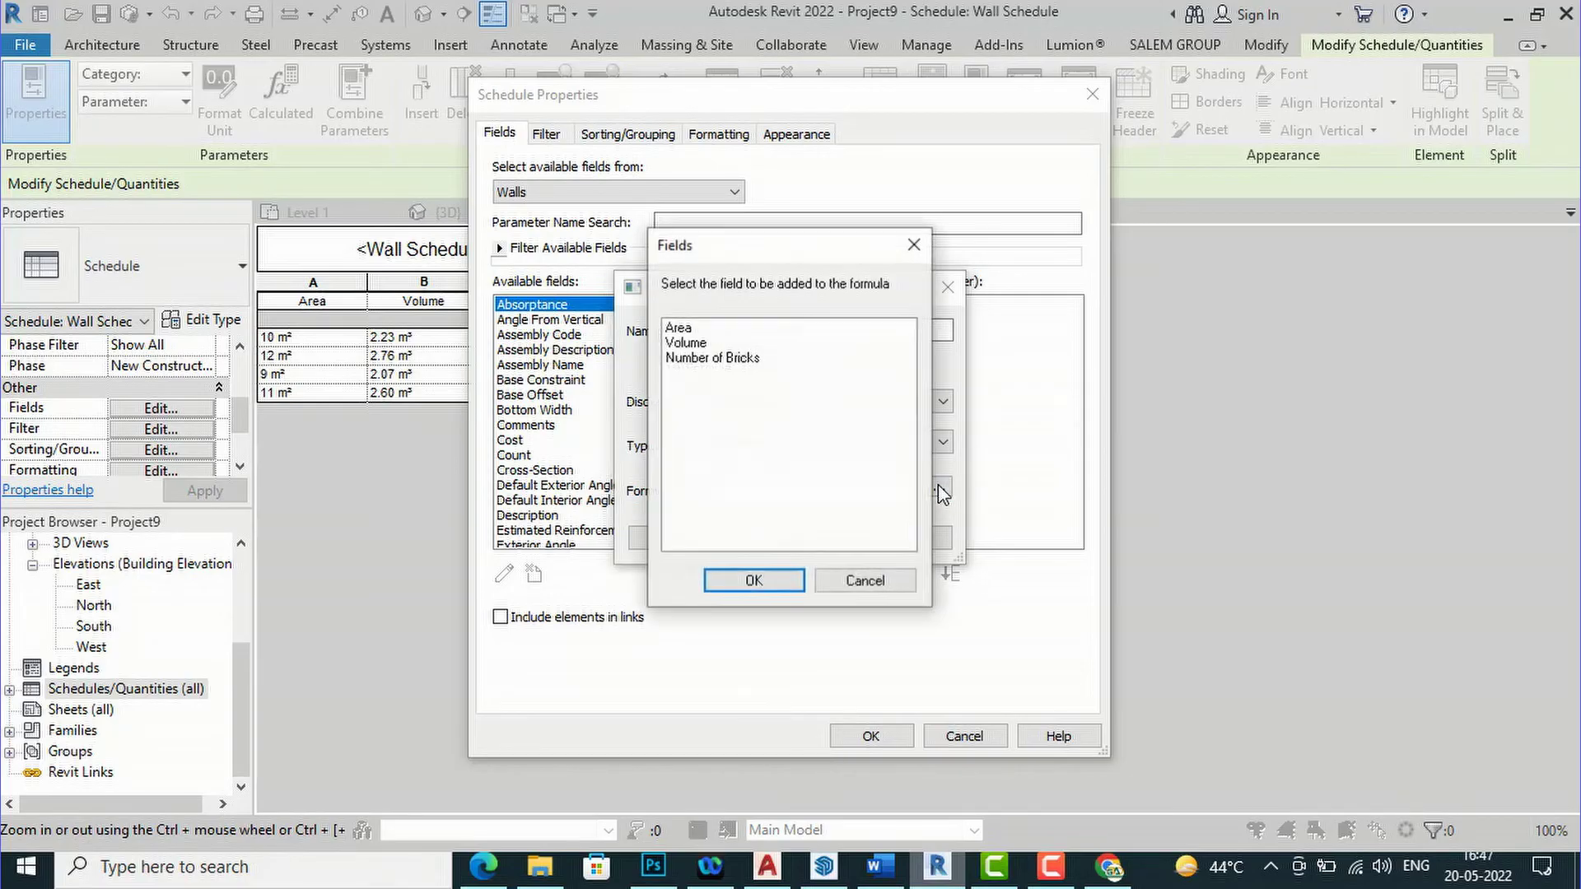
pyautogui.click(728, 346)
pyautogui.click(728, 359)
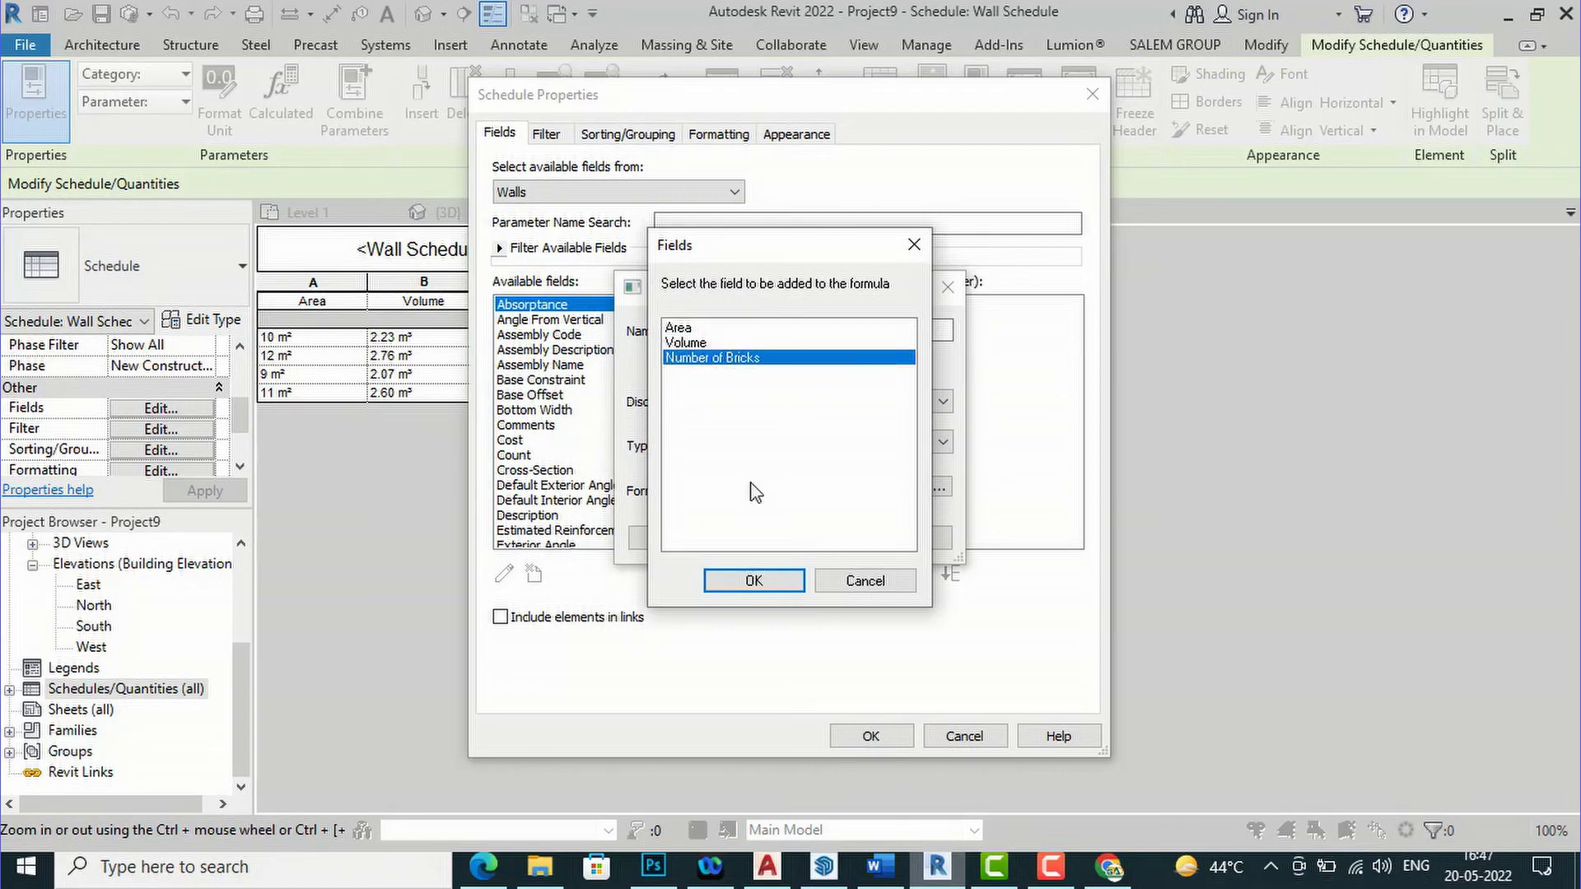
pyautogui.click(777, 581)
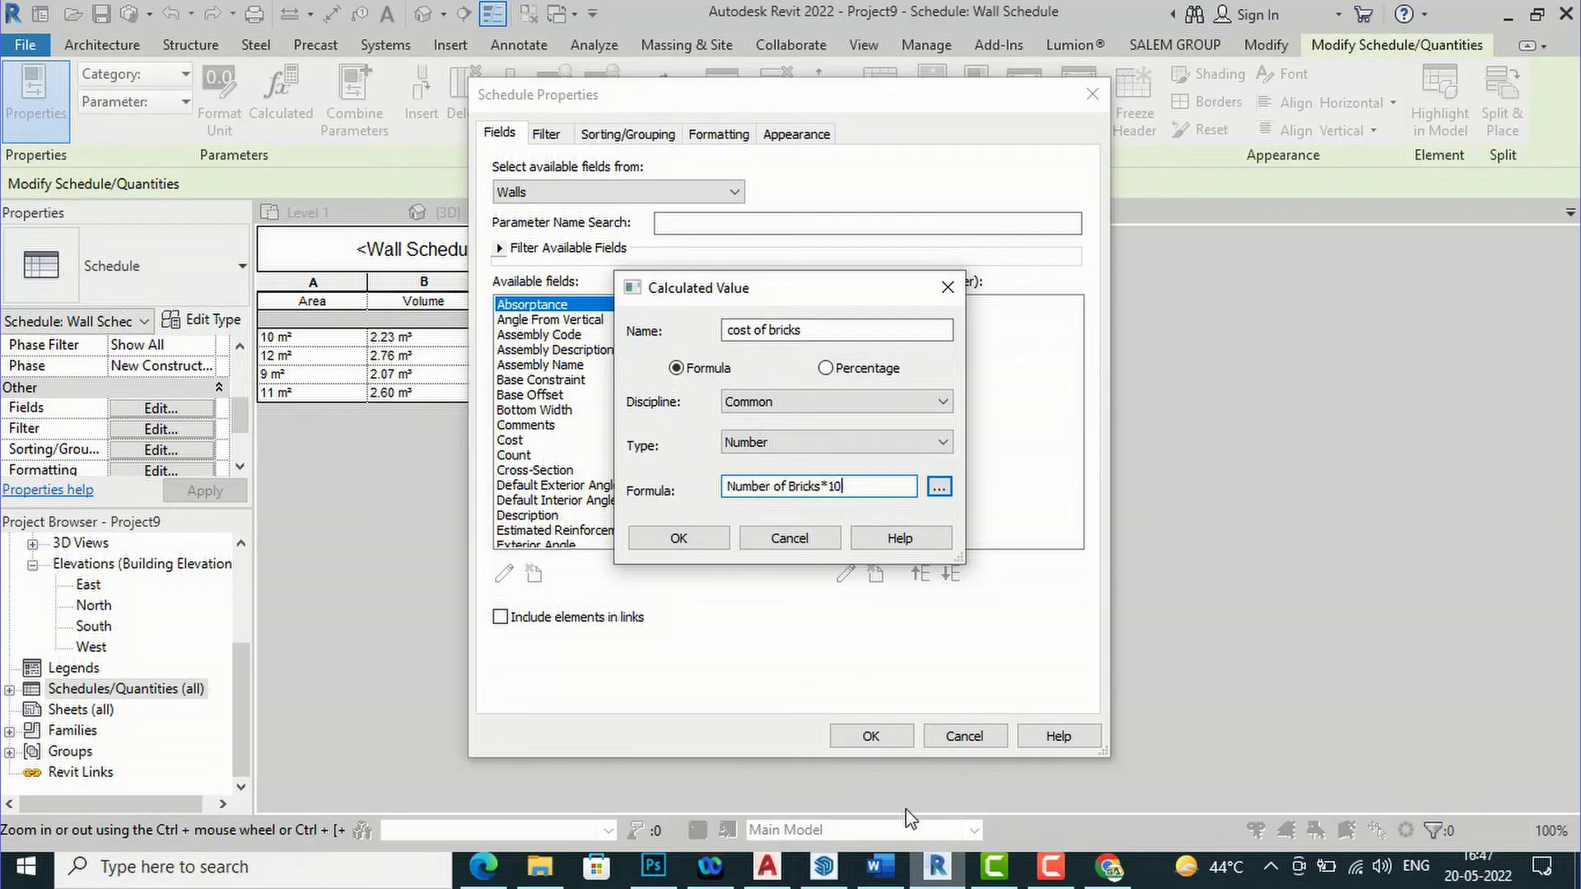
# Switch to the COST OF BRICKS document in Word and review the AAC block sizes and block count calculations with and without mortar
pyautogui.click(898, 876)
pyautogui.scroll(-5, 940, 534)
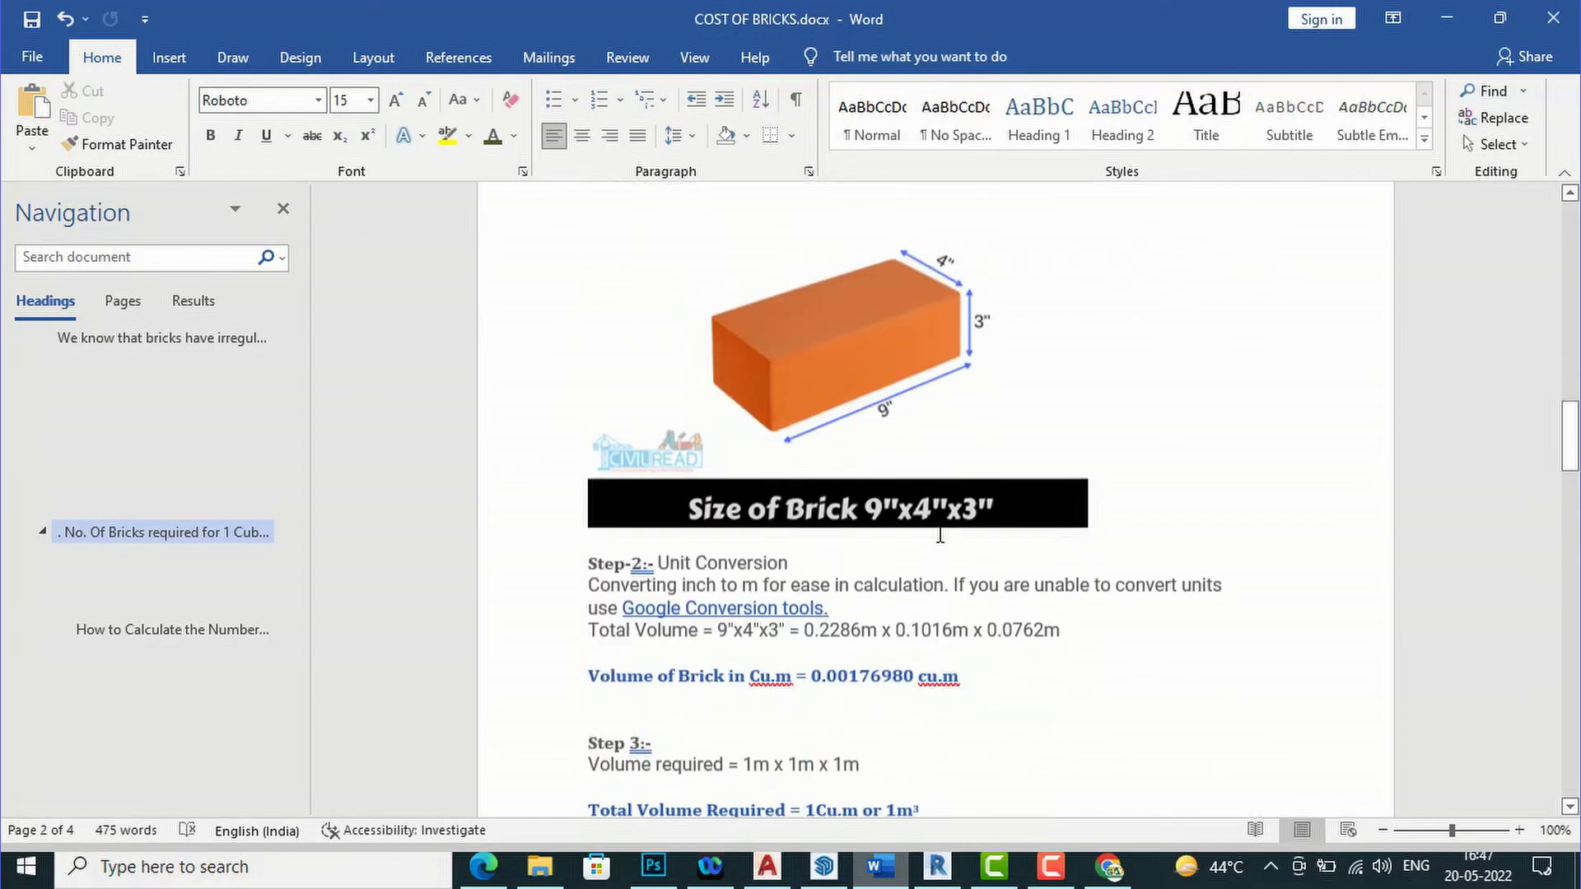
pyautogui.scroll(-15, 939, 533)
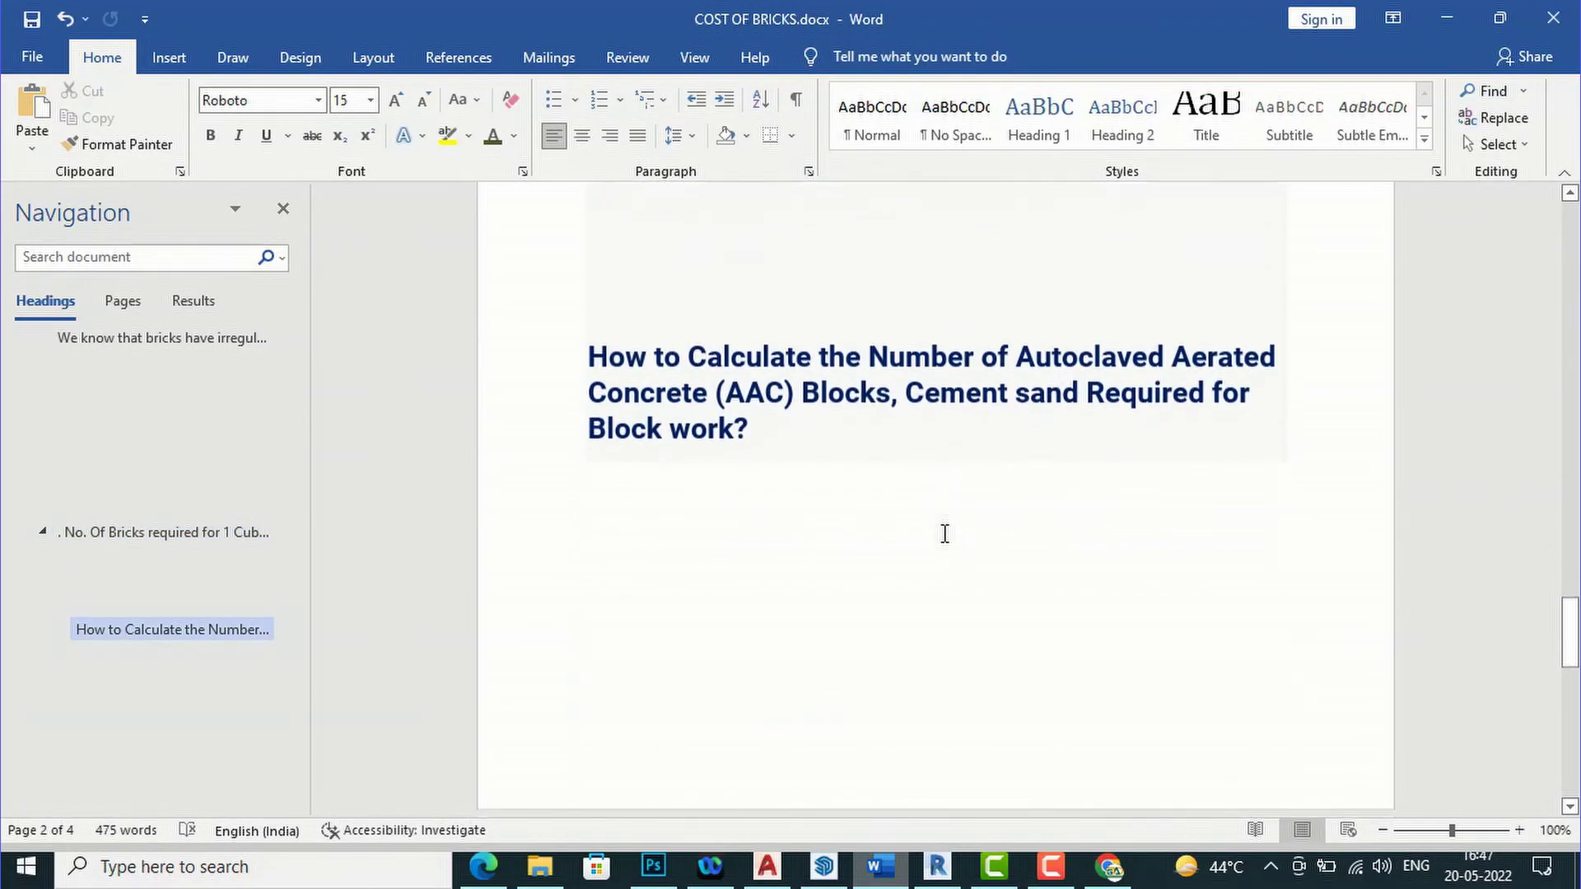
pyautogui.scroll(-3, 944, 533)
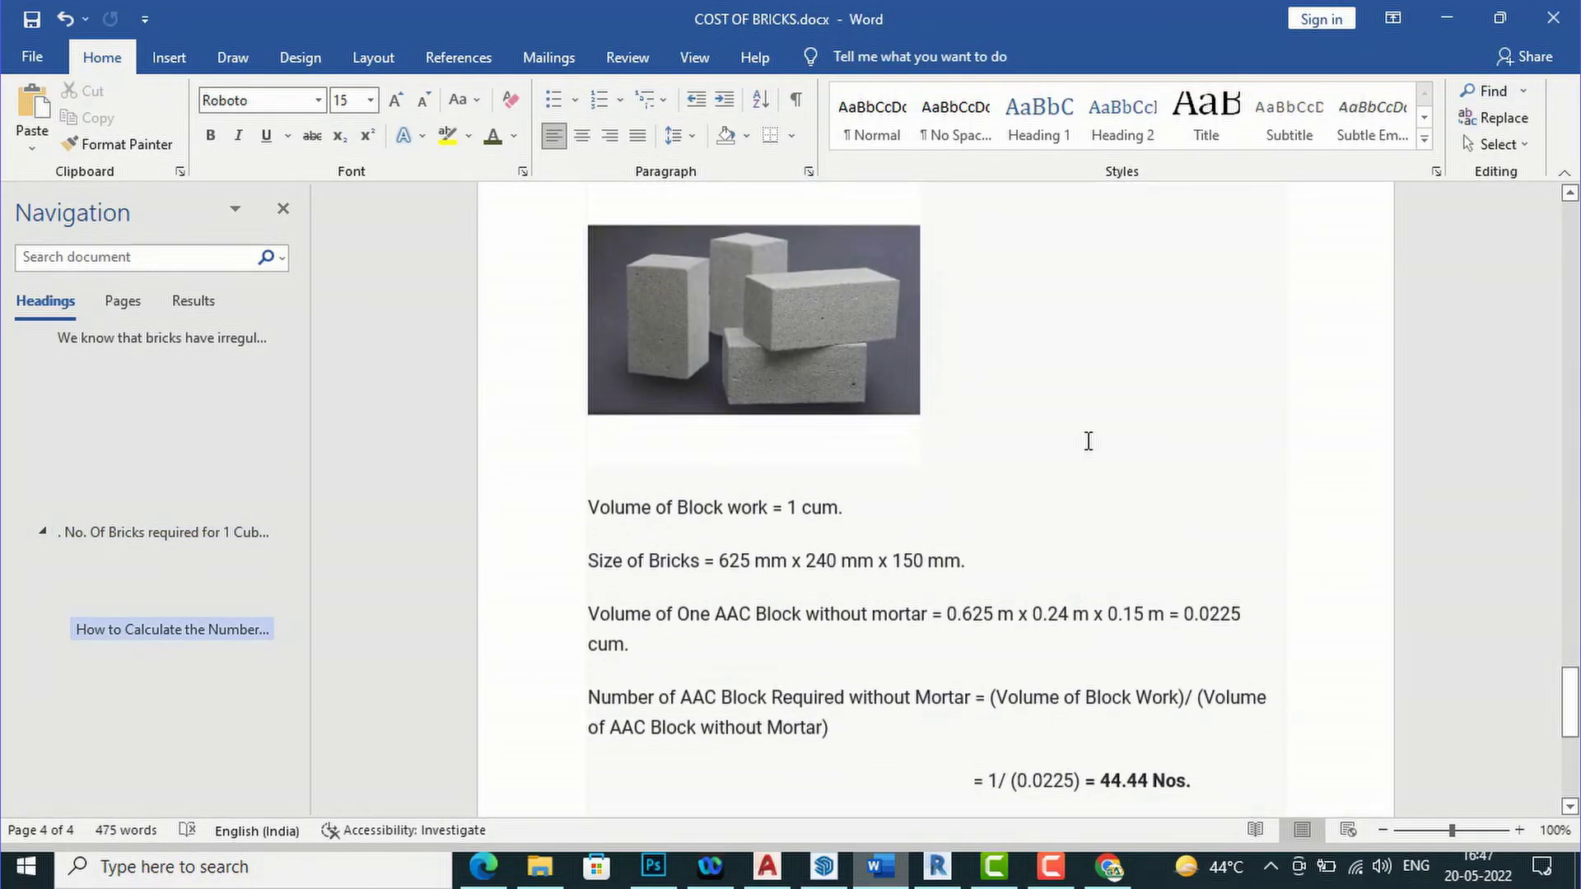
pyautogui.scroll(-3, 1049, 539)
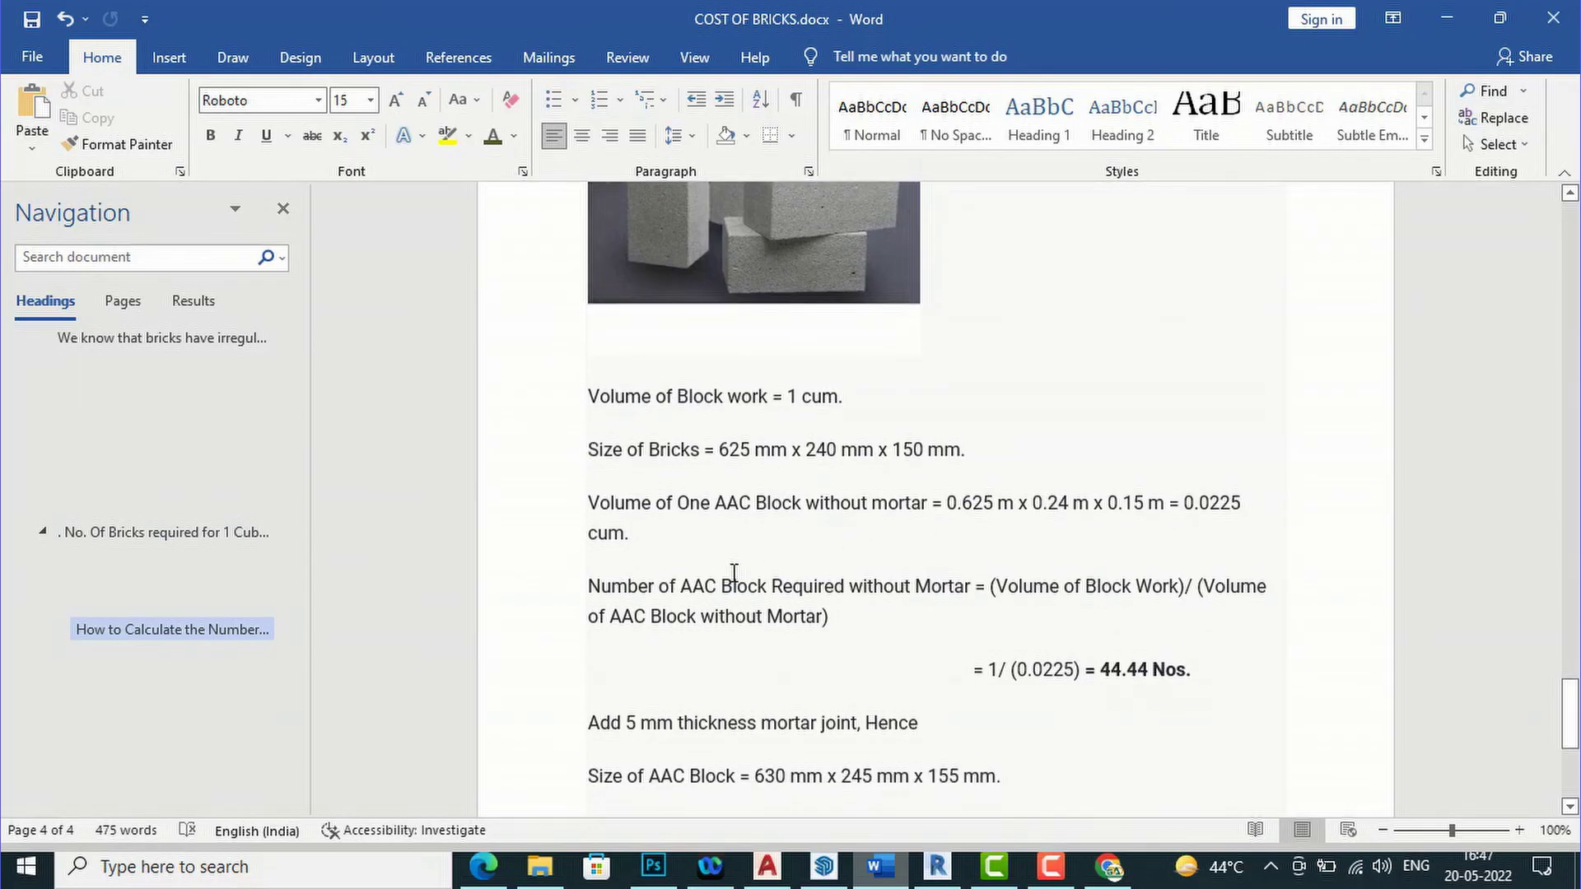
pyautogui.scroll(-4, 1100, 623)
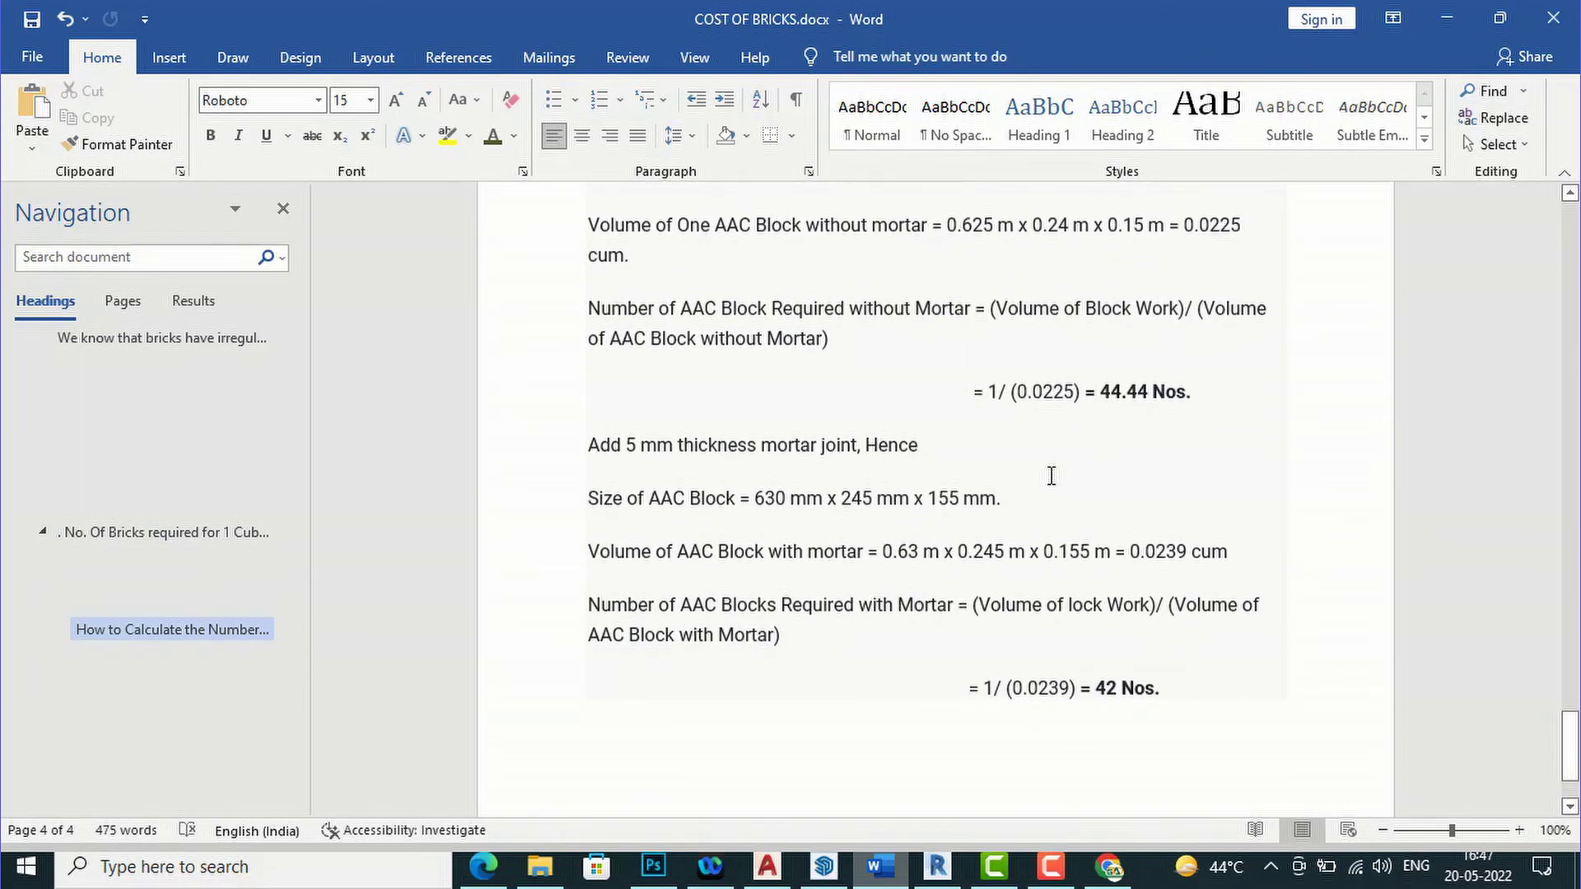
pyautogui.scroll(-2, 1050, 476)
pyautogui.scroll(9, 803, 441)
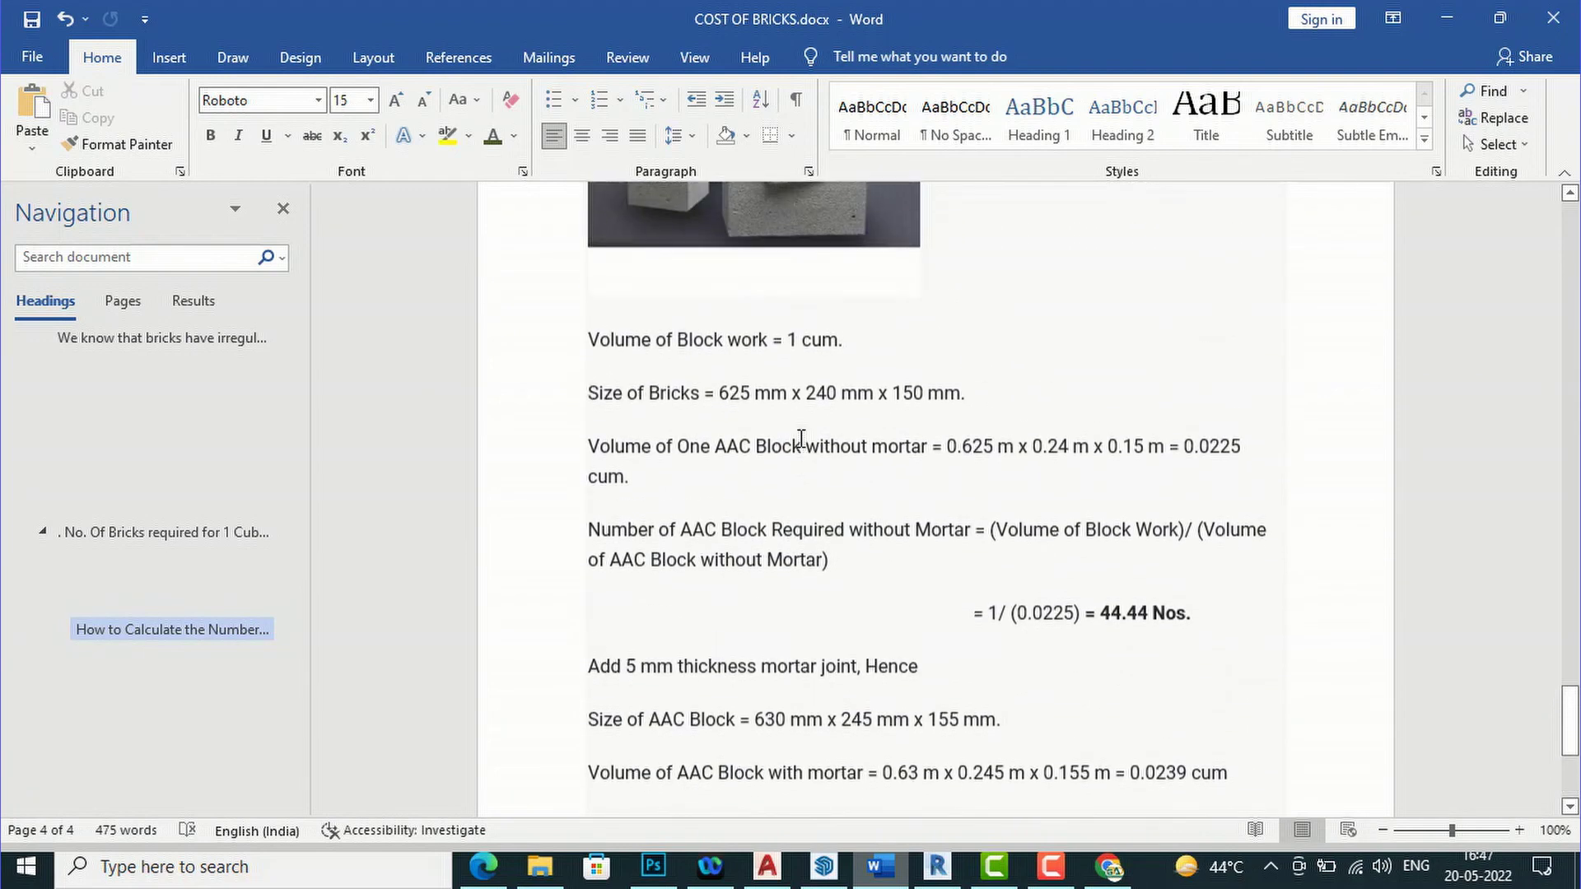
pyautogui.scroll(4, 801, 439)
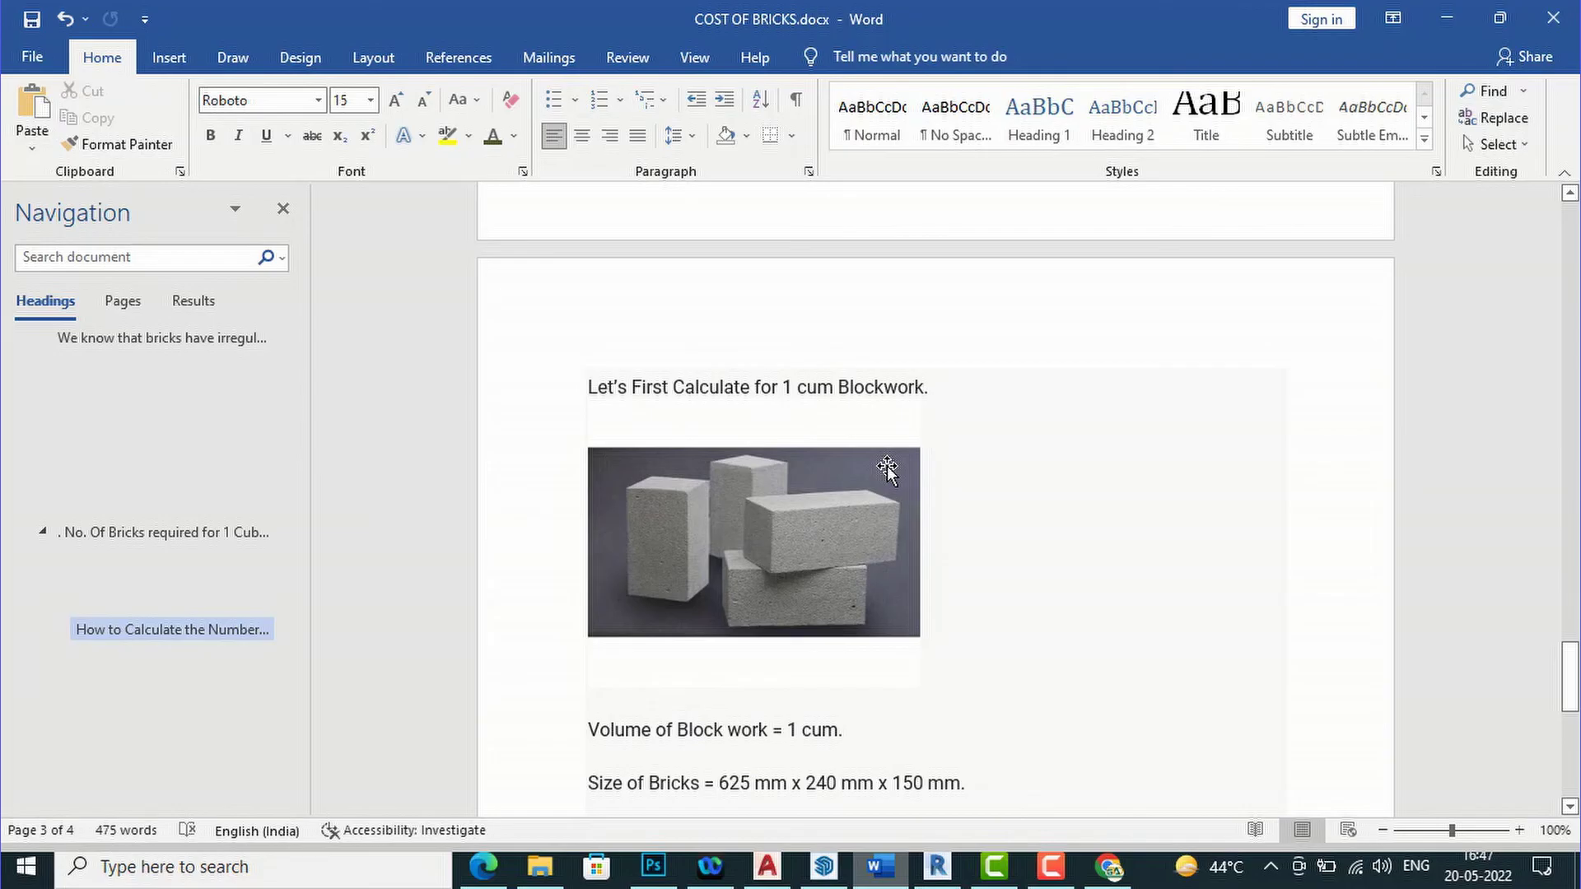
pyautogui.scroll(-2, 840, 461)
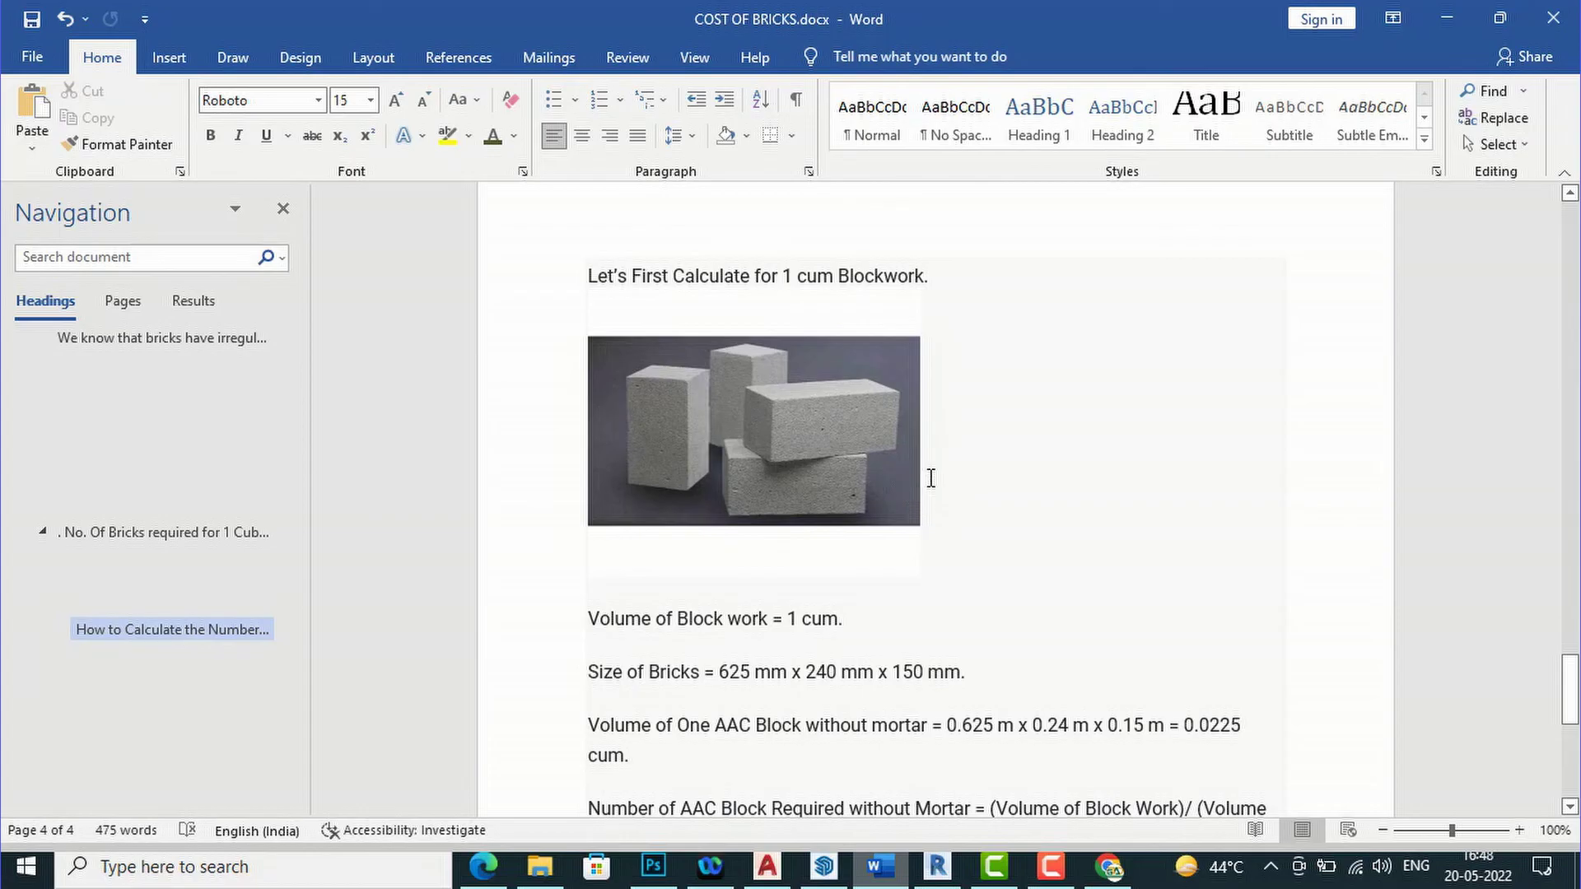
pyautogui.scroll(1, 824, 429)
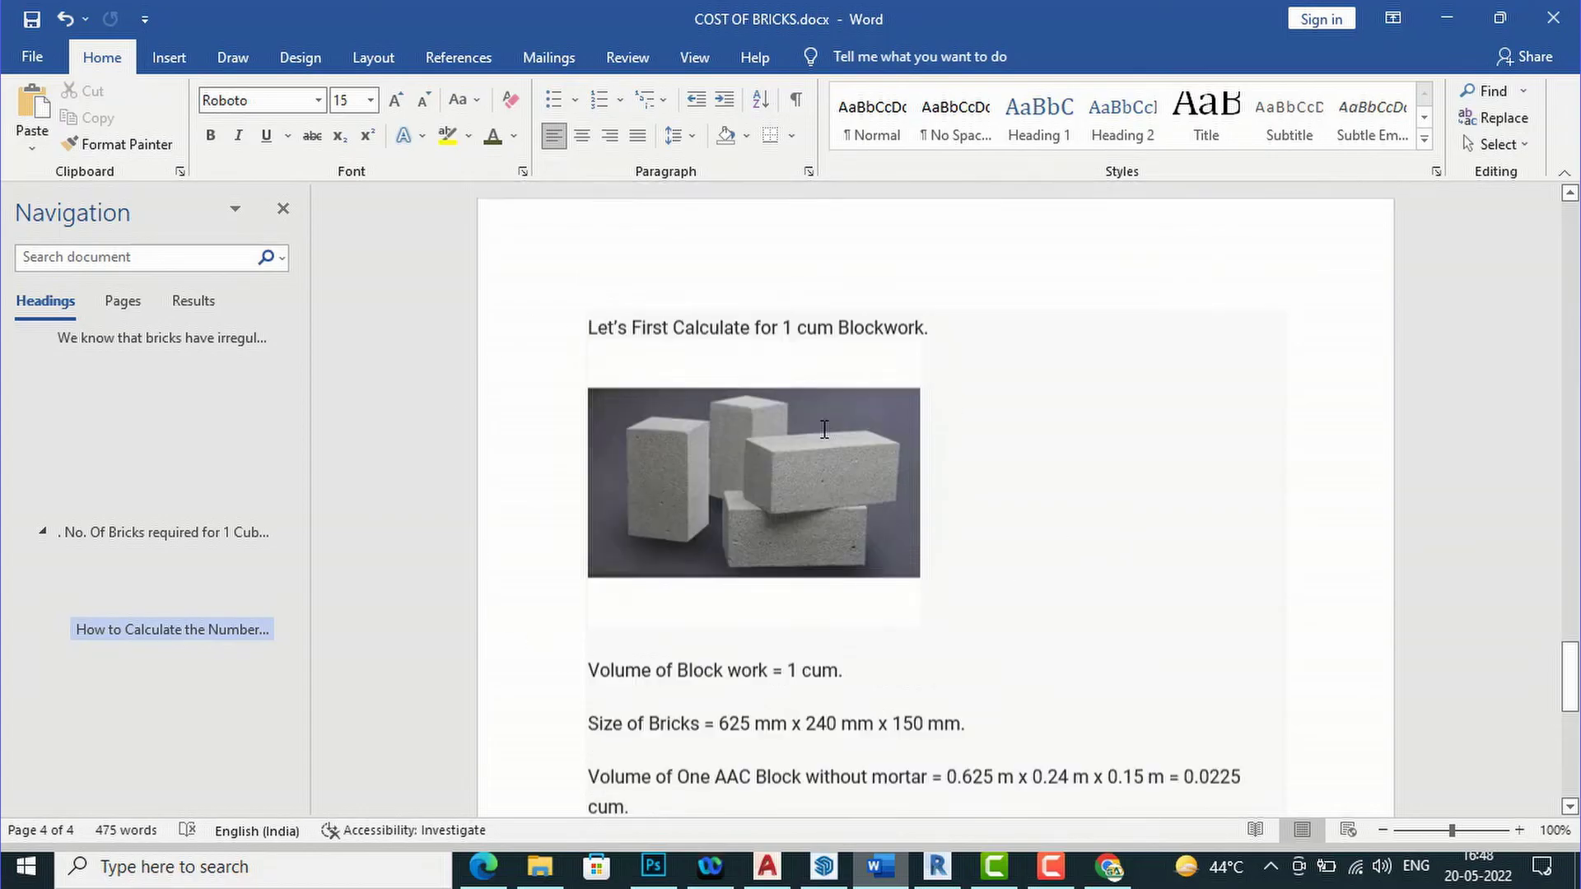
pyautogui.scroll(10, 824, 429)
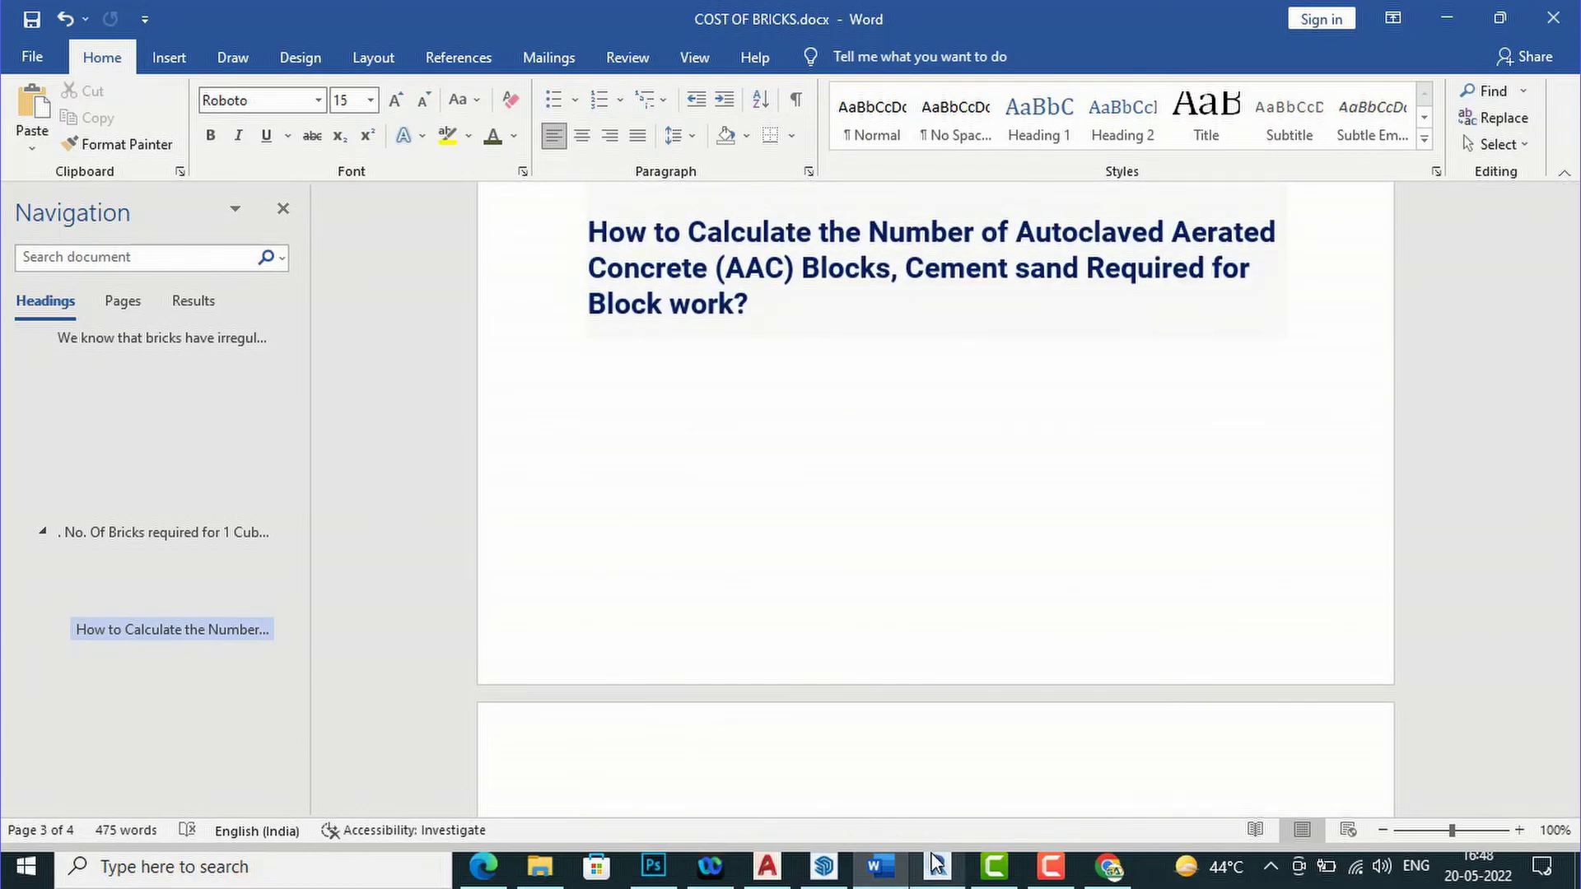
# Return to Revit, add the cost of bricks calculated value to the scheduled fields, and apply the schedule changes
pyautogui.click(936, 865)
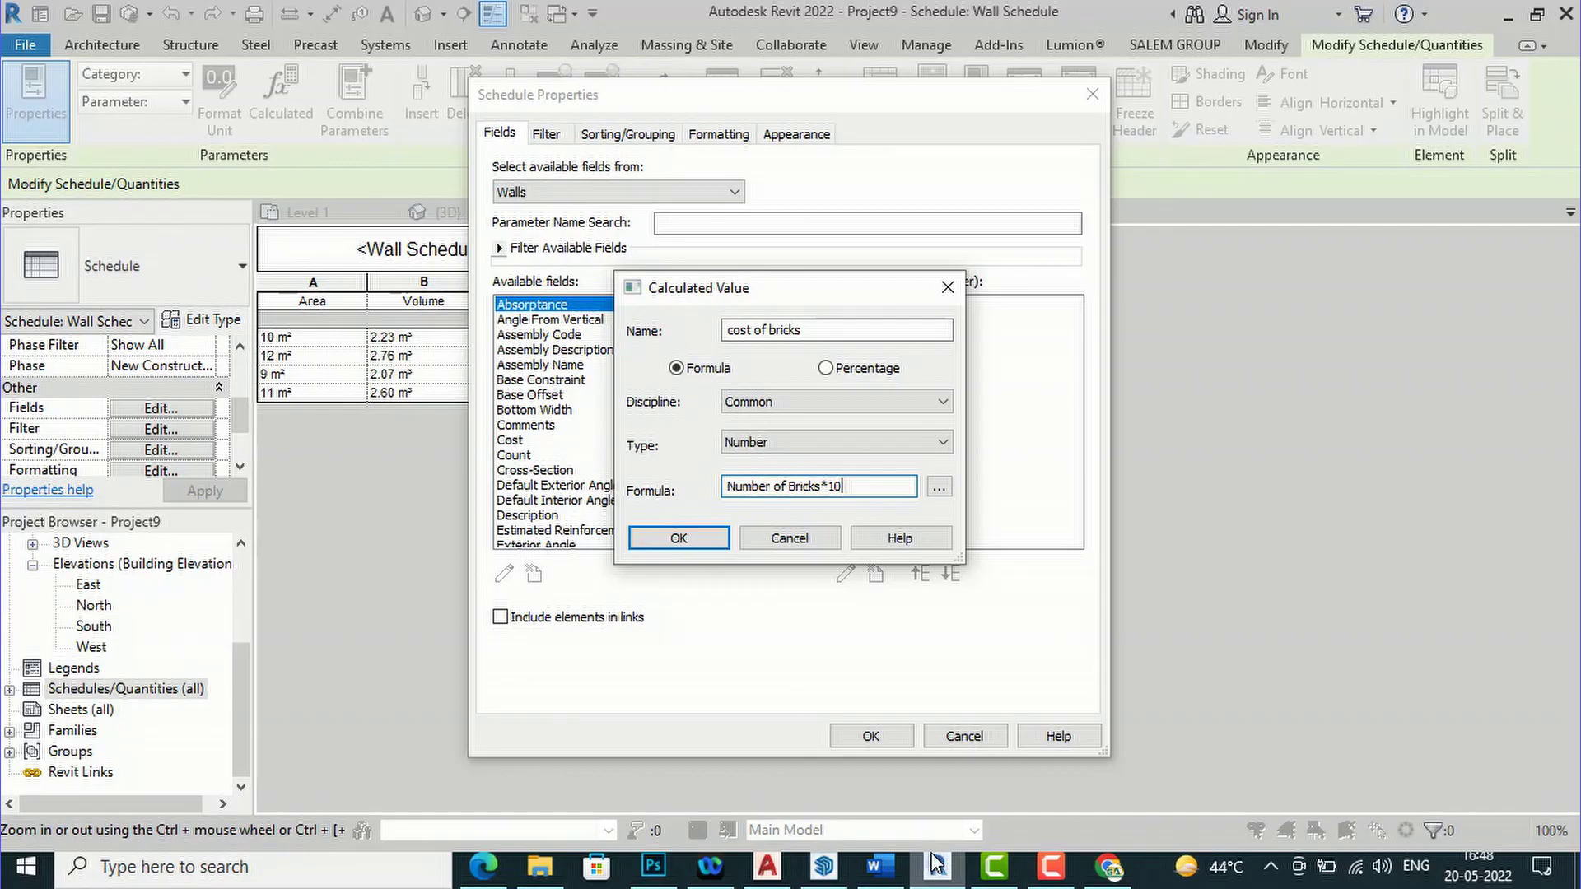
pyautogui.click(694, 536)
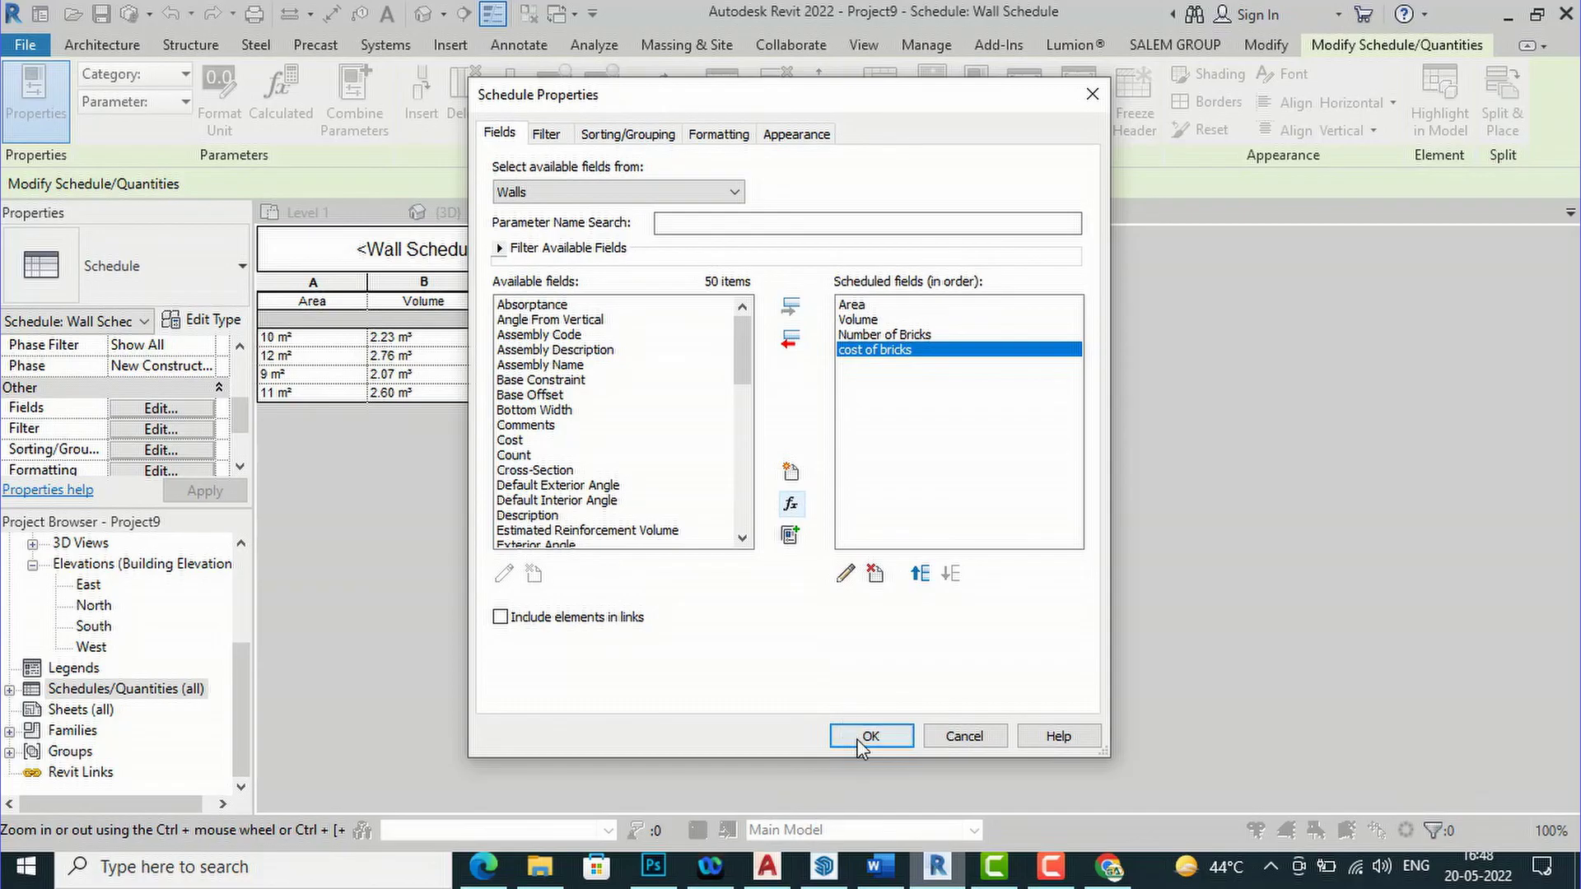
pyautogui.click(861, 746)
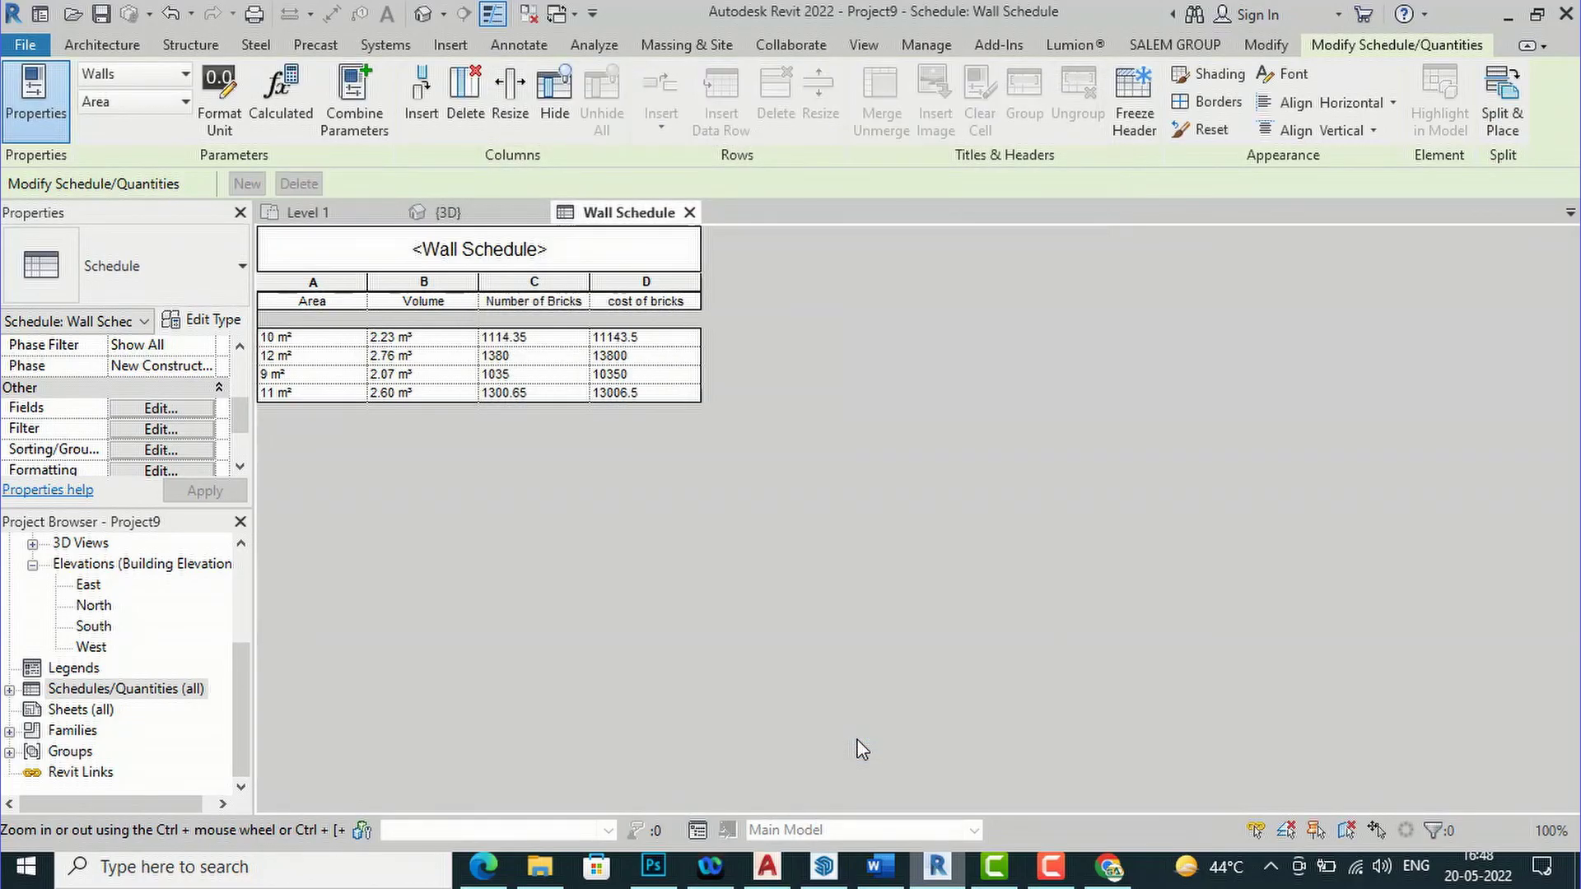